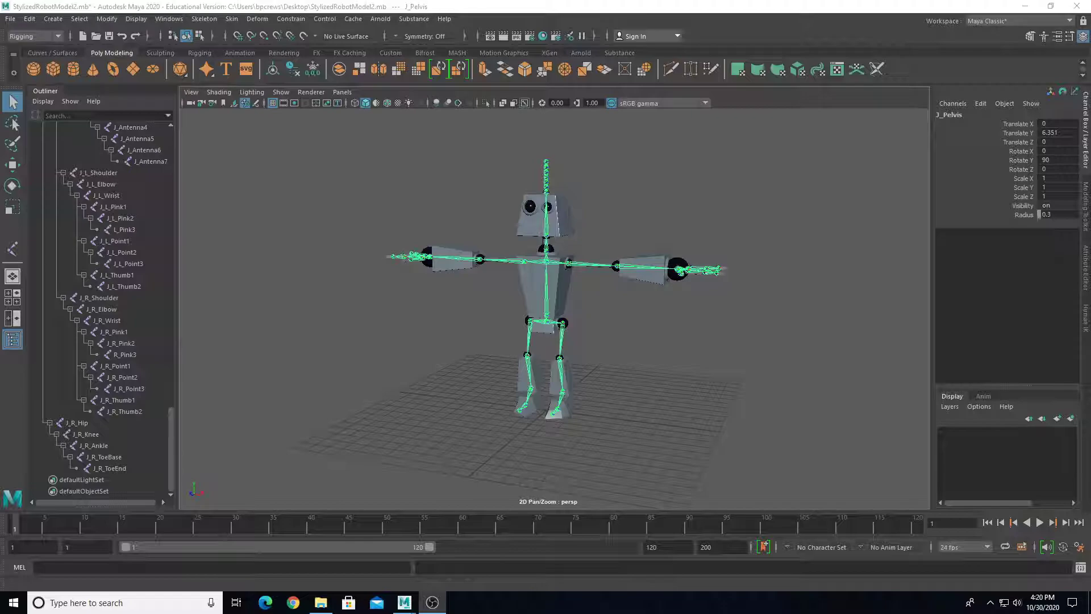
Step: With the Rigging menu set active, open the Bind Skin options and reset them to their defaults
{"action": "left_click", "coordinate": [43, 34]}
{"action": "left_click", "coordinate": [37, 60]}
{"action": "left_click", "coordinate": [232, 20]}
{"action": "left_click", "coordinate": [260, 48]}
{"action": "left_click", "coordinate": [232, 19]}
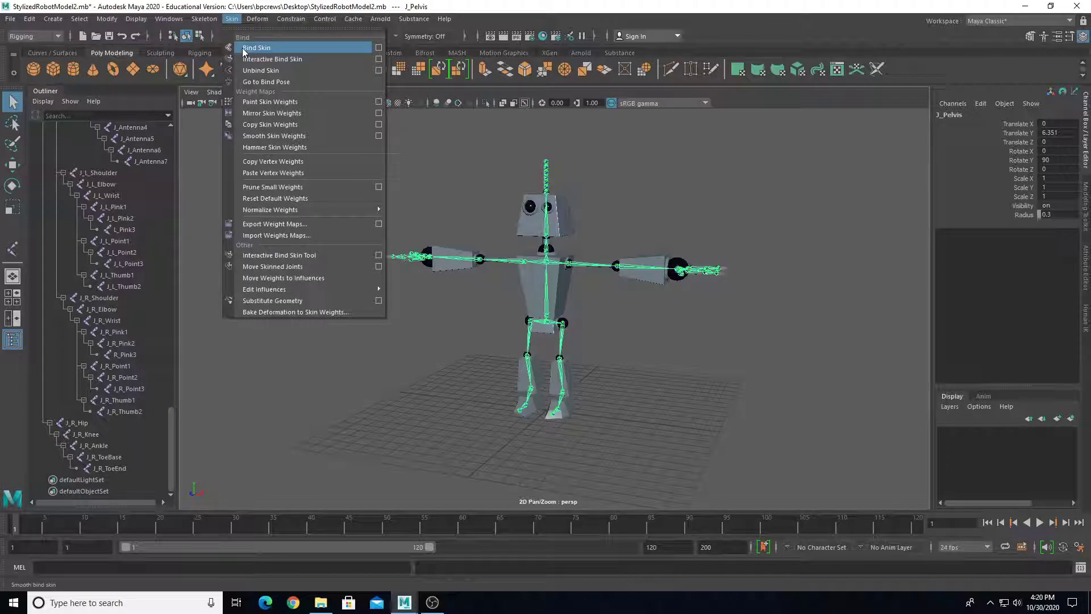
{"action": "left_click", "coordinate": [378, 47]}
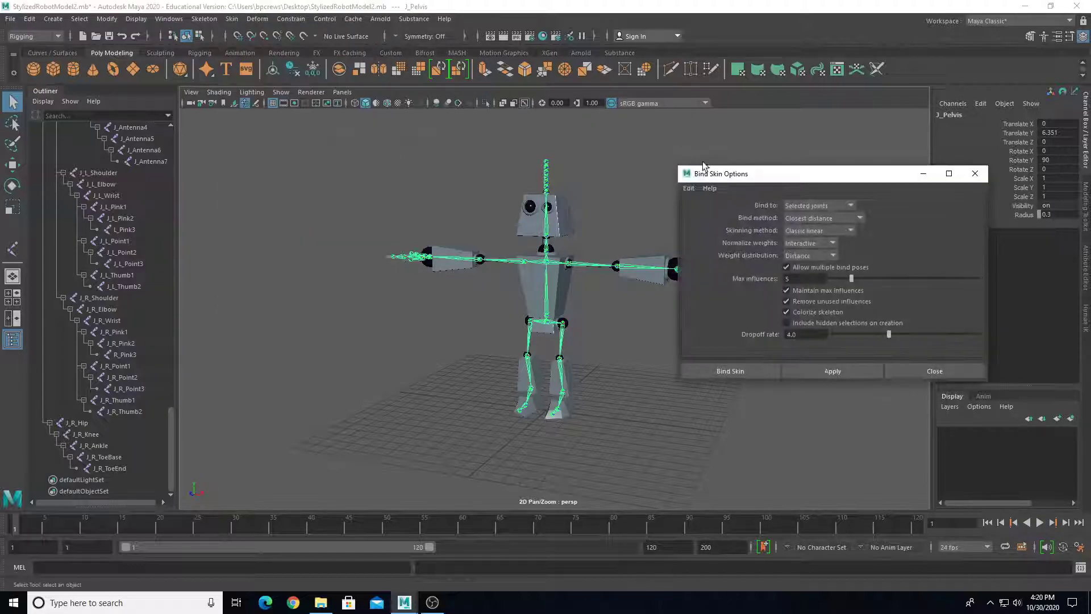
{"action": "left_click_drag", "start_coordinate": [765, 173], "coordinate": [797, 135]}
{"action": "left_click", "coordinate": [720, 149]}
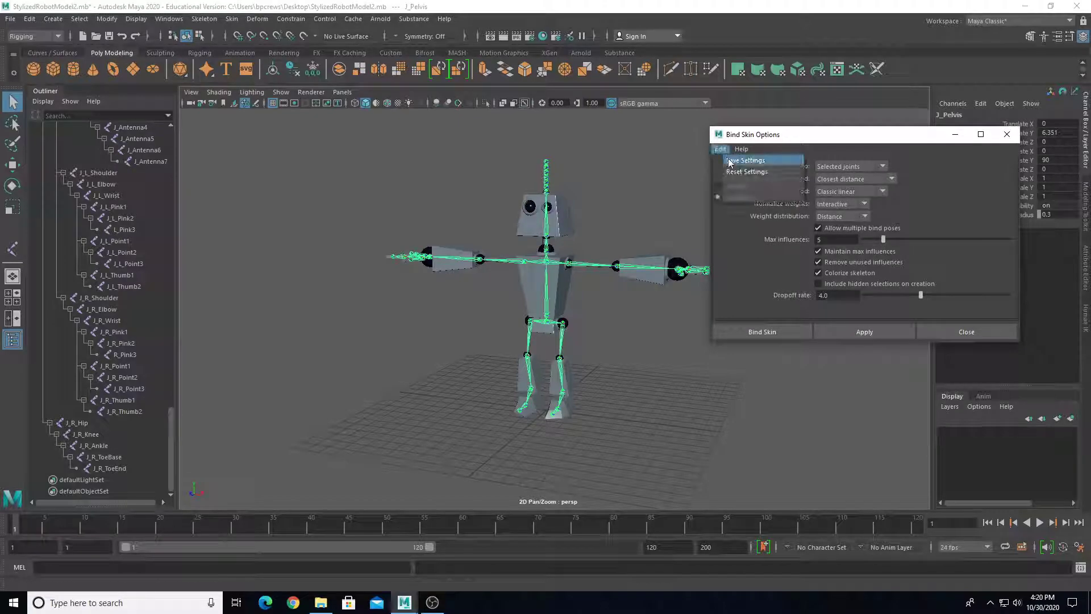
{"action": "left_click", "coordinate": [745, 171]}
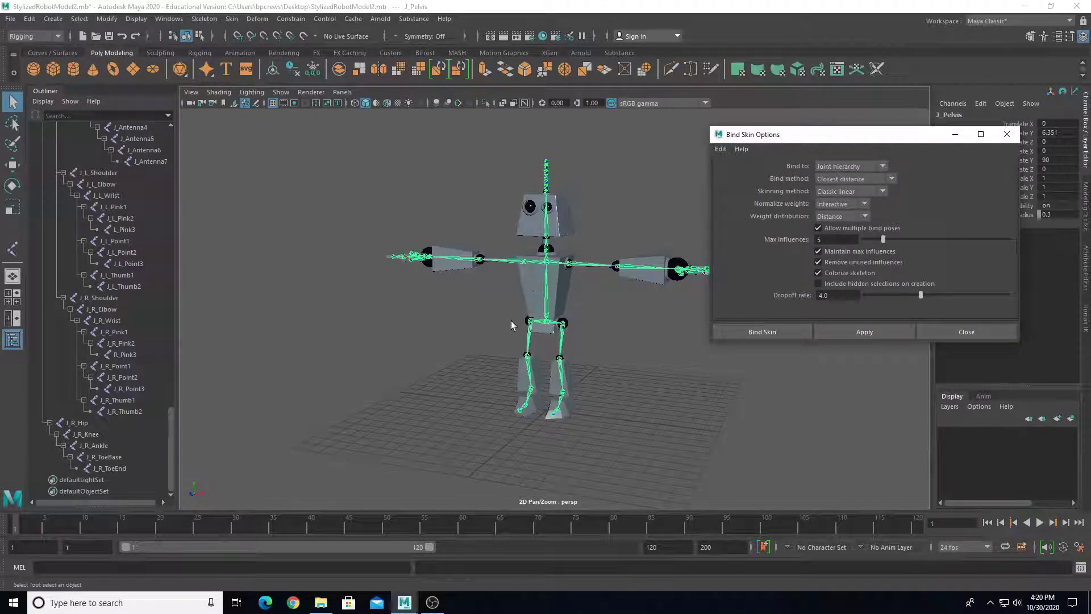
Step: Set the skin binding to Selected joints, with Closest distance as the bind method and Classic linear as the skinning method
{"action": "scroll", "coordinate": [510, 321], "scroll_direction": "up", "scroll_amount": 5}
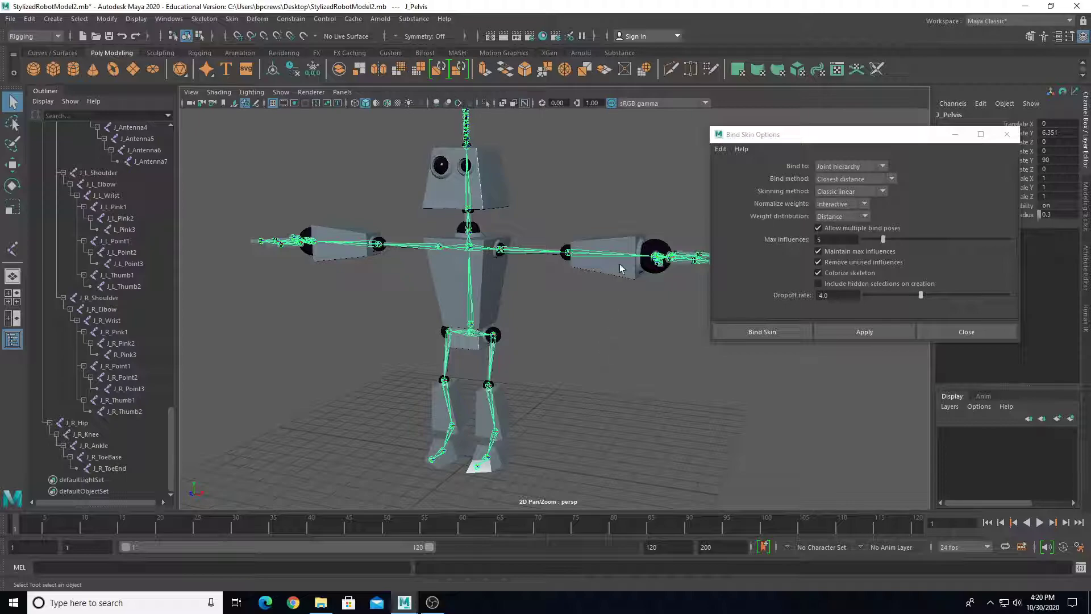
{"action": "left_click", "coordinate": [767, 139]}
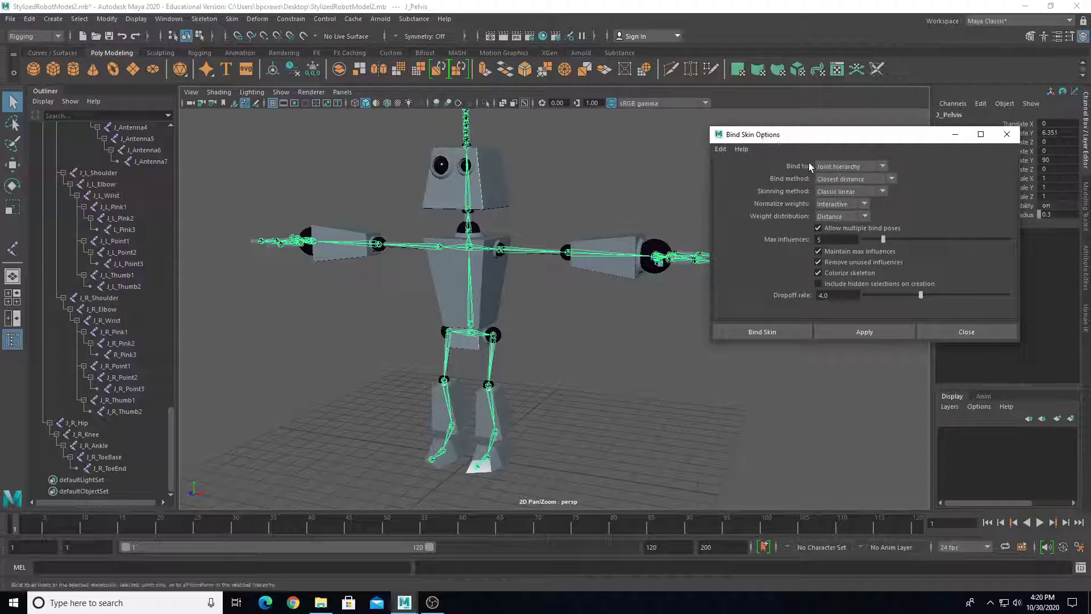
{"action": "left_click", "coordinate": [841, 167]}
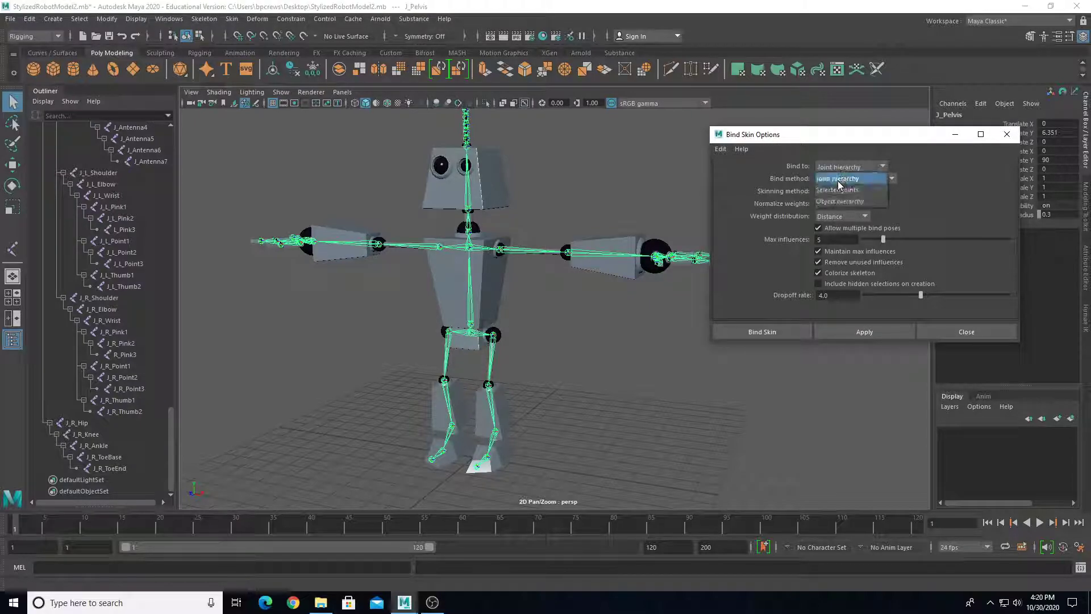
{"action": "left_click", "coordinate": [830, 190]}
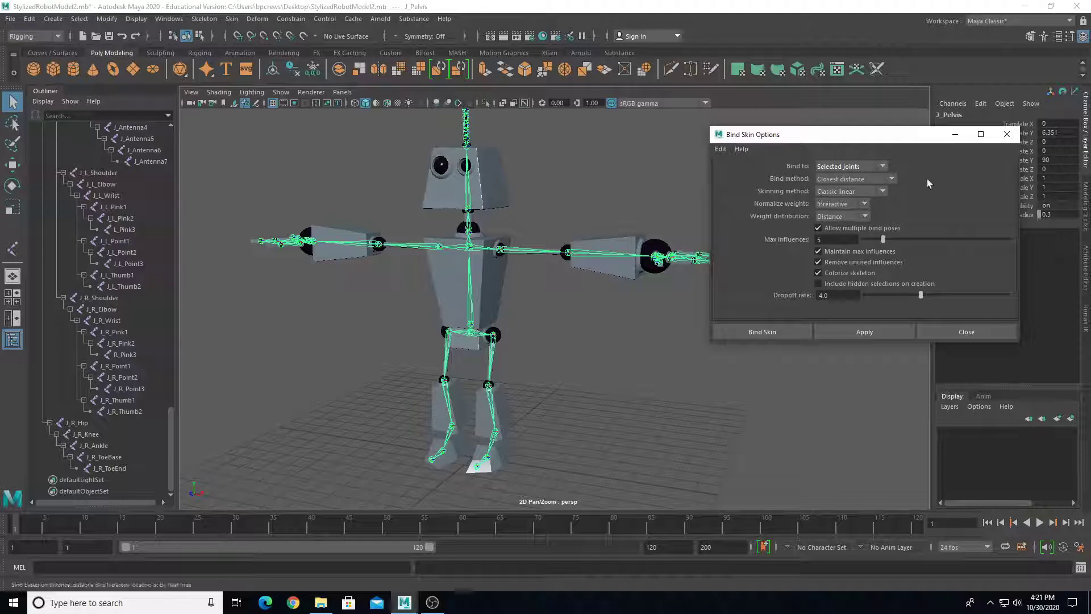
{"action": "left_click", "coordinate": [891, 178]}
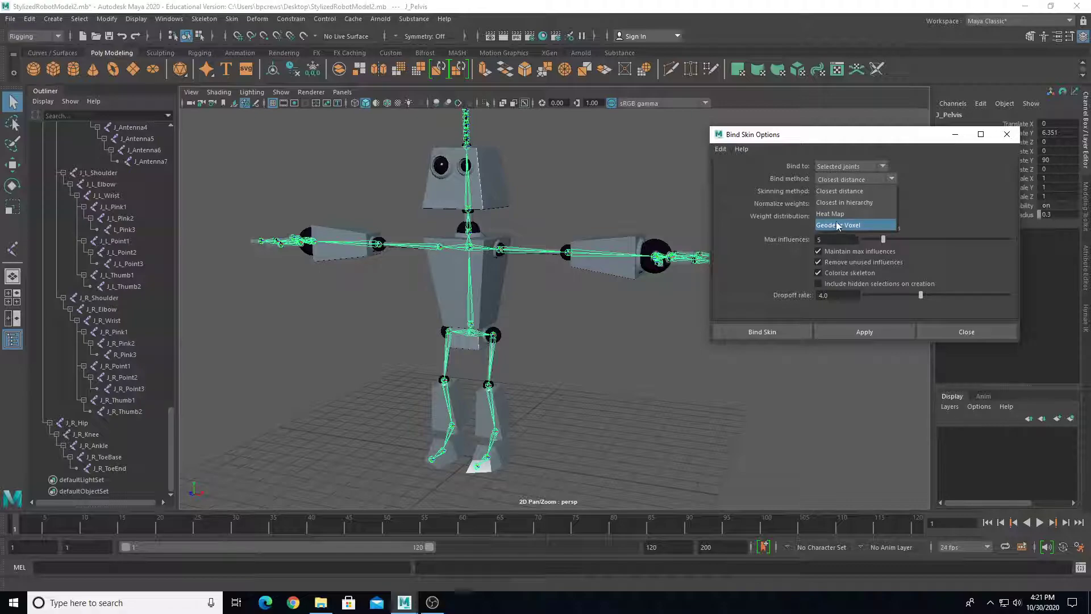
{"action": "left_click", "coordinate": [825, 191]}
{"action": "left_click", "coordinate": [825, 191]}
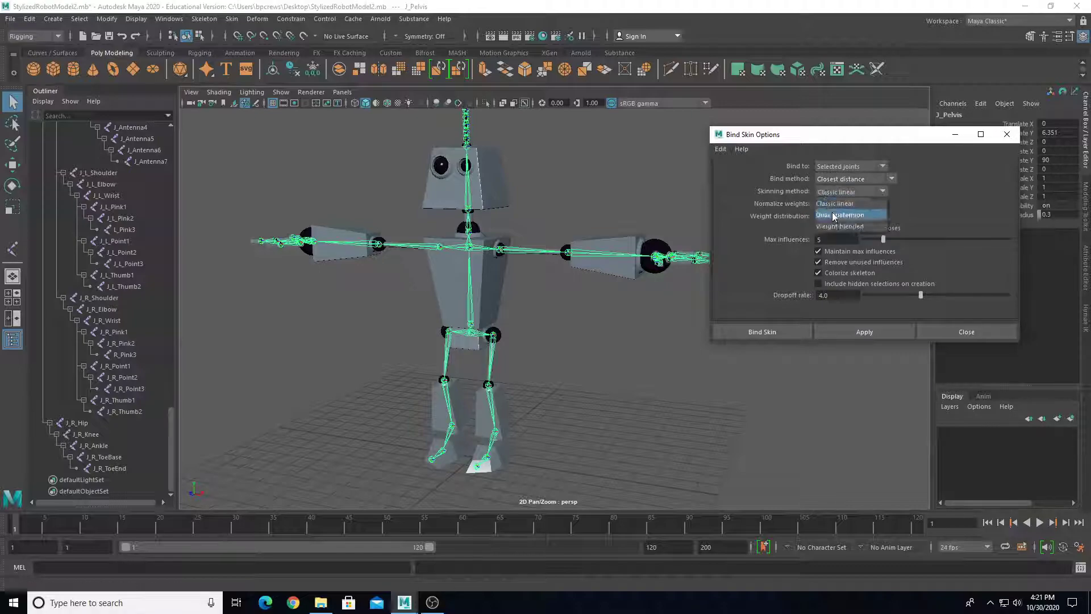
{"action": "left_click", "coordinate": [790, 193]}
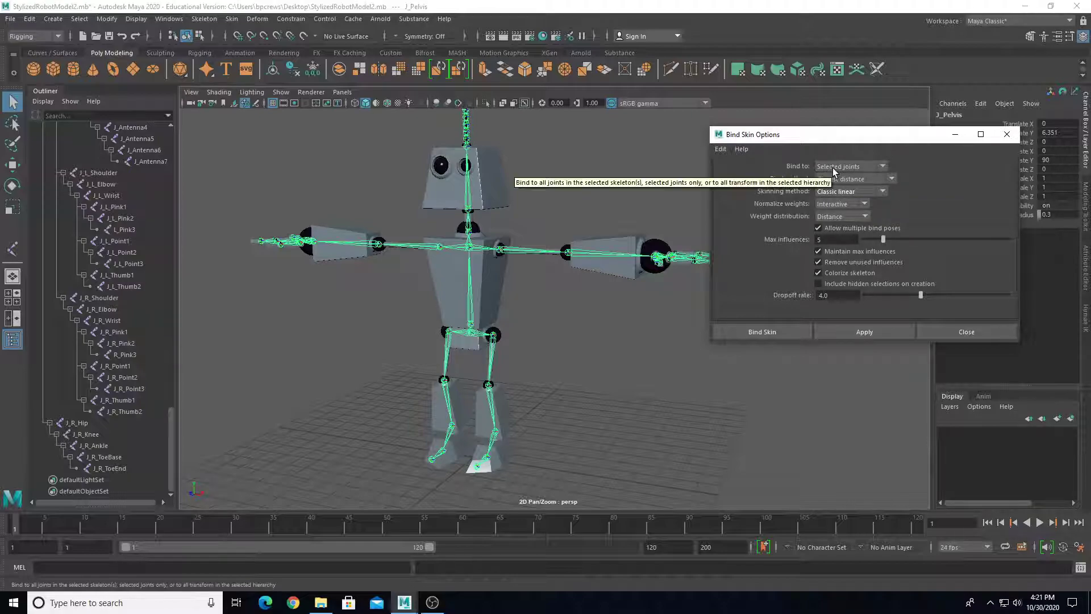
Step: Bind the Pelvis mesh to the J_Pelvis joint with the current Bind Skin settings
{"action": "right_click_drag", "start_coordinate": [273, 273], "coordinate": [444, 339], "text": "alt"}
{"action": "middle_click_drag", "start_coordinate": [454, 389], "coordinate": [513, 371], "text": "alt"}
{"action": "left_click_drag", "start_coordinate": [513, 371], "coordinate": [425, 367], "text": "alt"}
{"action": "left_click", "coordinate": [424, 367]}
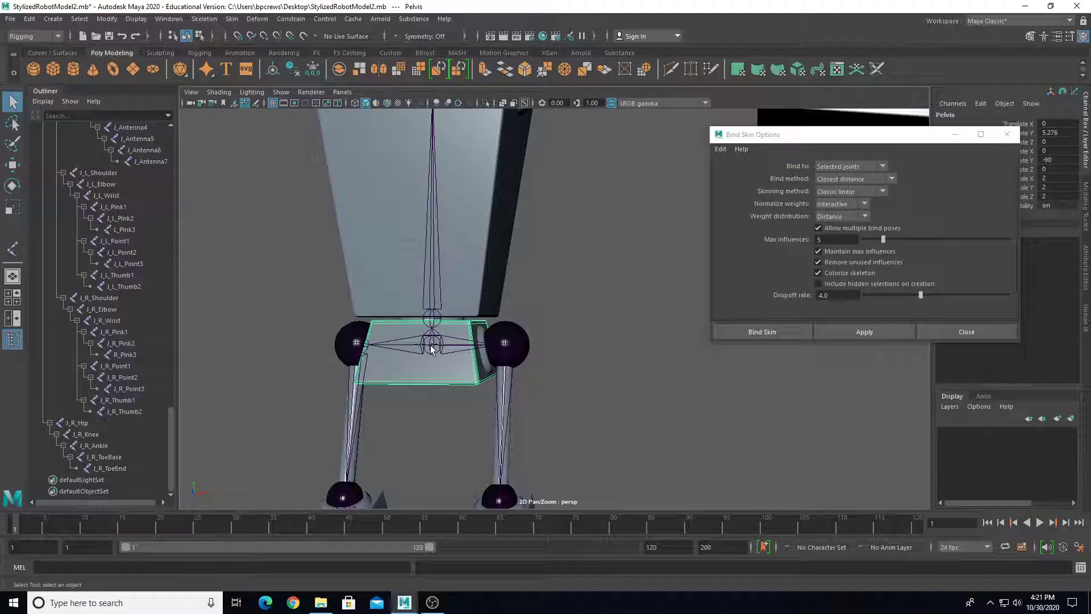
{"action": "left_click", "coordinate": [432, 345], "text": "shift"}
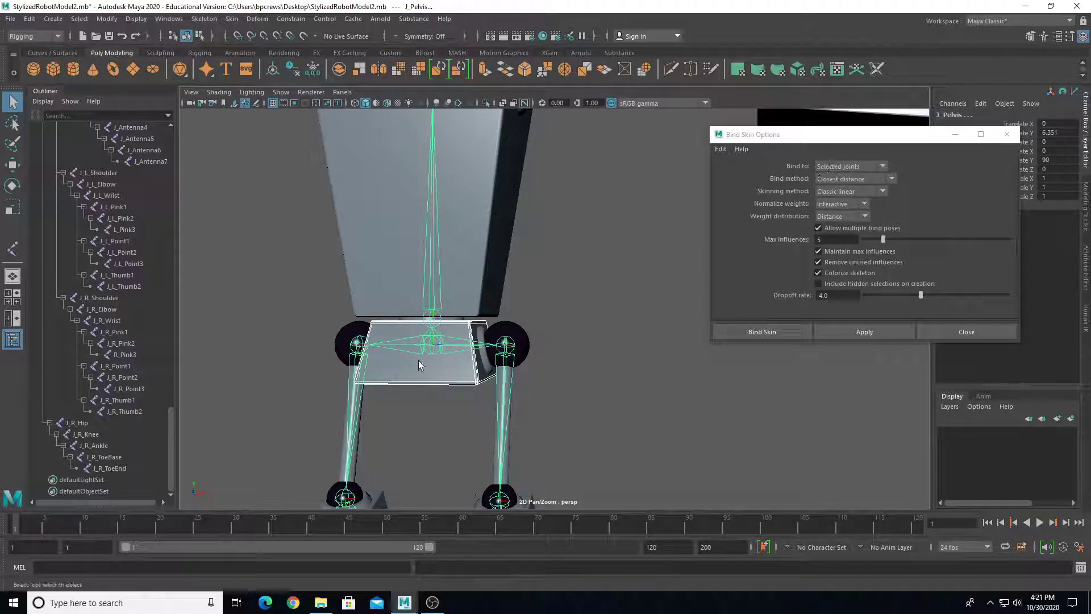
{"action": "left_click", "coordinate": [865, 333]}
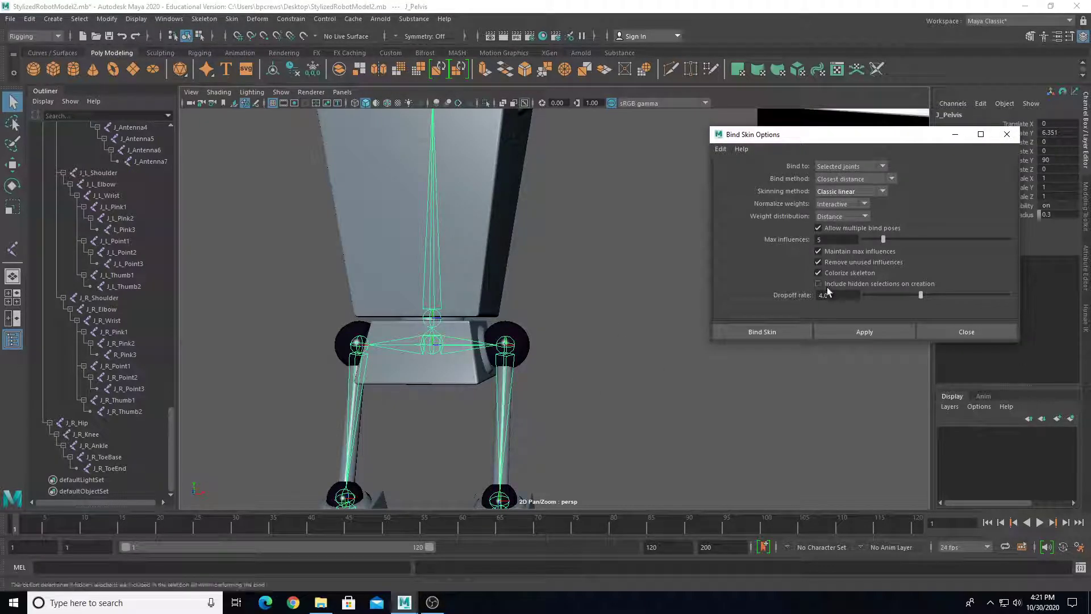
Step: Clear the selection and examine the joint colours and the bound pelvis area from several angles
{"action": "left_click", "coordinate": [629, 291]}
{"action": "scroll", "coordinate": [619, 334], "scroll_direction": "down", "scroll_amount": 3}
{"action": "scroll", "coordinate": [615, 340], "scroll_direction": "down", "scroll_amount": 5}
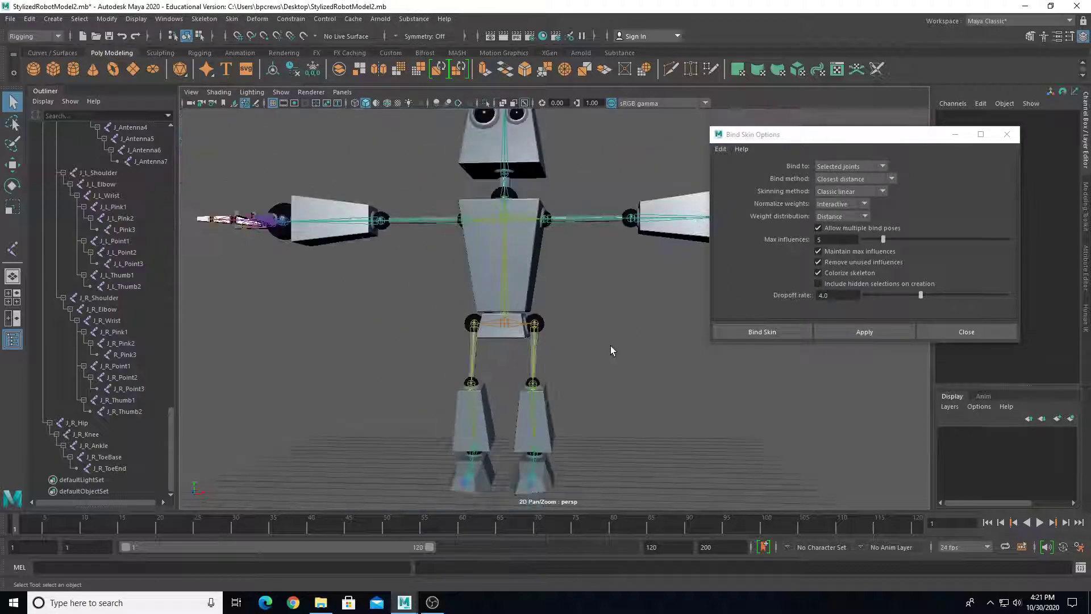
{"action": "left_click_drag", "start_coordinate": [547, 277], "coordinate": [575, 275], "text": "alt"}
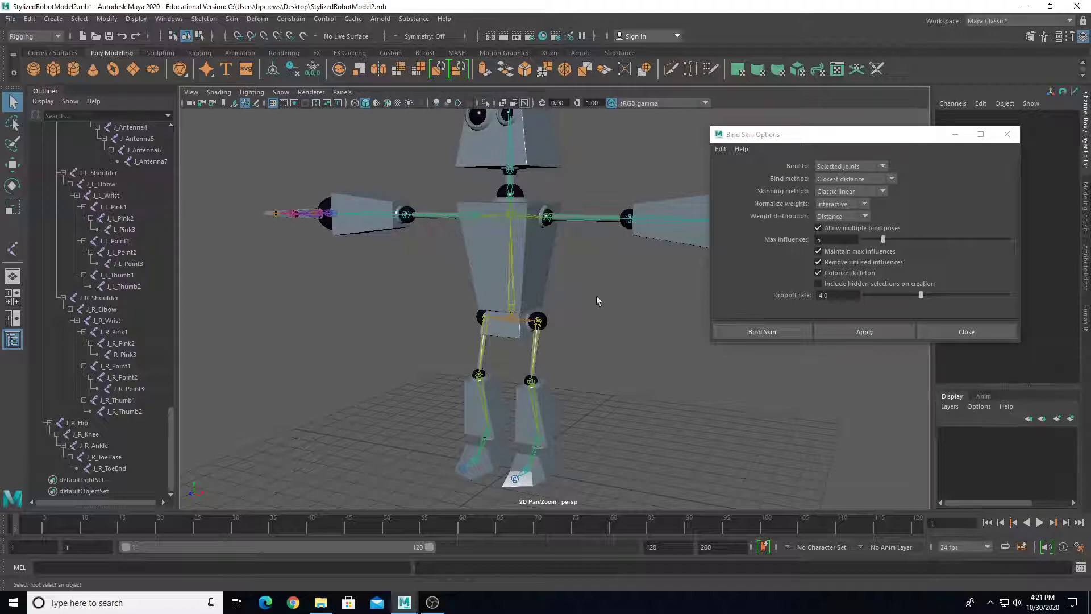
{"action": "scroll", "coordinate": [585, 287], "scroll_direction": "up", "scroll_amount": 7}
{"action": "scroll", "coordinate": [485, 269], "scroll_direction": "down", "scroll_amount": 5}
{"action": "left_click_drag", "start_coordinate": [484, 268], "coordinate": [493, 285], "text": "alt"}
{"action": "scroll", "coordinate": [493, 285], "scroll_direction": "up", "scroll_amount": 3}
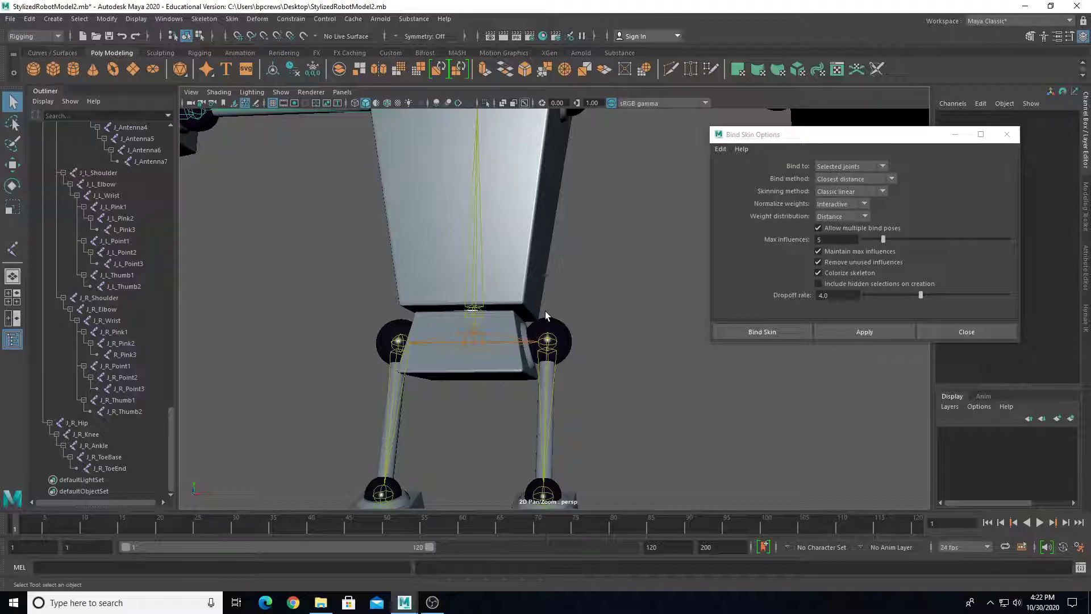
{"action": "scroll", "coordinate": [545, 312], "scroll_direction": "down", "scroll_amount": 3}
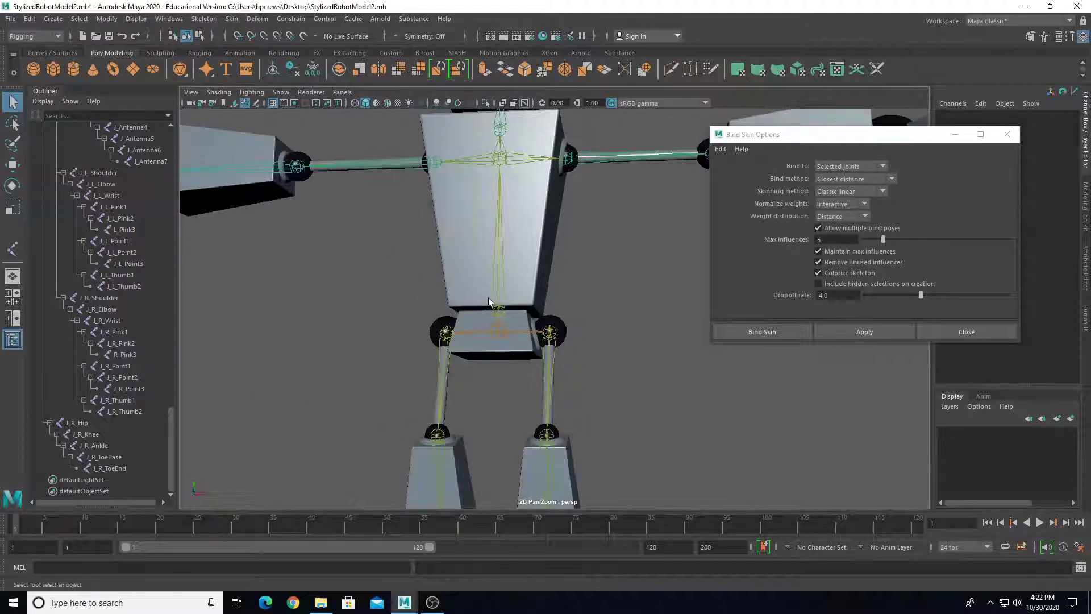
Step: Test the pelvis binding by moving J_Pelvis sideways and down, and undo the move
{"action": "scroll", "coordinate": [496, 321], "scroll_direction": "down", "scroll_amount": 2}
{"action": "left_click", "coordinate": [495, 327]}
{"action": "scroll", "coordinate": [496, 327], "scroll_direction": "down", "scroll_amount": 3}
{"action": "key", "text": "w"}
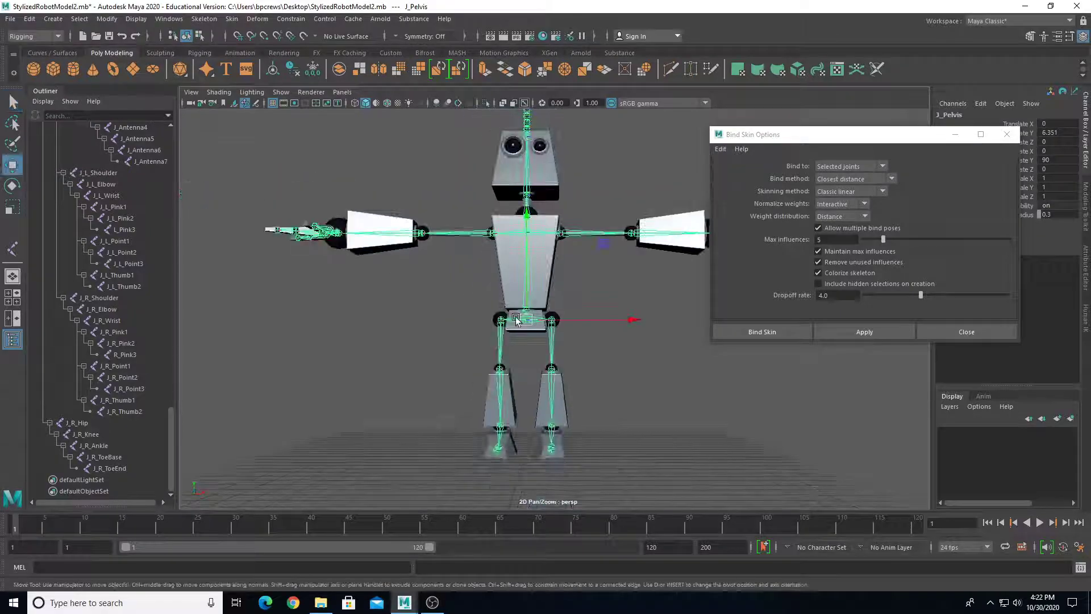
{"action": "left_click", "coordinate": [603, 246]}
{"action": "left_click", "coordinate": [564, 281]}
{"action": "middle_click_drag", "start_coordinate": [564, 281], "coordinate": [487, 307]}
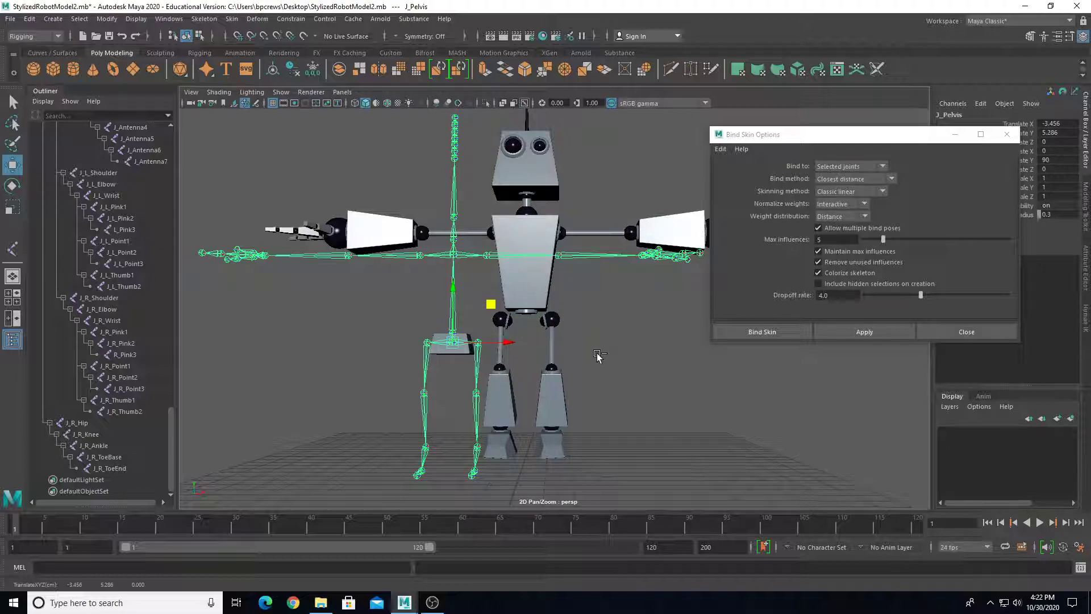
{"action": "key", "text": "ctrl+z"}
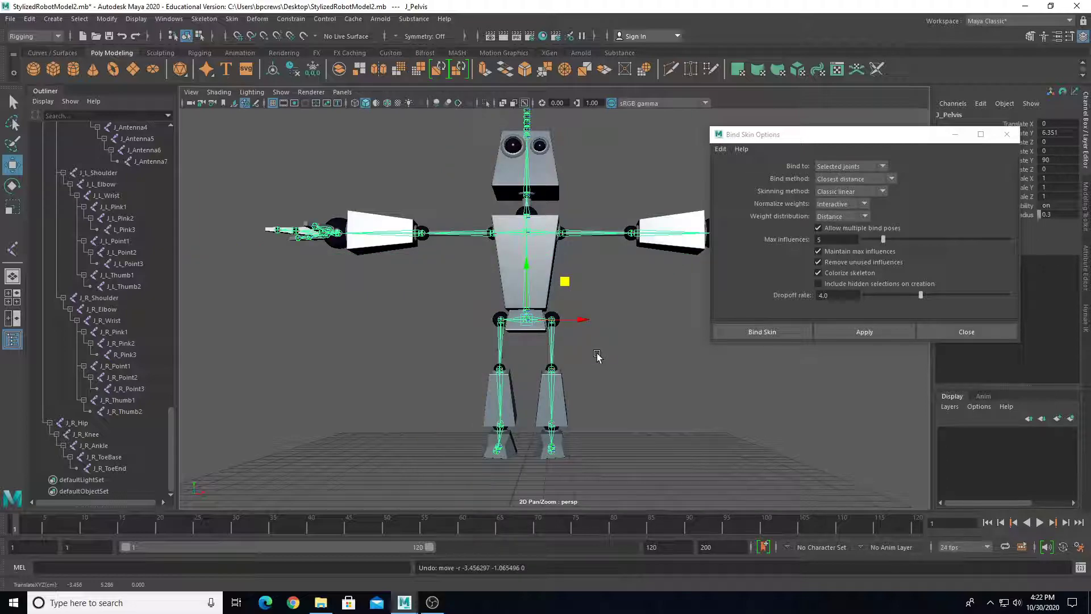
Step: Select the PelvisTwist disc in the gap between the pelvis and the torso
{"action": "scroll", "coordinate": [537, 364], "scroll_direction": "up", "scroll_amount": 6}
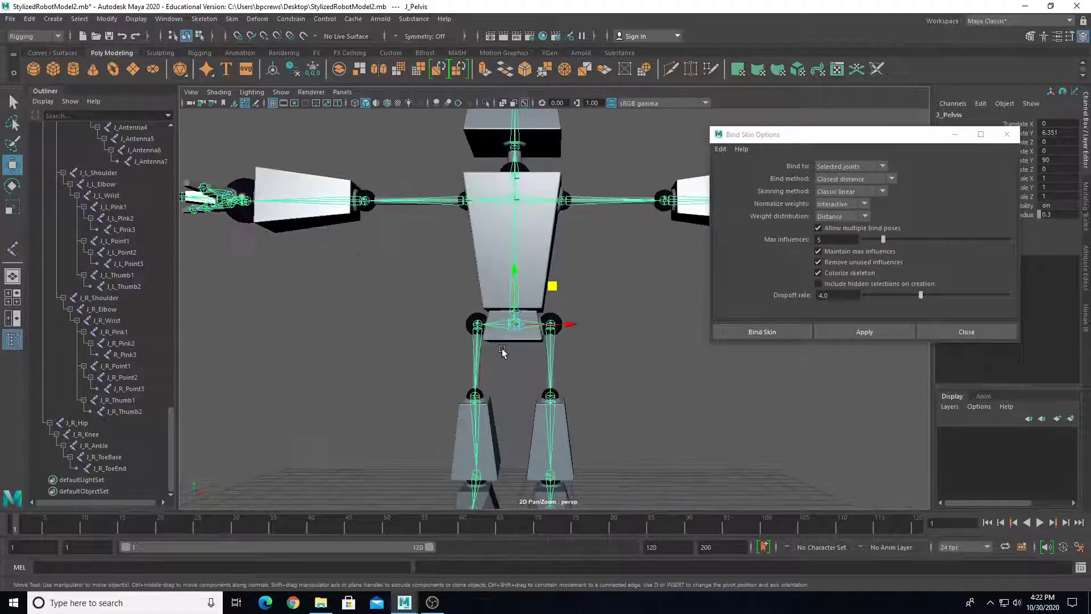
{"action": "left_click_drag", "start_coordinate": [469, 356], "coordinate": [444, 363], "text": "alt"}
{"action": "left_click", "coordinate": [261, 321]}
{"action": "scroll", "coordinate": [330, 349], "scroll_direction": "up", "scroll_amount": 5}
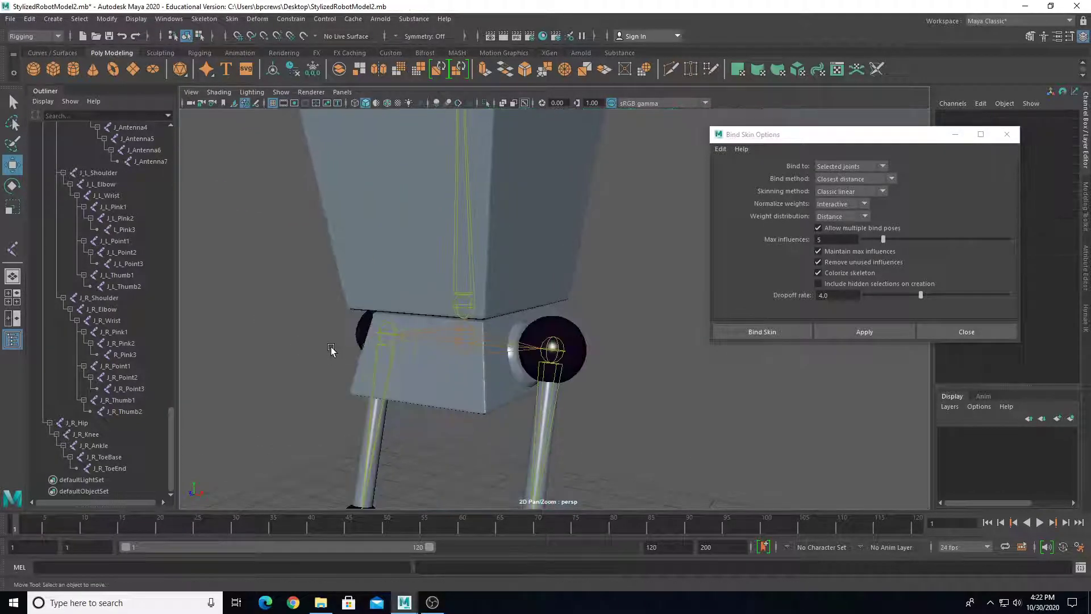
{"action": "left_click_drag", "start_coordinate": [334, 351], "coordinate": [377, 345], "text": "alt"}
{"action": "scroll", "coordinate": [386, 344], "scroll_direction": "up", "scroll_amount": 2}
{"action": "middle_click_drag", "start_coordinate": [405, 342], "coordinate": [575, 319], "text": "alt"}
{"action": "left_click_drag", "start_coordinate": [545, 324], "coordinate": [531, 344], "text": "alt"}
{"action": "scroll", "coordinate": [531, 344], "scroll_direction": "up", "scroll_amount": 4}
{"action": "middle_click_drag", "start_coordinate": [532, 345], "coordinate": [478, 343], "text": "alt"}
{"action": "left_click_drag", "start_coordinate": [478, 344], "coordinate": [486, 327], "text": "alt"}
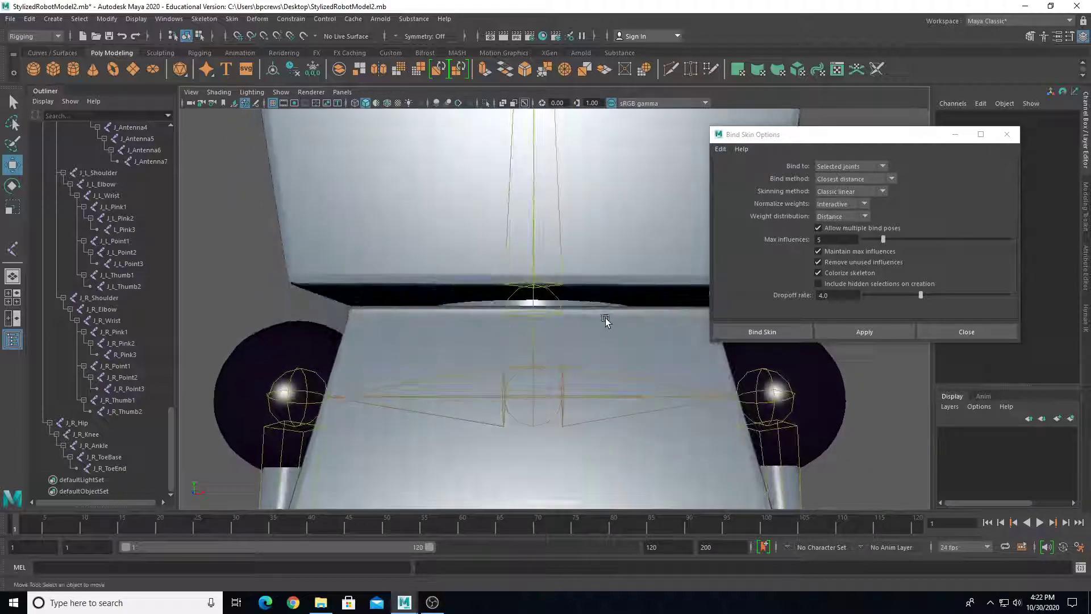
{"action": "left_click", "coordinate": [578, 304]}
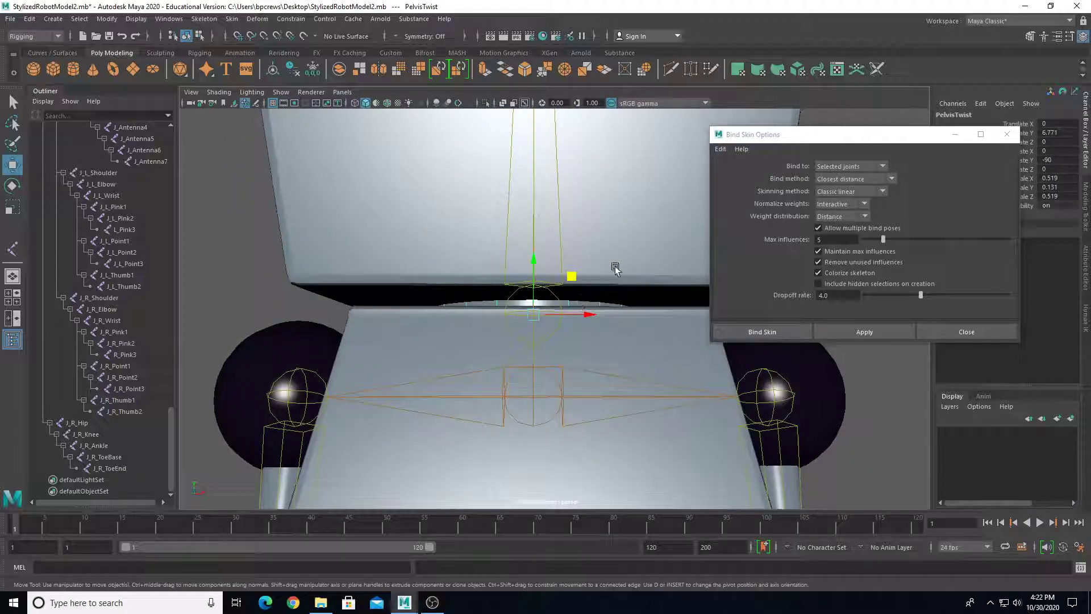
Step: Add the Torso mesh to the selection, check the PelvisTwist disc in wireframe and return to shaded display
{"action": "scroll", "coordinate": [597, 275], "scroll_direction": "down", "scroll_amount": 5}
{"action": "scroll", "coordinate": [556, 316], "scroll_direction": "up", "scroll_amount": 3}
{"action": "key", "text": "4"}
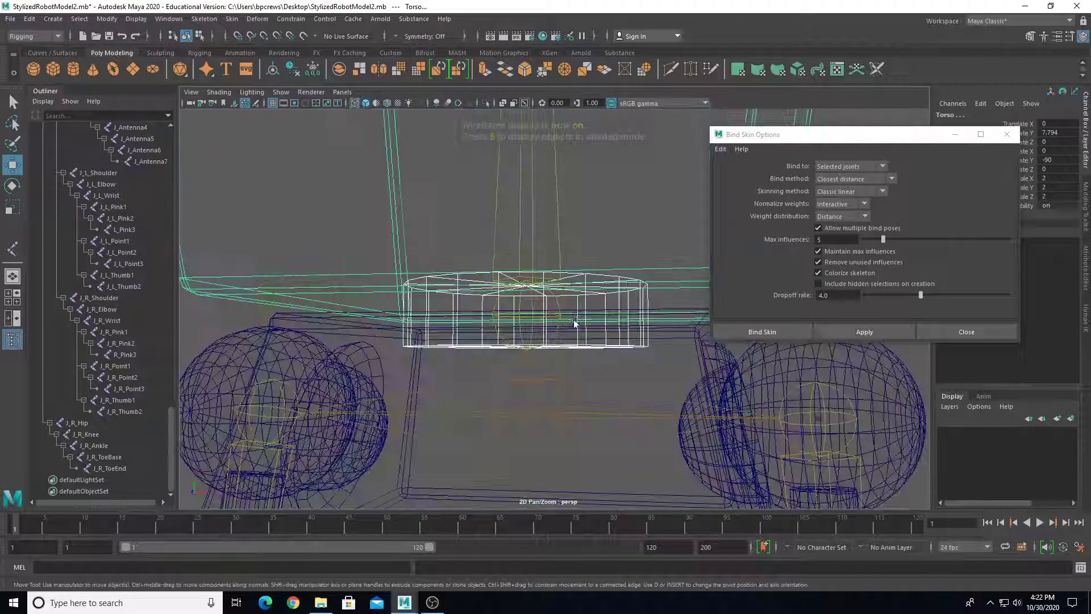
{"action": "scroll", "coordinate": [577, 318], "scroll_direction": "down", "scroll_amount": 2}
{"action": "key", "text": "5"}
{"action": "scroll", "coordinate": [519, 260], "scroll_direction": "down", "scroll_amount": 4}
Step: Add L_ShoulderBallHolder, R_ShoulderBallHolder and NeckBallHolder to the selected torso parts
{"action": "left_click_drag", "start_coordinate": [504, 291], "coordinate": [584, 248], "text": "alt"}
{"action": "left_click", "coordinate": [594, 222]}
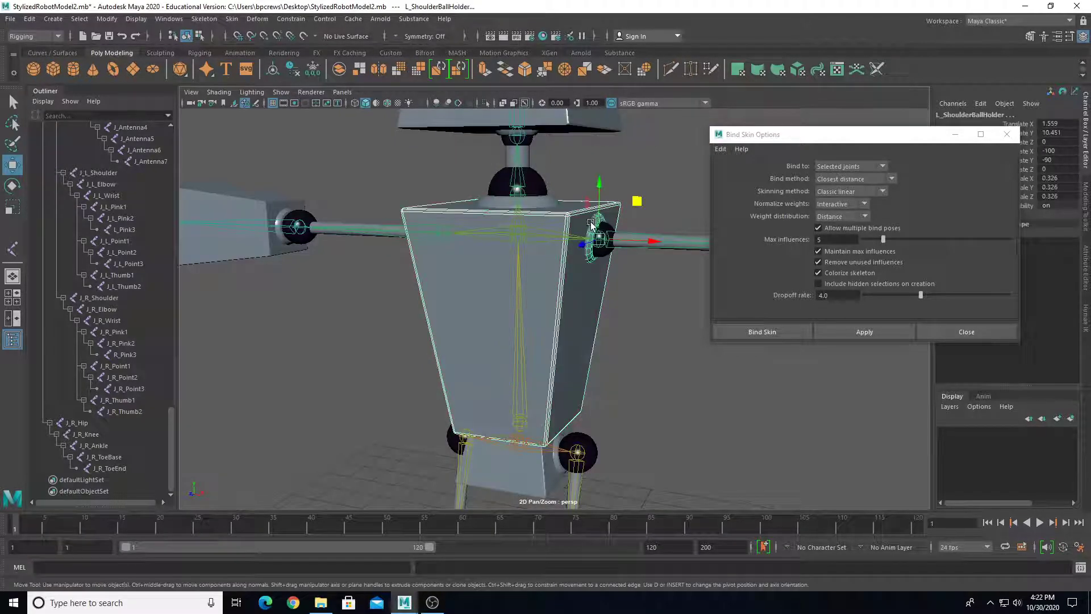
{"action": "left_click_drag", "start_coordinate": [492, 248], "coordinate": [521, 212], "text": "alt"}
{"action": "left_click", "coordinate": [473, 218], "text": "shift"}
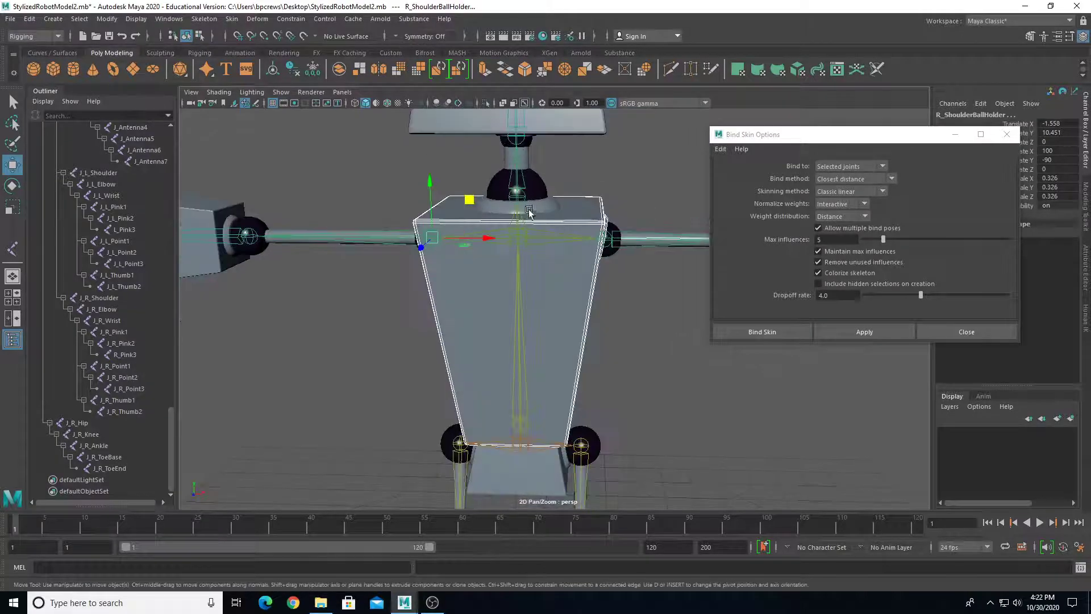
{"action": "left_click", "coordinate": [548, 205], "text": "shift"}
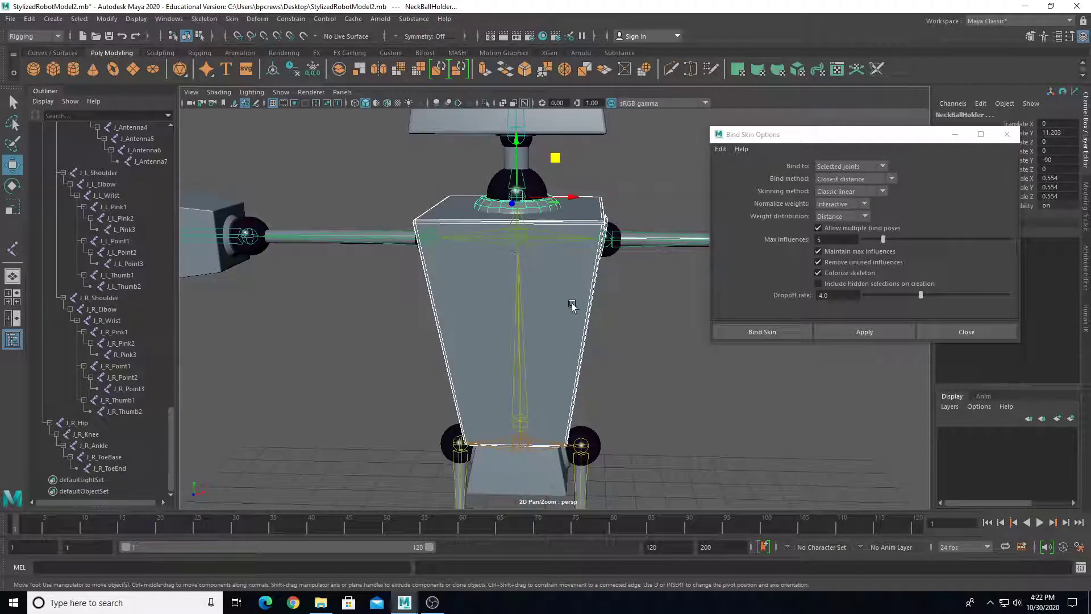
Step: Add the J_Spine1 joint to the selection and bind the selected torso parts to it
{"action": "left_click_drag", "start_coordinate": [477, 305], "coordinate": [511, 262], "text": "alt"}
{"action": "scroll", "coordinate": [496, 404], "scroll_direction": "up", "scroll_amount": 3}
{"action": "middle_click_drag", "start_coordinate": [497, 404], "coordinate": [522, 344], "text": "alt"}
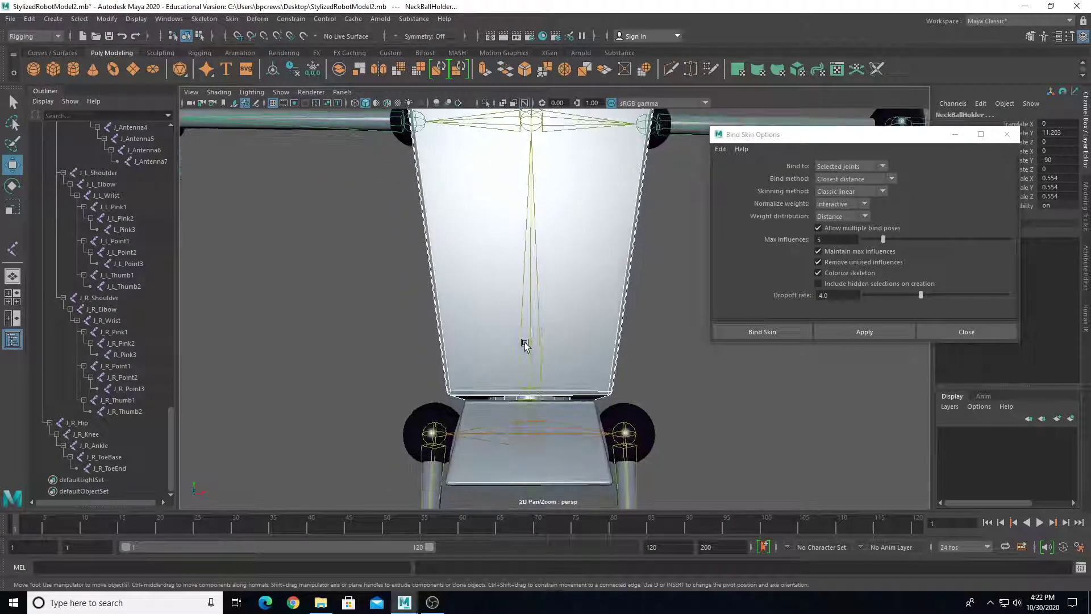
{"action": "left_click", "coordinate": [529, 348]}
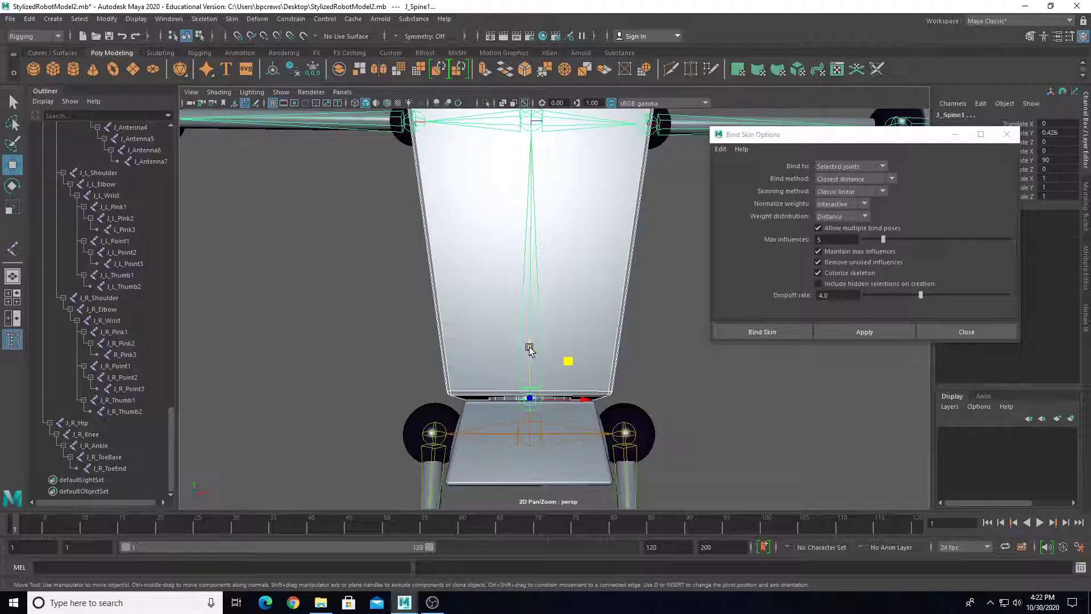
{"action": "scroll", "coordinate": [526, 350], "scroll_direction": "down", "scroll_amount": 2}
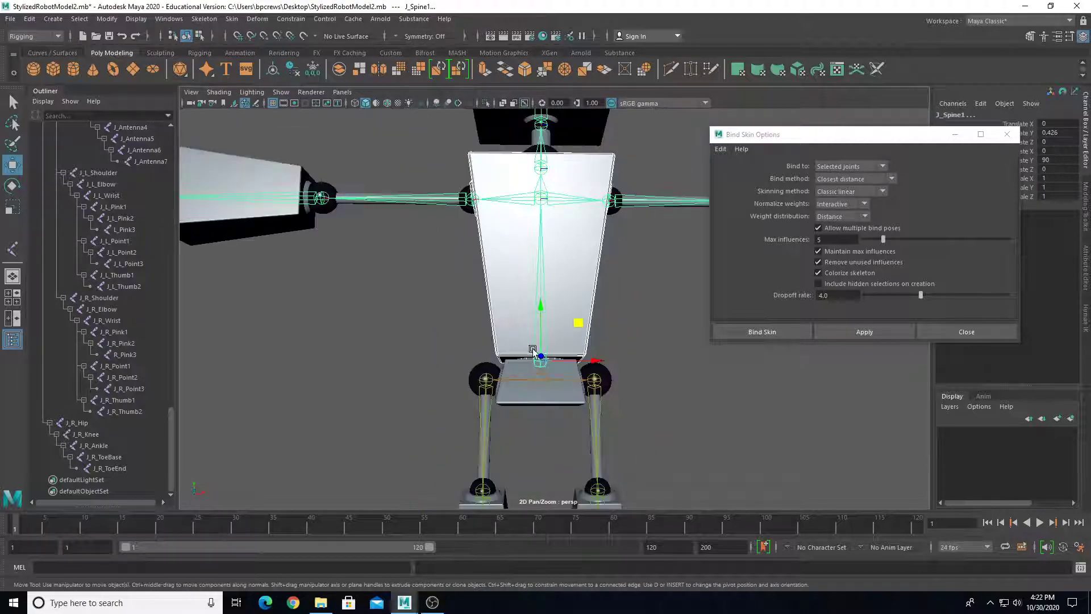
{"action": "left_click", "coordinate": [881, 330]}
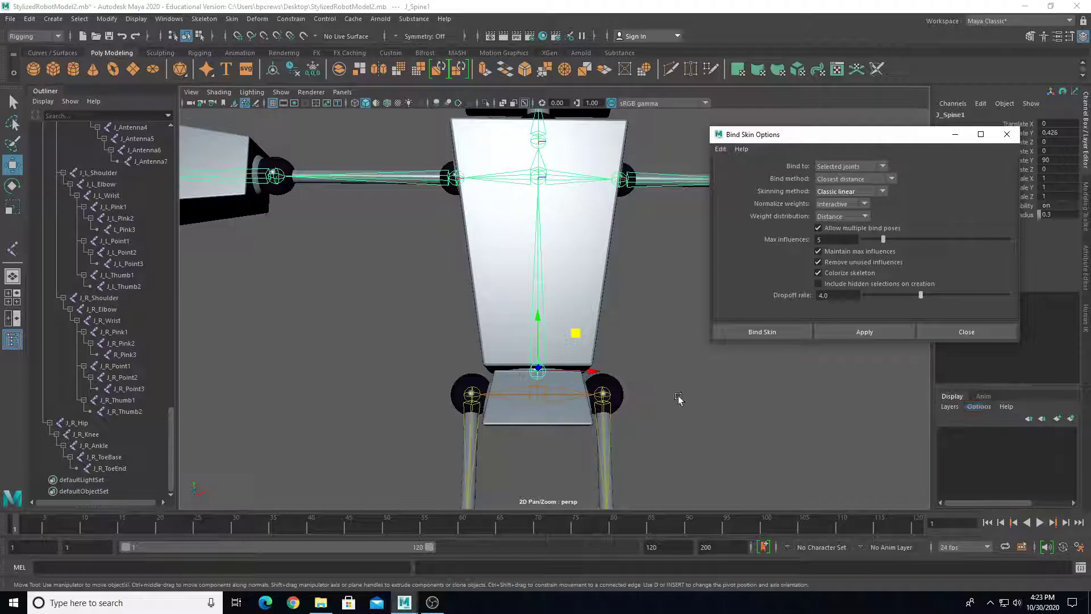
Step: Try moving the J_Pelvis joint to test the bound parts, and undo the move
{"action": "middle_click_drag", "start_coordinate": [596, 286], "coordinate": [588, 344]}
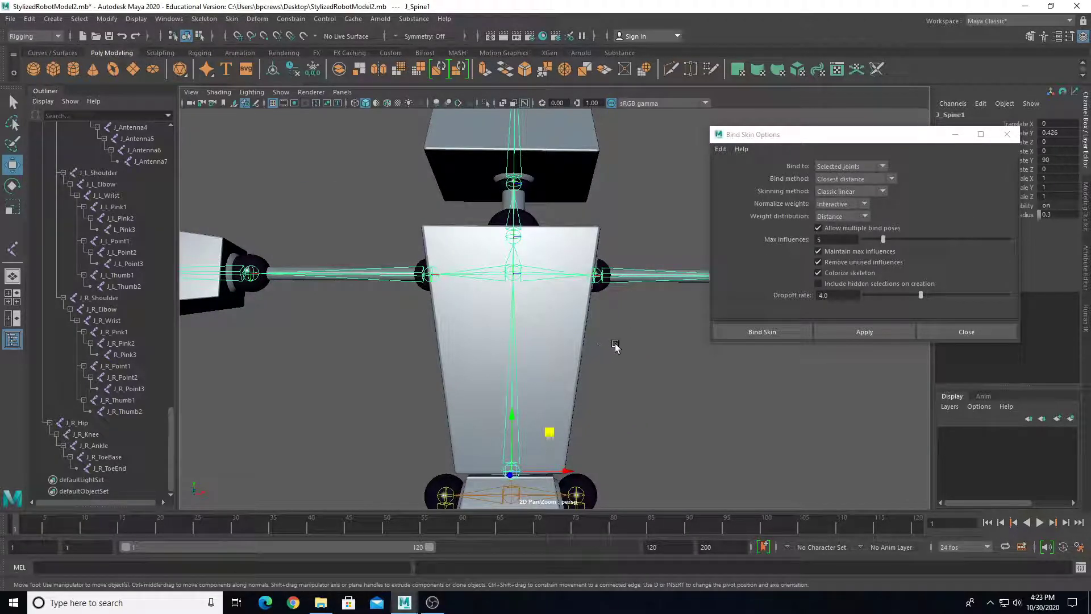
{"action": "scroll", "coordinate": [549, 208], "scroll_direction": "down", "scroll_amount": 5}
{"action": "scroll", "coordinate": [548, 213], "scroll_direction": "up", "scroll_amount": 5}
{"action": "left_click_drag", "start_coordinate": [554, 195], "coordinate": [537, 219], "text": "alt"}
{"action": "scroll", "coordinate": [515, 273], "scroll_direction": "up", "scroll_amount": 5}
{"action": "scroll", "coordinate": [525, 304], "scroll_direction": "down", "scroll_amount": 5}
{"action": "middle_click_drag", "start_coordinate": [524, 309], "coordinate": [532, 229], "text": "alt"}
{"action": "left_click", "coordinate": [529, 393]}
{"action": "scroll", "coordinate": [540, 401], "scroll_direction": "down", "scroll_amount": 3}
{"action": "left_click_drag", "start_coordinate": [572, 333], "coordinate": [551, 349]}
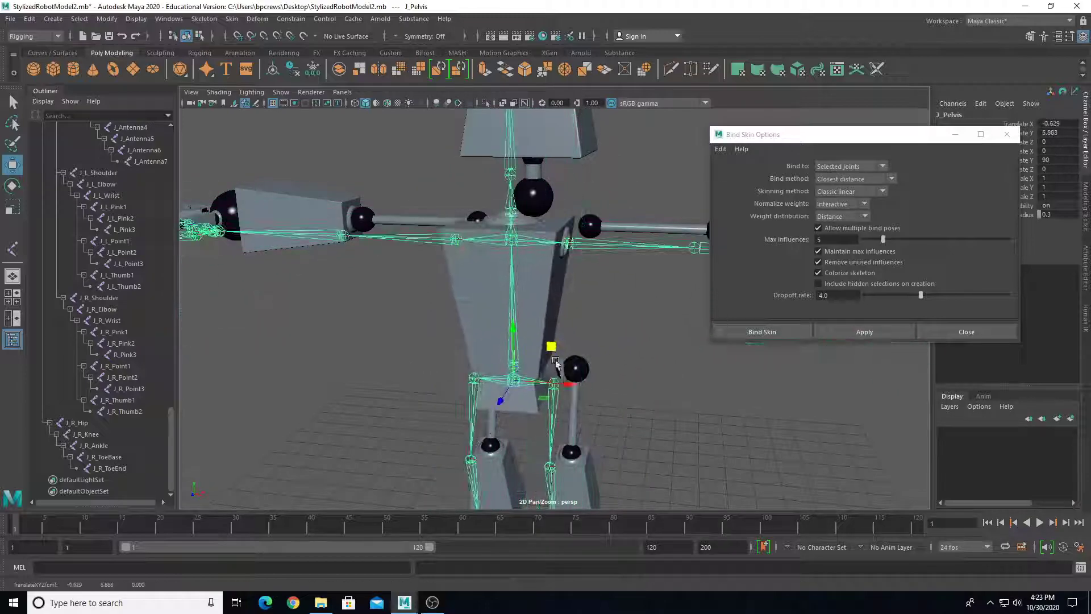
{"action": "key", "text": "ctrl+z"}
Step: Try moving the J_Spine1 joint to test the torso binding, and undo the move
{"action": "left_click", "coordinate": [635, 379]}
{"action": "left_click", "coordinate": [535, 349]}
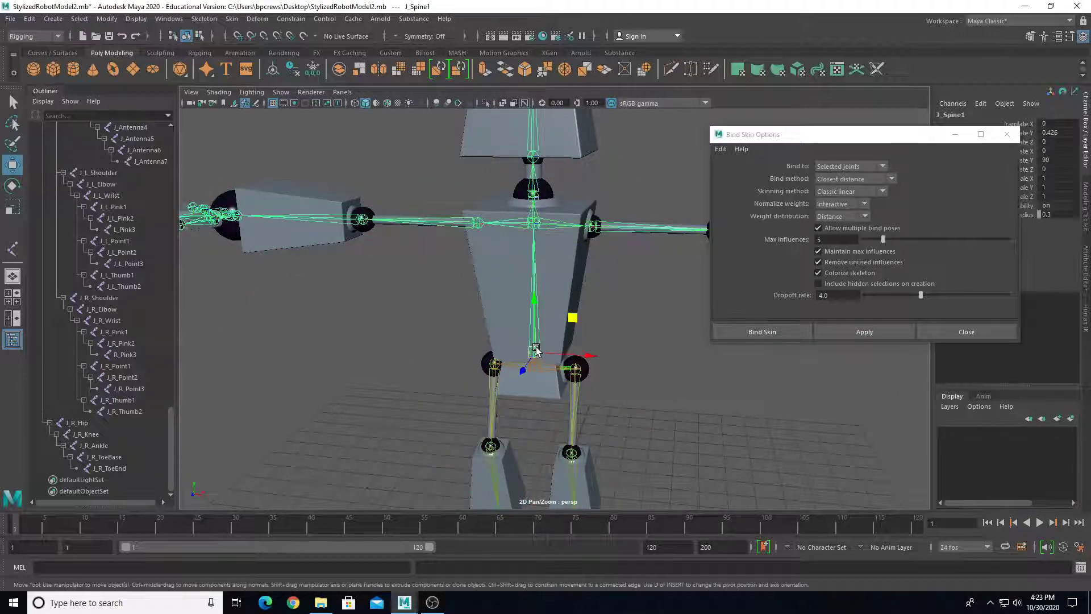
{"action": "scroll", "coordinate": [567, 380], "scroll_direction": "down", "scroll_amount": 2}
{"action": "scroll", "coordinate": [567, 380], "scroll_direction": "up", "scroll_amount": 5}
{"action": "middle_click_drag", "start_coordinate": [567, 381], "coordinate": [584, 366], "text": "alt"}
{"action": "left_click_drag", "start_coordinate": [584, 367], "coordinate": [587, 260], "text": "alt"}
{"action": "scroll", "coordinate": [571, 358], "scroll_direction": "down", "scroll_amount": 4}
{"action": "key", "text": "ctrl+z"}
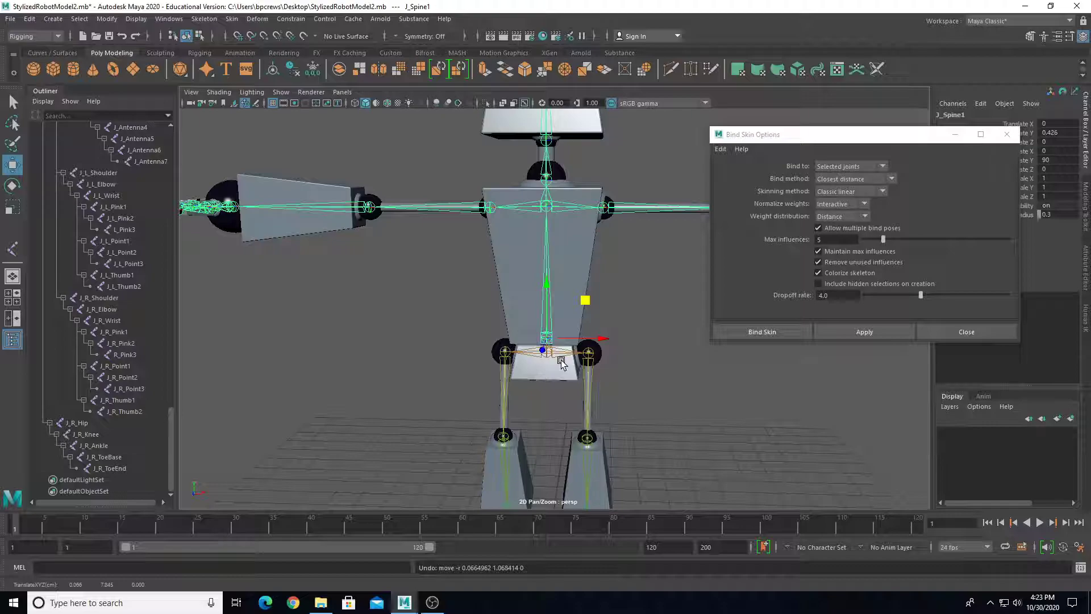
Step: Try rotating the J_Spine1 joint to test how the torso parts follow, and undo the rotations
{"action": "key", "text": "e"}
{"action": "scroll", "coordinate": [450, 419], "scroll_direction": "up", "scroll_amount": 1}
{"action": "scroll", "coordinate": [419, 411], "scroll_direction": "down", "scroll_amount": 2}
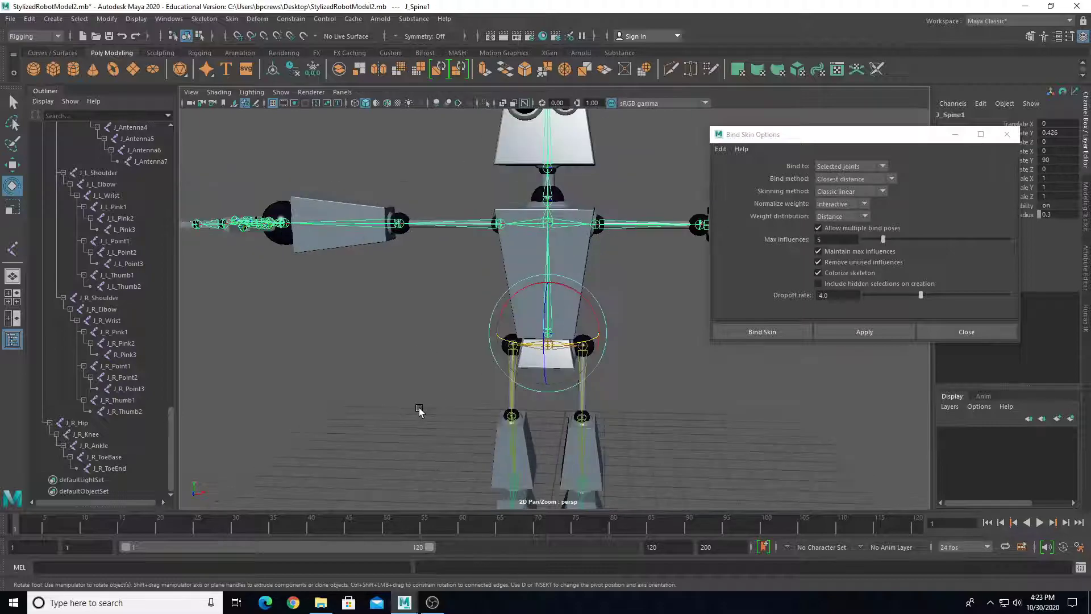
{"action": "scroll", "coordinate": [419, 410], "scroll_direction": "up", "scroll_amount": 5}
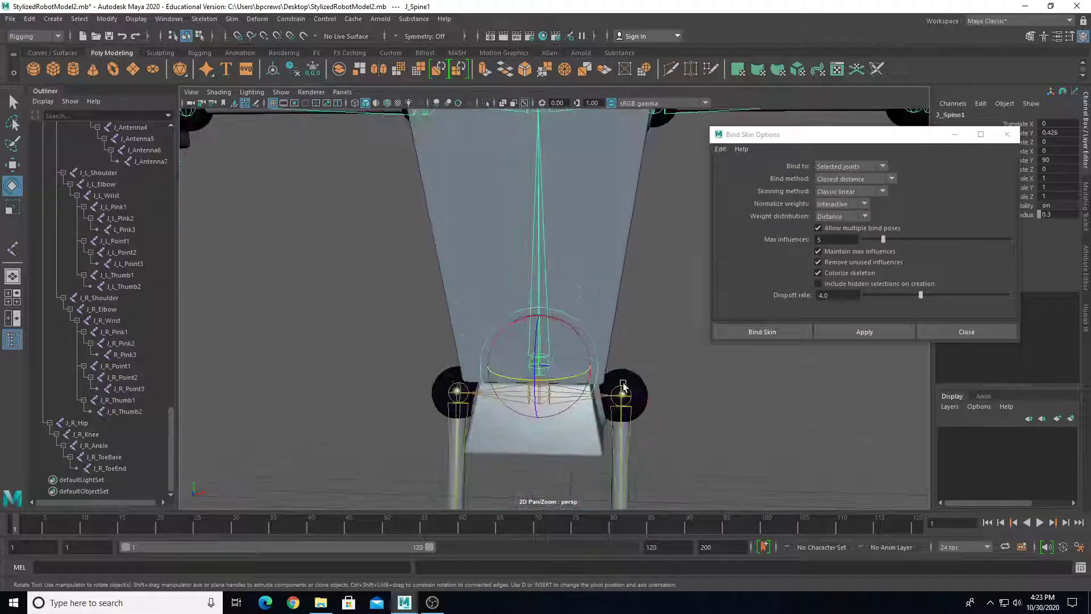
{"action": "scroll", "coordinate": [593, 351], "scroll_direction": "down", "scroll_amount": 3}
{"action": "left_click_drag", "start_coordinate": [558, 362], "coordinate": [625, 410]}
{"action": "key", "text": "ctrl+z"}
{"action": "key", "text": "ctrl+z"}
{"action": "key", "text": "ctrl+z"}
{"action": "key", "text": "ctrl+z"}
{"action": "key", "text": "ctrl+z"}
{"action": "key", "text": "ctrl+z"}
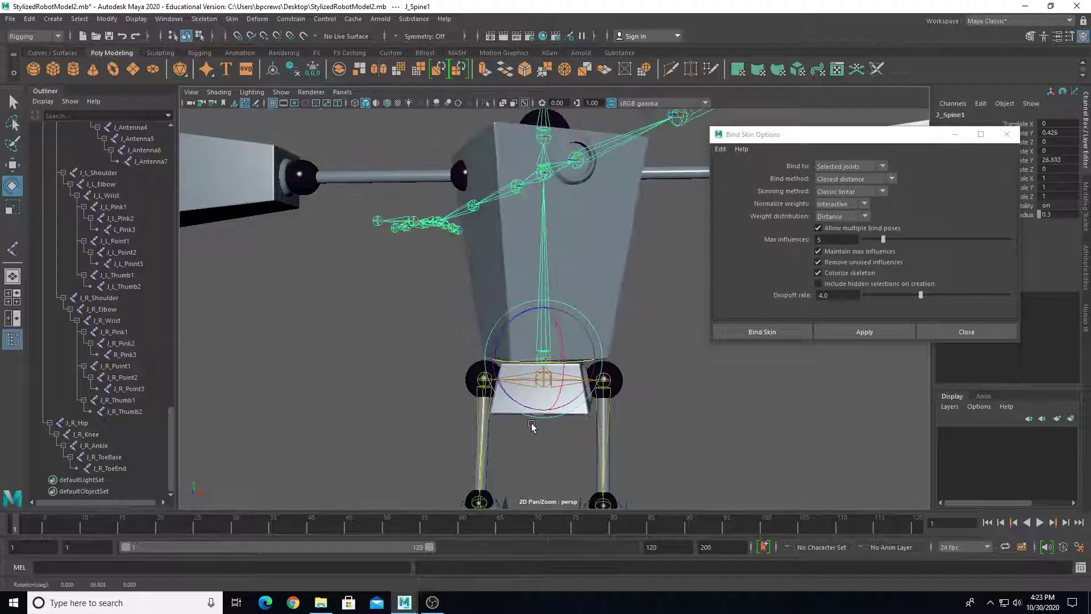
Step: Select NeckBall, NeckPipe and HeadBall together with the J_Neck joint and bind them
{"action": "left_click", "coordinate": [657, 294]}
{"action": "middle_click_drag", "start_coordinate": [635, 263], "coordinate": [602, 374], "text": "alt"}
{"action": "scroll", "coordinate": [602, 373], "scroll_direction": "up", "scroll_amount": 3}
{"action": "middle_click_drag", "start_coordinate": [559, 289], "coordinate": [578, 338], "text": "alt"}
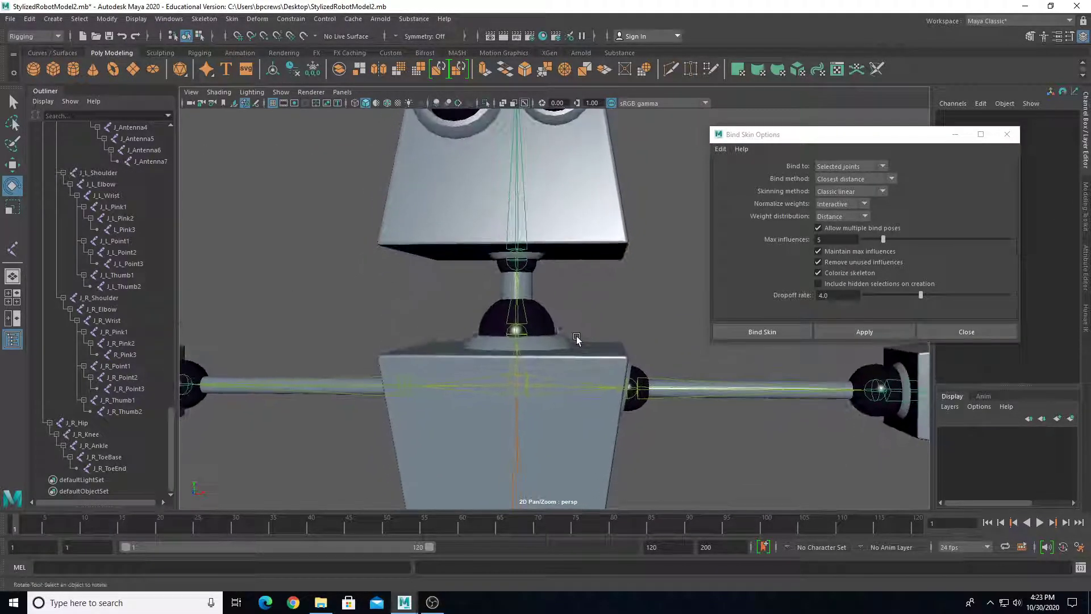
{"action": "scroll", "coordinate": [575, 334], "scroll_direction": "up", "scroll_amount": 2}
{"action": "left_click", "coordinate": [537, 320]}
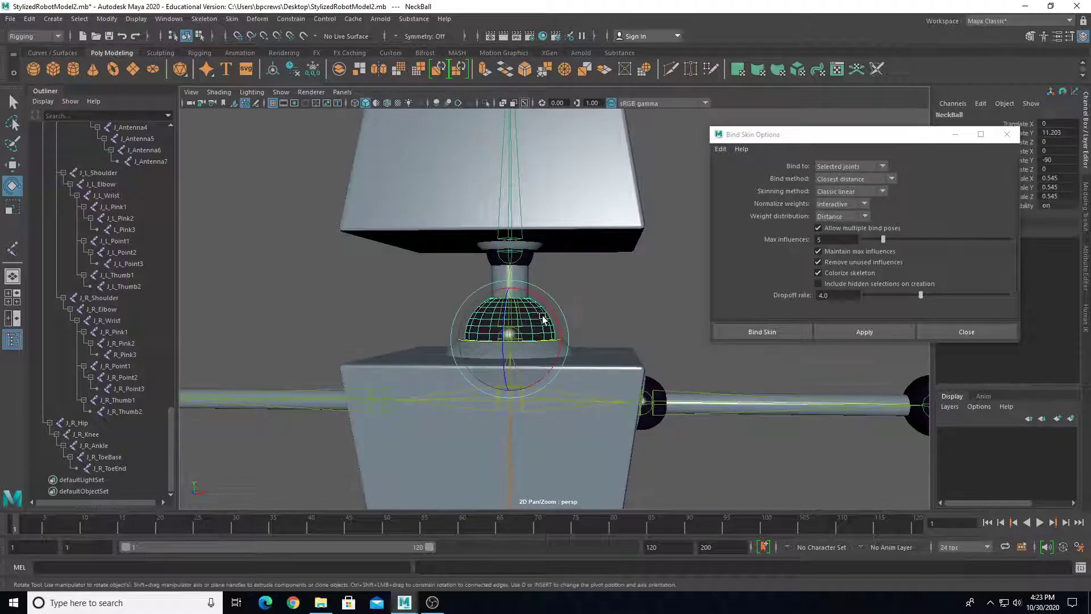
{"action": "key", "text": "q"}
{"action": "left_click", "coordinate": [521, 277], "text": "shift"}
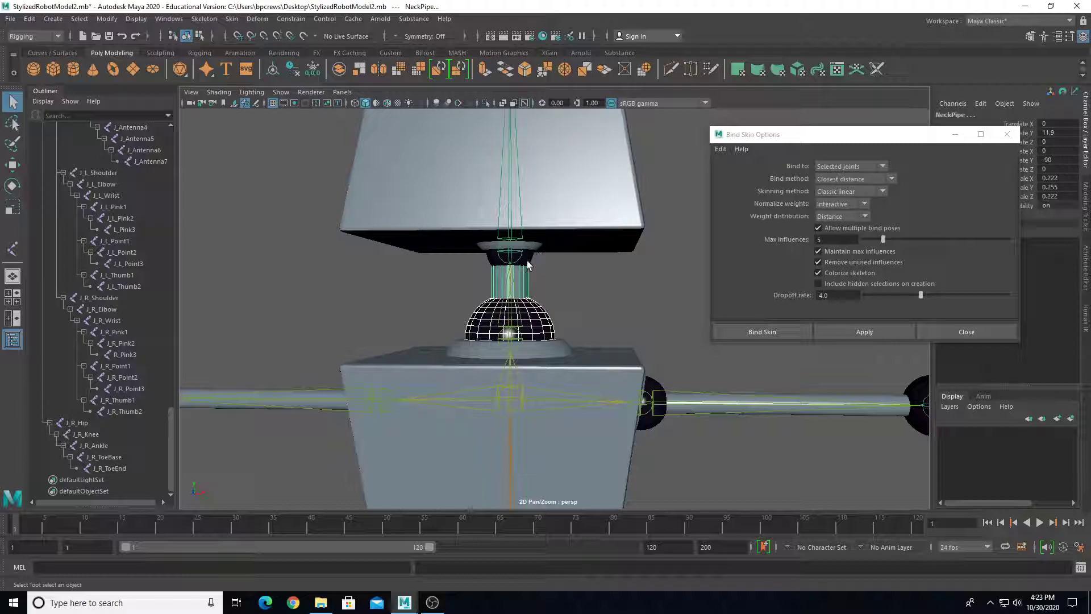
{"action": "left_click", "coordinate": [523, 270], "text": "shift"}
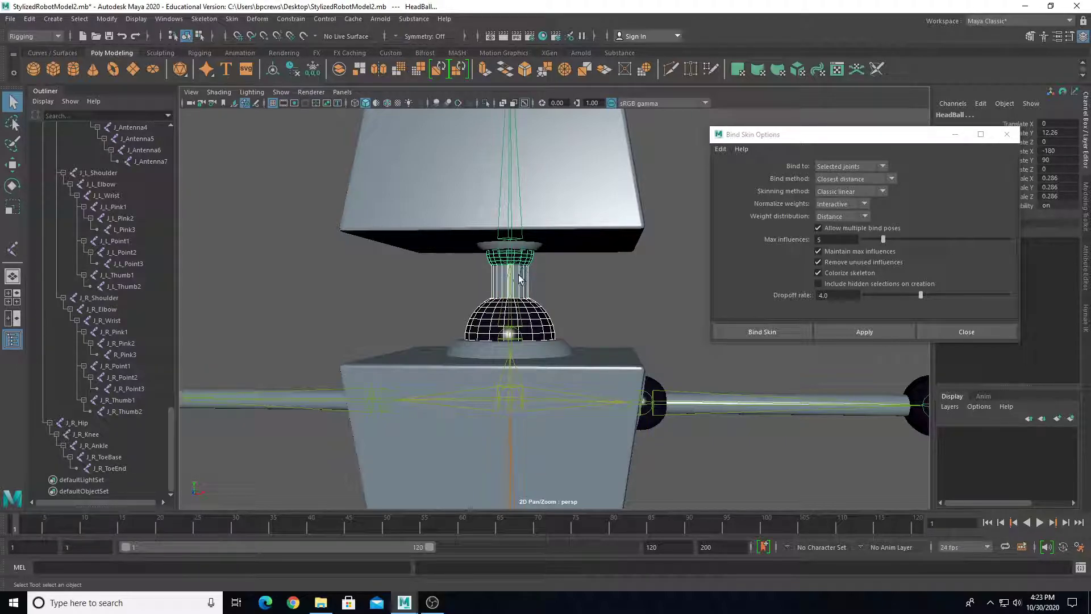
{"action": "left_click", "coordinate": [513, 339], "text": "shift"}
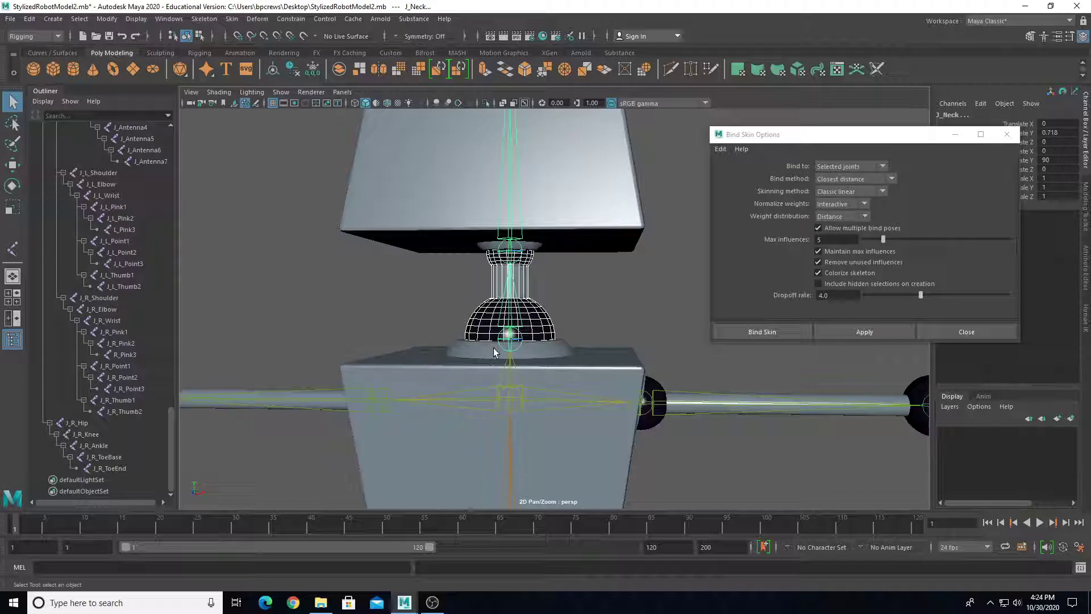
{"action": "left_click", "coordinate": [841, 332]}
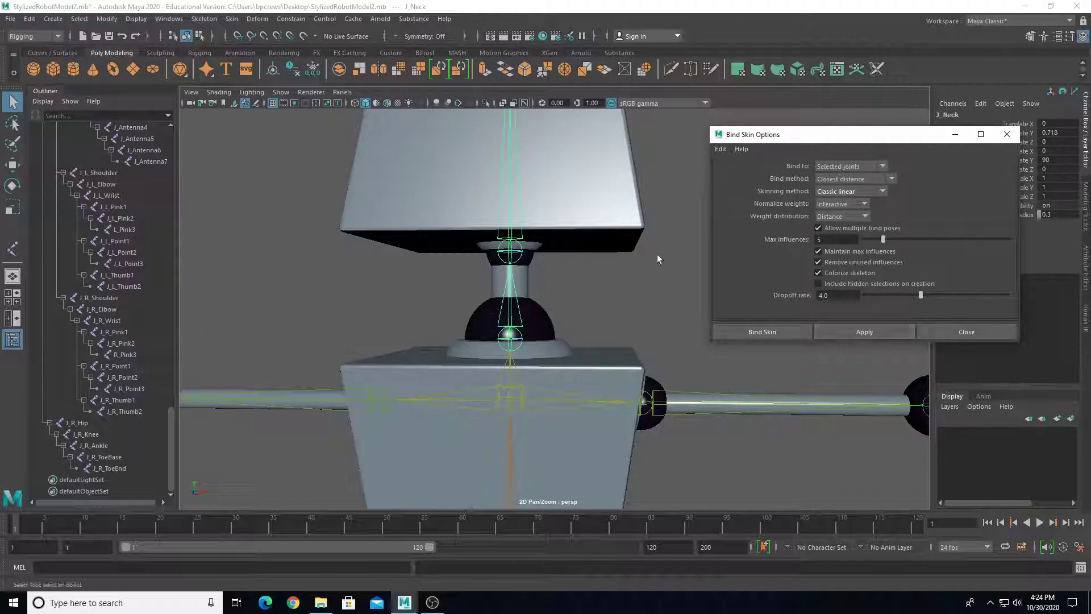
Step: Try rotating the J_Neck joint to test the neck binding, and undo the rotation
{"action": "key", "text": "e"}
{"action": "left_click_drag", "start_coordinate": [537, 287], "coordinate": [495, 260]}
{"action": "key", "text": "ctrl+z"}
Step: Select the Head mesh, the ball holder beneath it, both eyeballs with their eye rings, and the ring at the antenna's base
{"action": "left_click", "coordinate": [597, 244]}
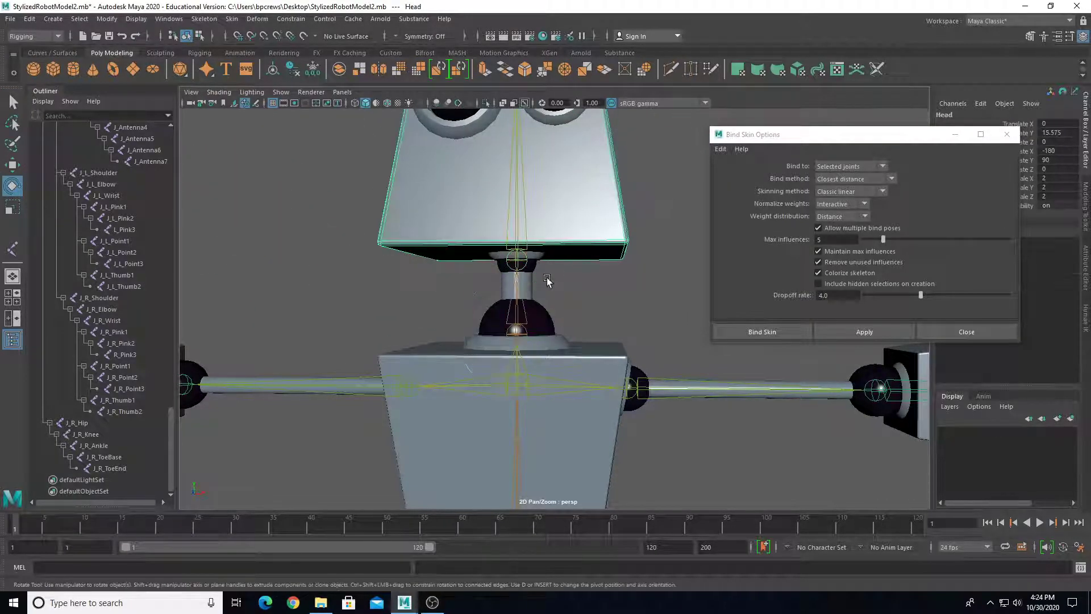
{"action": "scroll", "coordinate": [548, 279], "scroll_direction": "up", "scroll_amount": 4}
{"action": "left_click", "coordinate": [527, 249]}
{"action": "left_click_drag", "start_coordinate": [527, 248], "coordinate": [565, 255], "text": "alt"}
{"action": "left_click", "coordinate": [559, 251]}
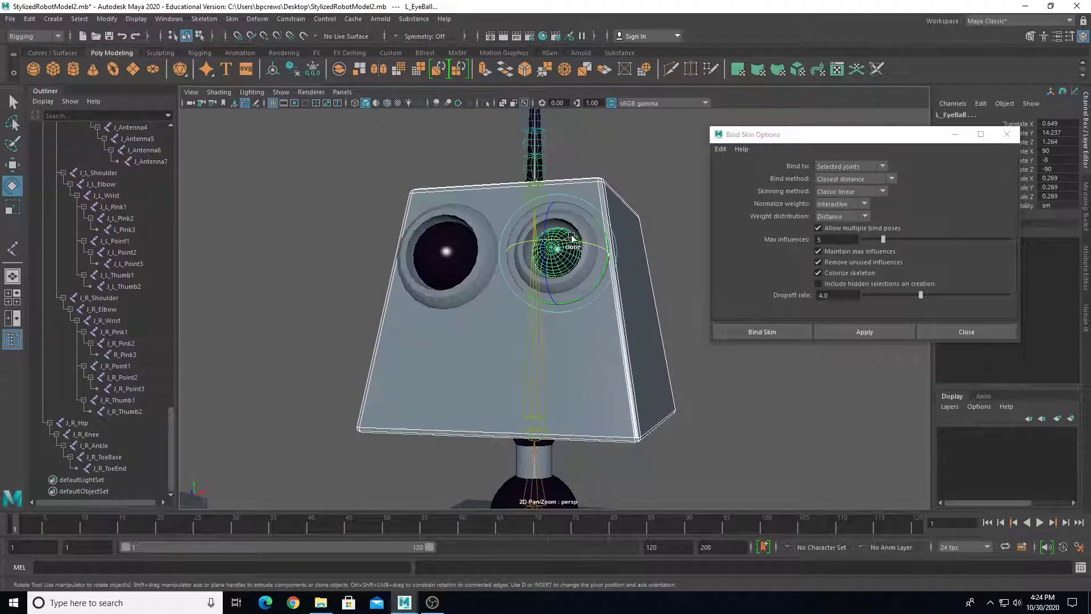
{"action": "key", "text": "q"}
{"action": "left_click", "coordinate": [487, 231], "text": "shift"}
{"action": "left_click_drag", "start_coordinate": [437, 264], "coordinate": [519, 190], "text": "alt"}
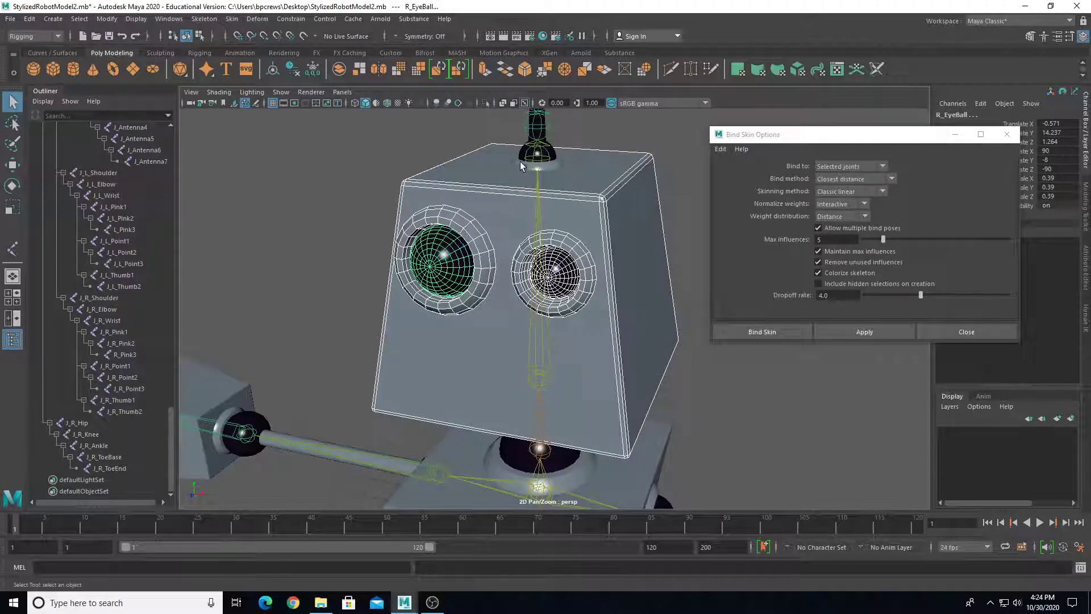
{"action": "left_click", "coordinate": [520, 161]}
Step: Add the J_Head joint to the selected head parts and bind them to it
{"action": "left_click_drag", "start_coordinate": [557, 318], "coordinate": [610, 301], "text": "alt"}
{"action": "middle_click_drag", "start_coordinate": [610, 301], "coordinate": [611, 298], "text": "alt"}
{"action": "left_click", "coordinate": [524, 393]}
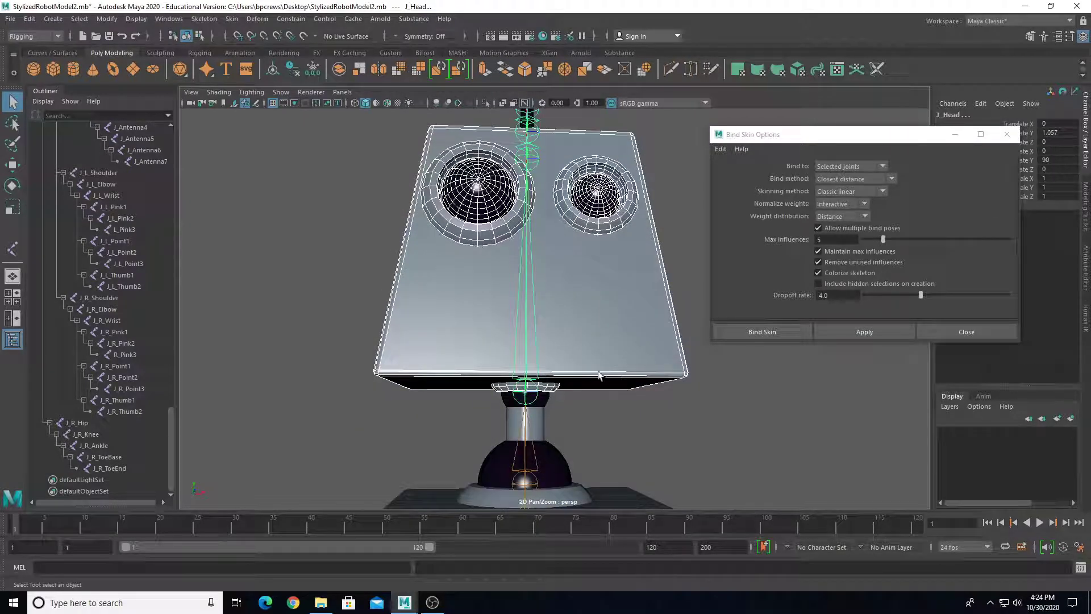
{"action": "left_click", "coordinate": [859, 333]}
Step: Try rotating the J_Head joint to test the head binding, and undo the rotation
{"action": "scroll", "coordinate": [584, 303], "scroll_direction": "down", "scroll_amount": 4}
{"action": "left_click_drag", "start_coordinate": [584, 303], "coordinate": [531, 218], "text": "alt"}
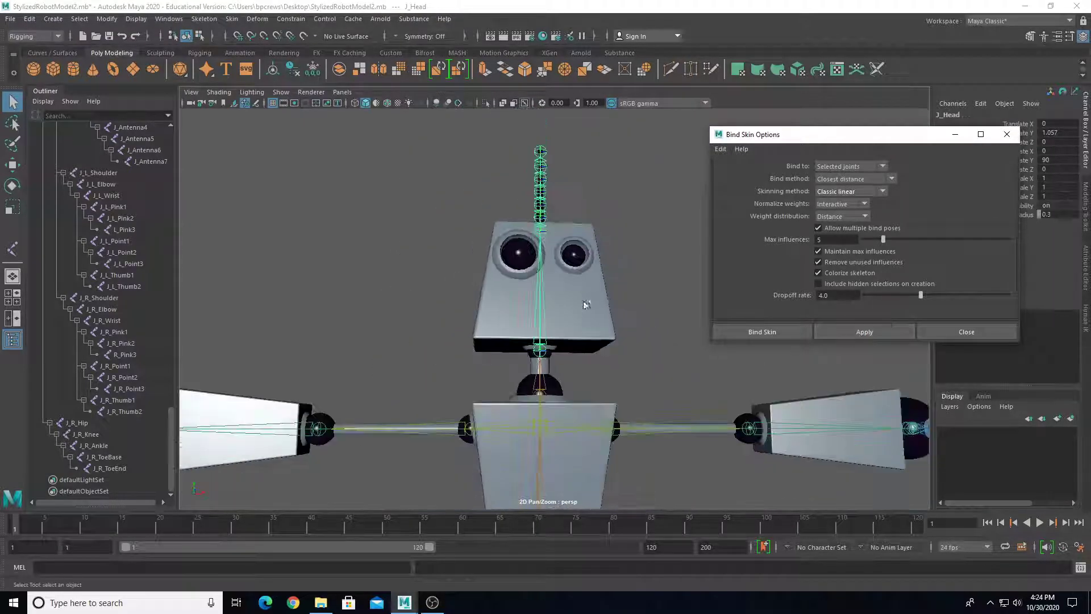
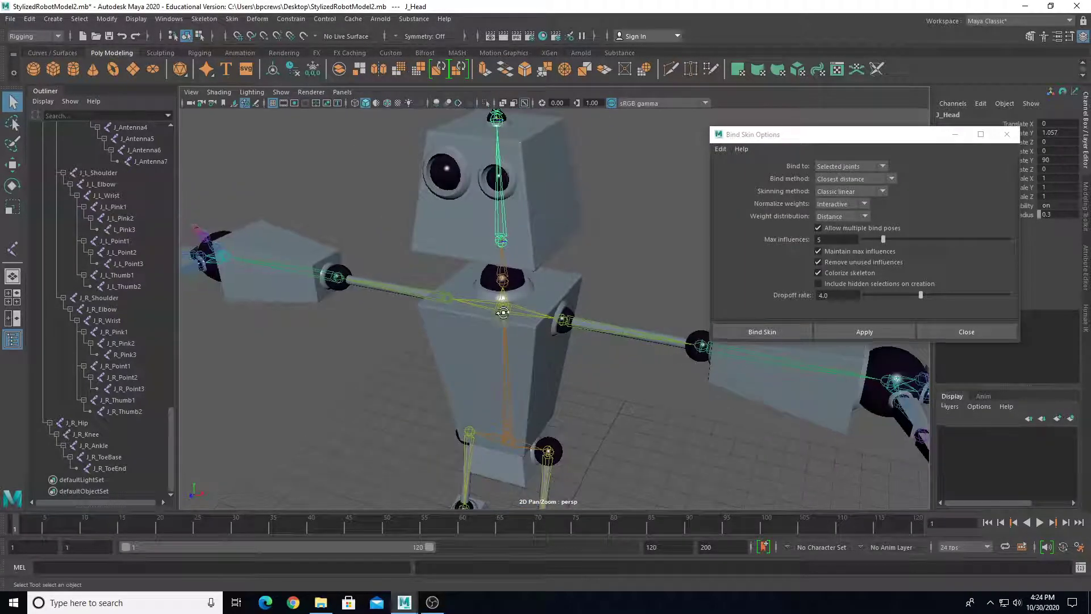
{"action": "key", "text": "e"}
{"action": "left_click_drag", "start_coordinate": [527, 239], "coordinate": [523, 261]}
{"action": "key", "text": "ctrl+z"}
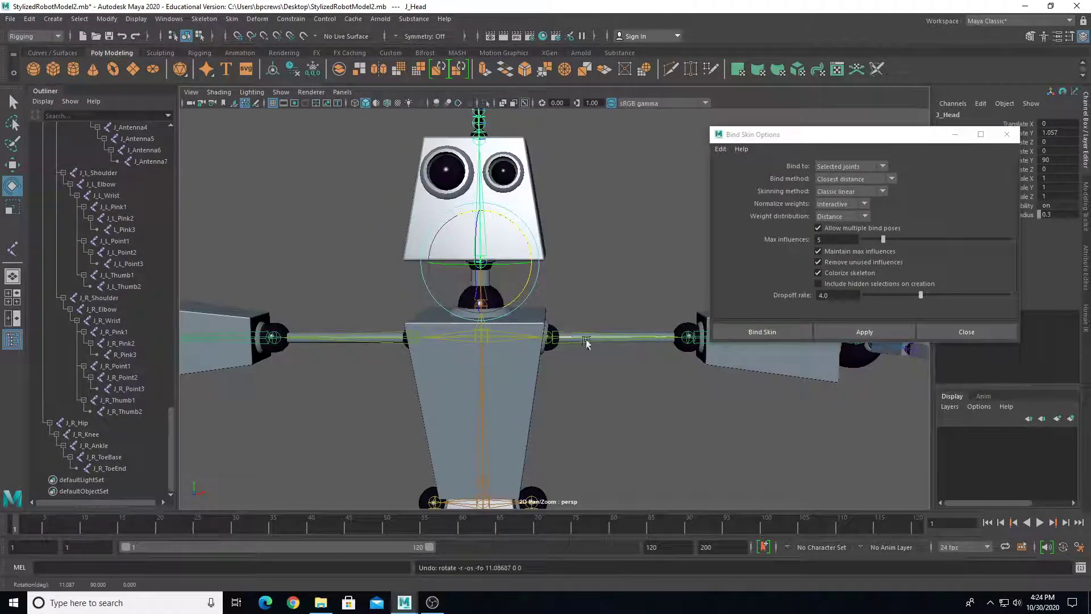
Step: Select L_UpperArm, the left elbow ball and L_ShoulderBall together with the J_L_Shoulder joint and bind them
{"action": "scroll", "coordinate": [585, 372], "scroll_direction": "up", "scroll_amount": 5}
{"action": "left_click_drag", "start_coordinate": [557, 376], "coordinate": [550, 316], "text": "alt"}
{"action": "middle_click_drag", "start_coordinate": [550, 316], "coordinate": [390, 377], "text": "alt"}
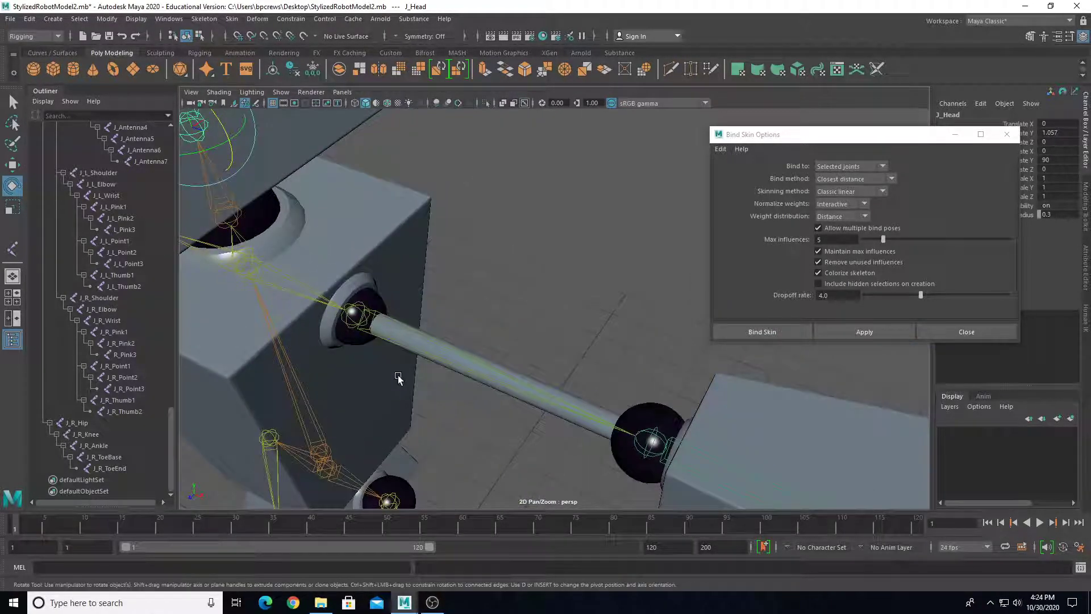
{"action": "left_click_drag", "start_coordinate": [390, 377], "coordinate": [423, 358], "text": "alt"}
{"action": "left_click", "coordinate": [619, 402]}
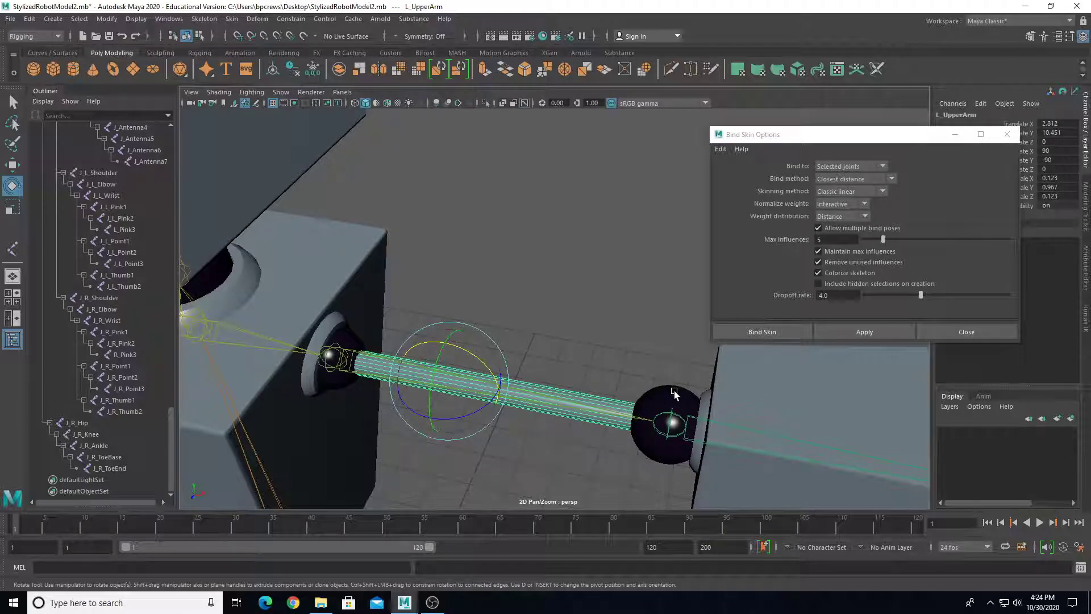
{"action": "left_click", "coordinate": [676, 389]}
{"action": "left_click", "coordinate": [345, 340]}
{"action": "left_click_drag", "start_coordinate": [345, 340], "coordinate": [454, 278], "text": "alt"}
{"action": "key", "text": "q"}
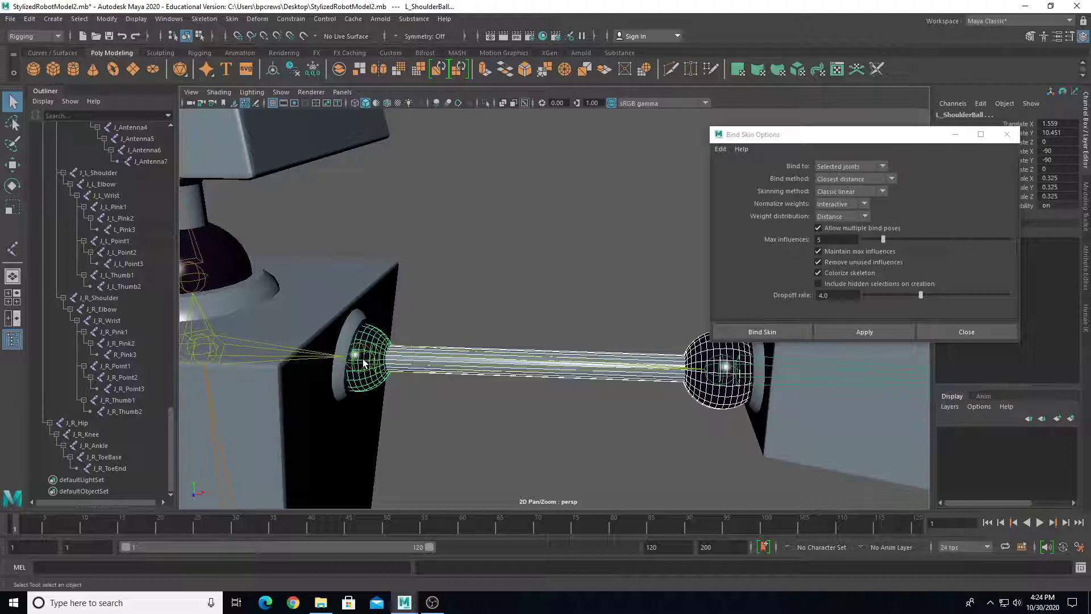
{"action": "left_click", "coordinate": [364, 362]}
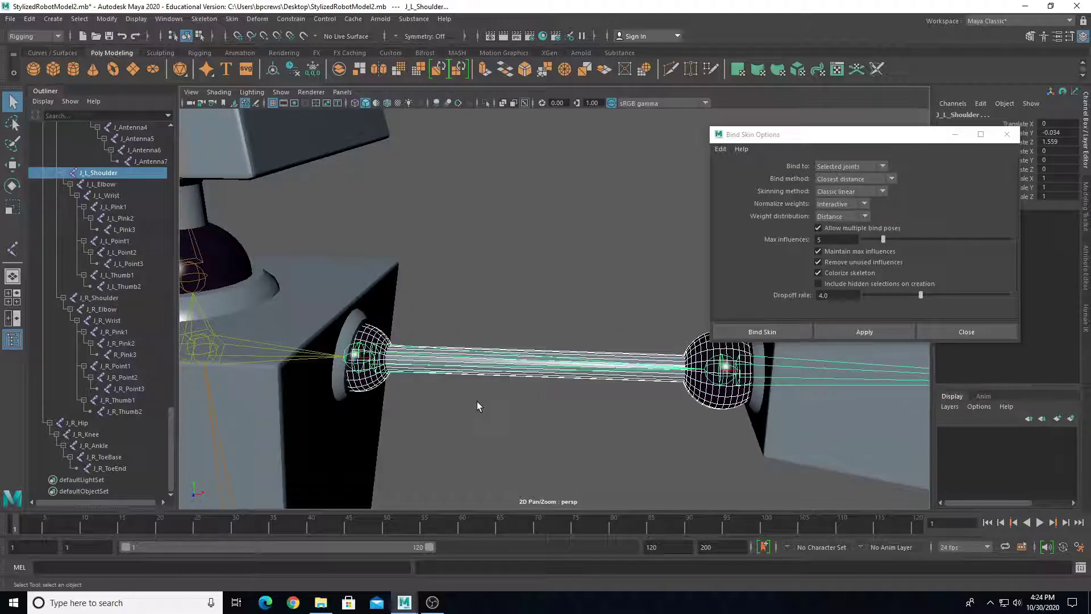
{"action": "left_click", "coordinate": [864, 332]}
Step: Select L_Forearm, the left elbow ball holder and LWristBallHolder together with the J_L_Elbow joint and bind them
{"action": "left_click_drag", "start_coordinate": [790, 362], "coordinate": [432, 390], "text": "alt"}
{"action": "left_click", "coordinate": [495, 335]}
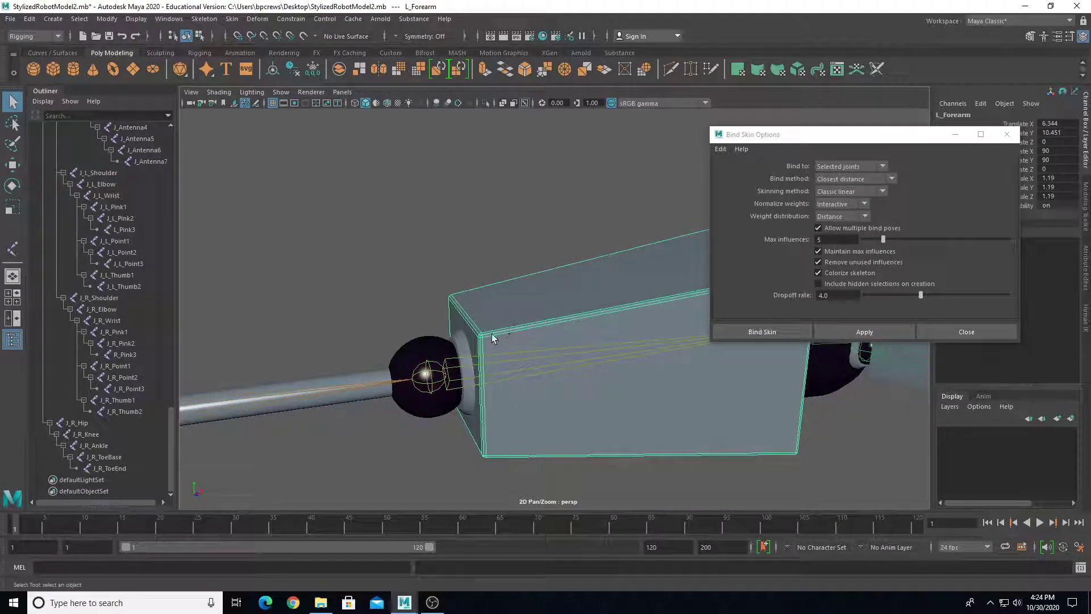
{"action": "left_click", "coordinate": [475, 368], "text": "shift"}
{"action": "left_click_drag", "start_coordinate": [554, 358], "coordinate": [480, 358], "text": "alt"}
{"action": "left_click", "coordinate": [604, 323], "text": "shift"}
{"action": "left_click_drag", "start_coordinate": [386, 349], "coordinate": [406, 374], "text": "alt"}
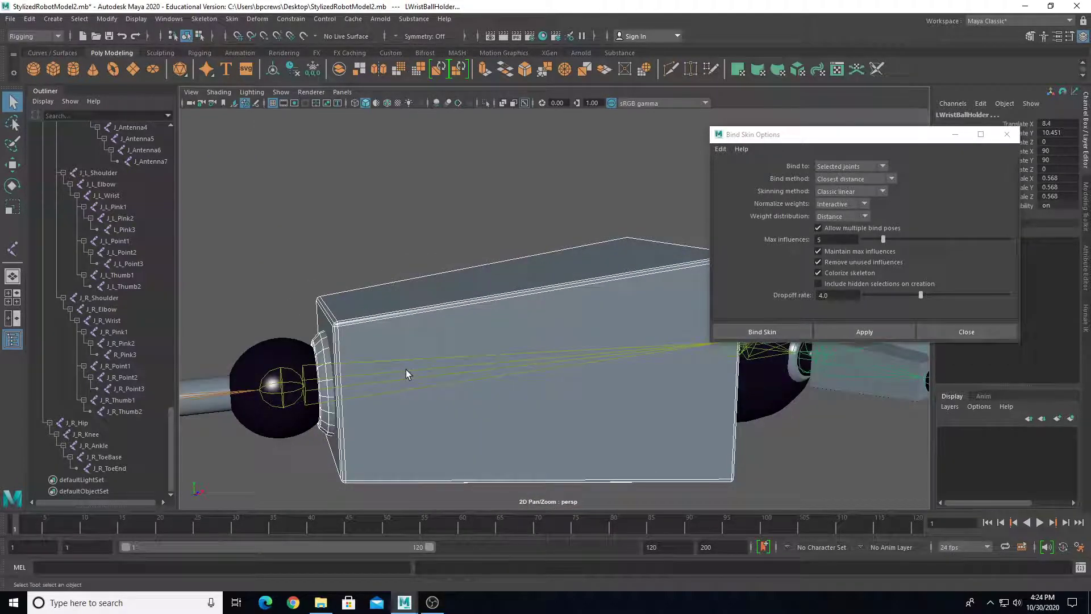
{"action": "left_click", "coordinate": [406, 374]}
{"action": "left_click", "coordinate": [880, 334]}
Step: Try rotating the J_L_Shoulder and J_L_Elbow joints to test the left arm bindings, undo the rotations and clear the selection
{"action": "scroll", "coordinate": [278, 418], "scroll_direction": "down", "scroll_amount": 5}
{"action": "middle_click_drag", "start_coordinate": [278, 418], "coordinate": [389, 395], "text": "alt"}
{"action": "left_click", "coordinate": [415, 338]}
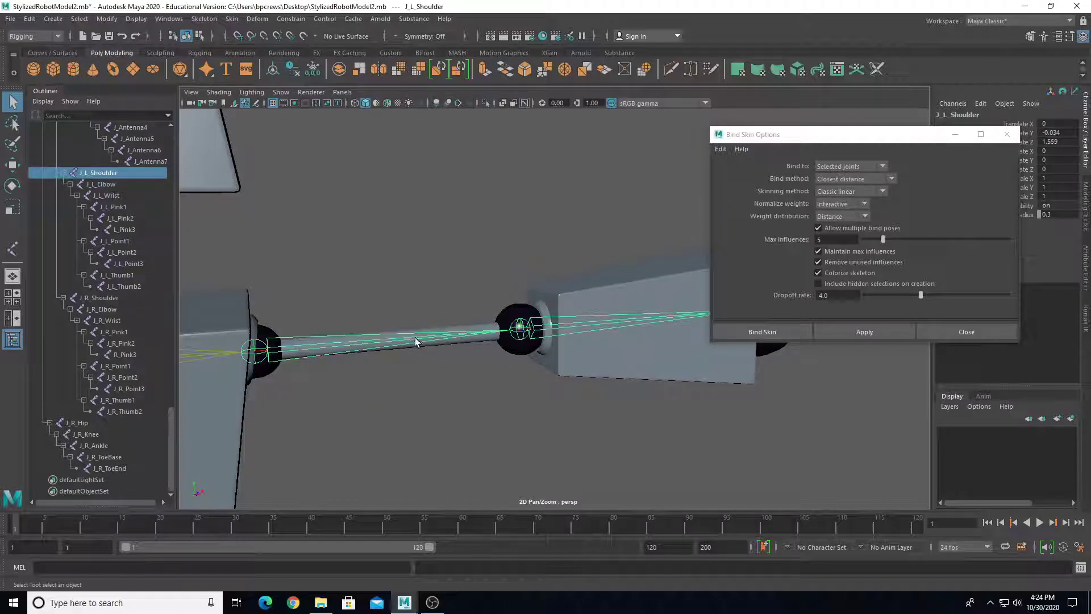
{"action": "scroll", "coordinate": [418, 339], "scroll_direction": "down", "scroll_amount": 4}
{"action": "key", "text": "e"}
{"action": "left_click_drag", "start_coordinate": [407, 343], "coordinate": [538, 363]}
{"action": "key", "text": "ctrl+z"}
{"action": "left_click", "coordinate": [534, 323]}
{"action": "key", "text": "ctrl+z"}
{"action": "middle_click_drag", "start_coordinate": [633, 331], "coordinate": [452, 324], "text": "alt"}
{"action": "left_click", "coordinate": [481, 258]}
Step: Select L_WristBall and the left pinky, pointer and thumb ball holders together with the J_L_Wrist joint and bind them
{"action": "left_click_drag", "start_coordinate": [500, 259], "coordinate": [434, 331], "text": "alt"}
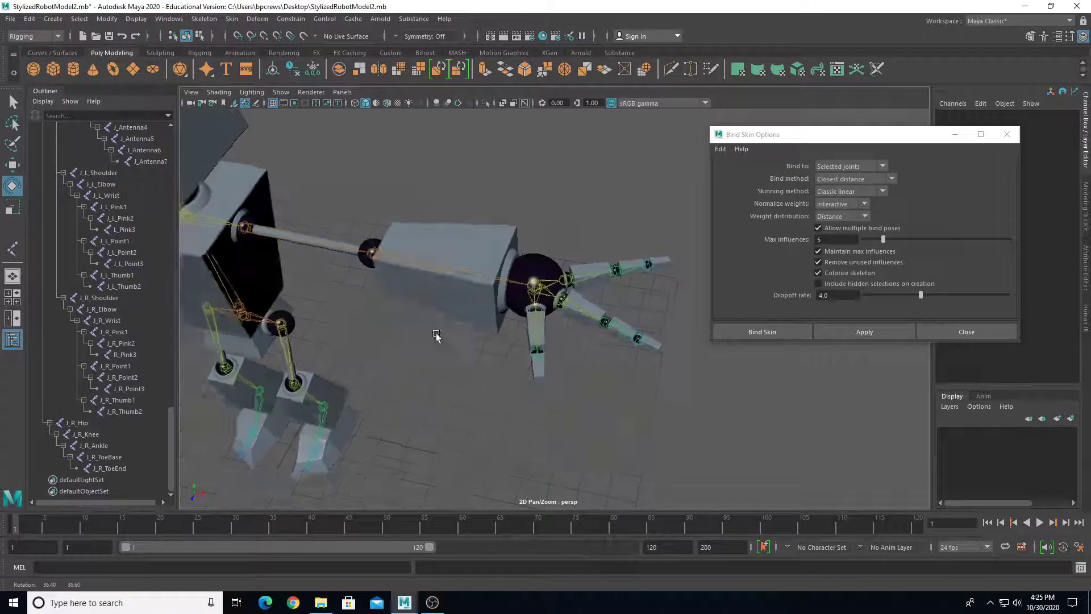
{"action": "scroll", "coordinate": [438, 335], "scroll_direction": "up", "scroll_amount": 6}
{"action": "left_click", "coordinate": [458, 291]}
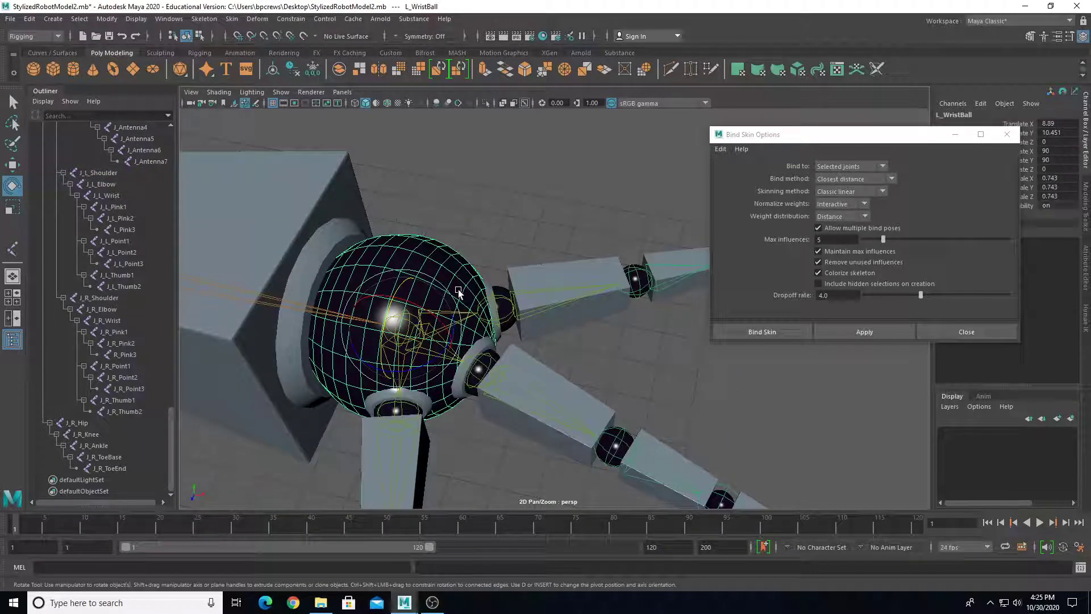
{"action": "key", "text": "q"}
{"action": "left_click", "coordinate": [490, 291]}
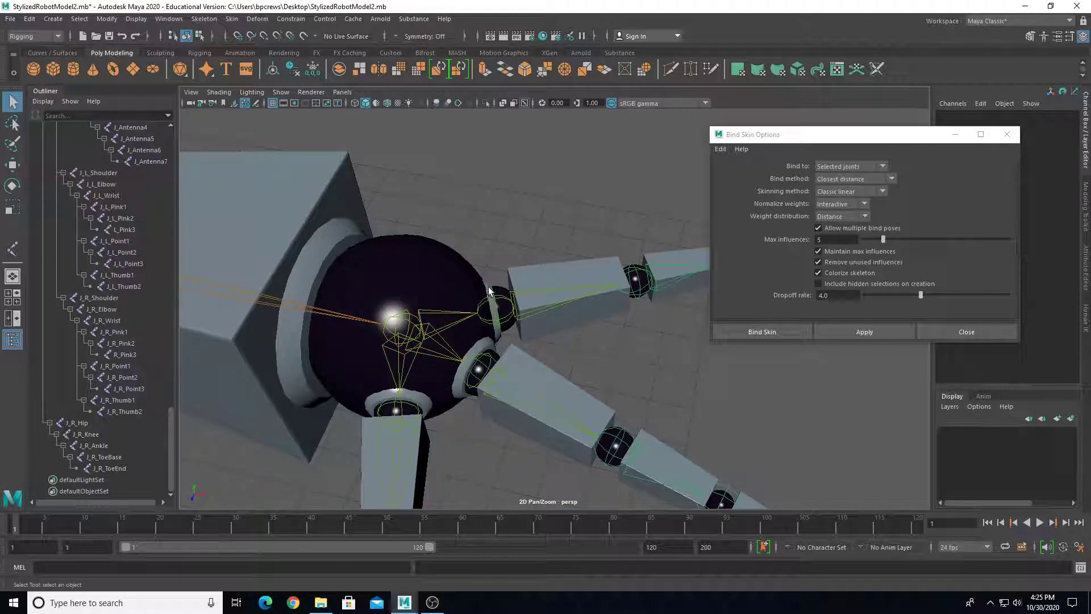
{"action": "left_click", "coordinate": [455, 279], "text": "shift"}
{"action": "left_click", "coordinate": [484, 341], "text": "shift"}
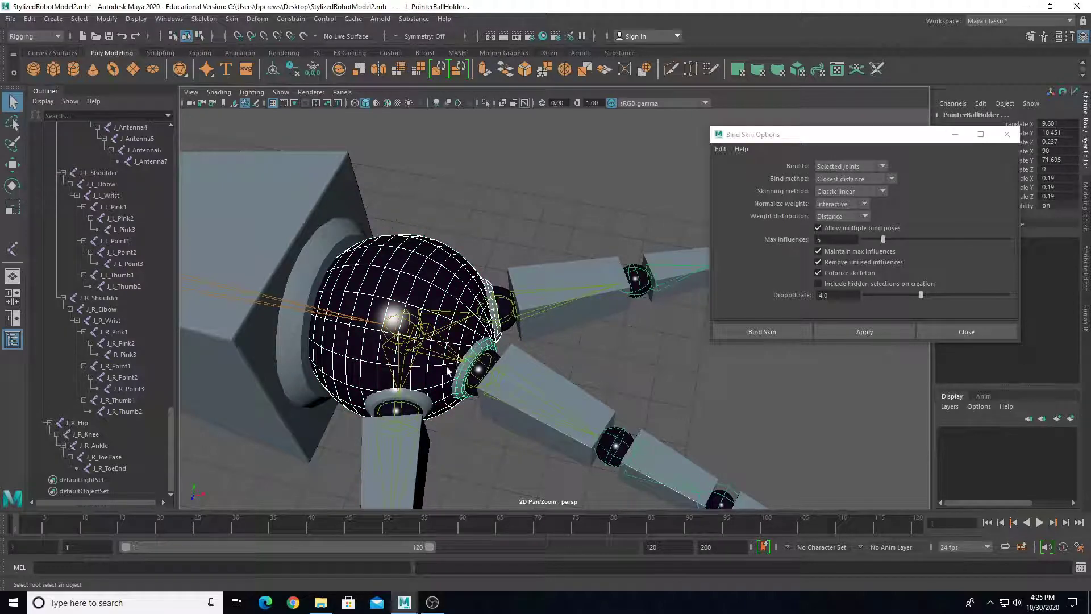
{"action": "left_click", "coordinate": [418, 396], "text": "shift"}
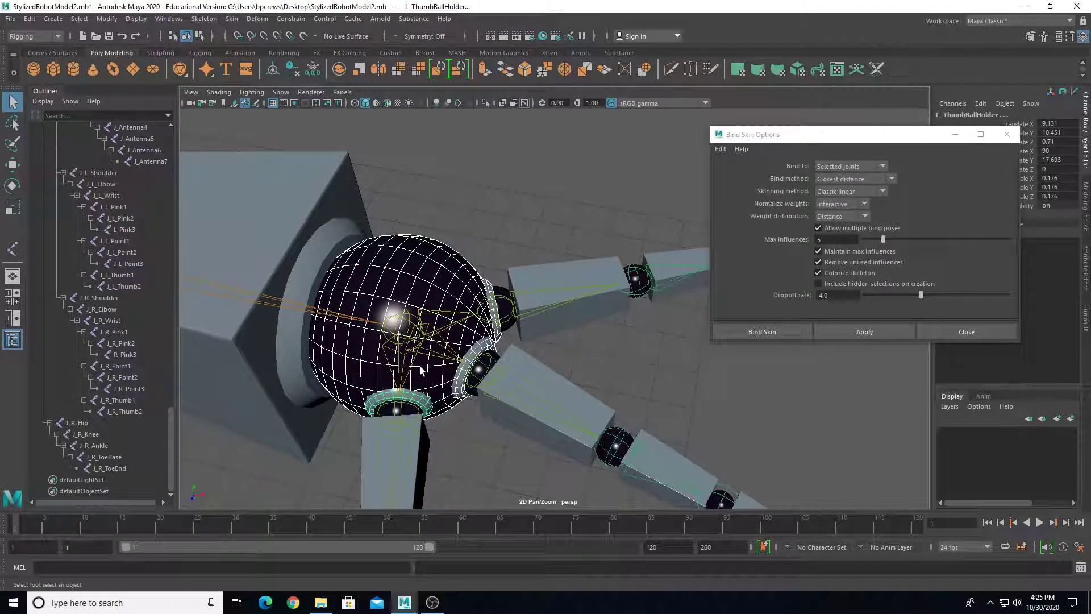
{"action": "left_click", "coordinate": [409, 323], "text": "shift"}
{"action": "left_click", "coordinate": [845, 330]}
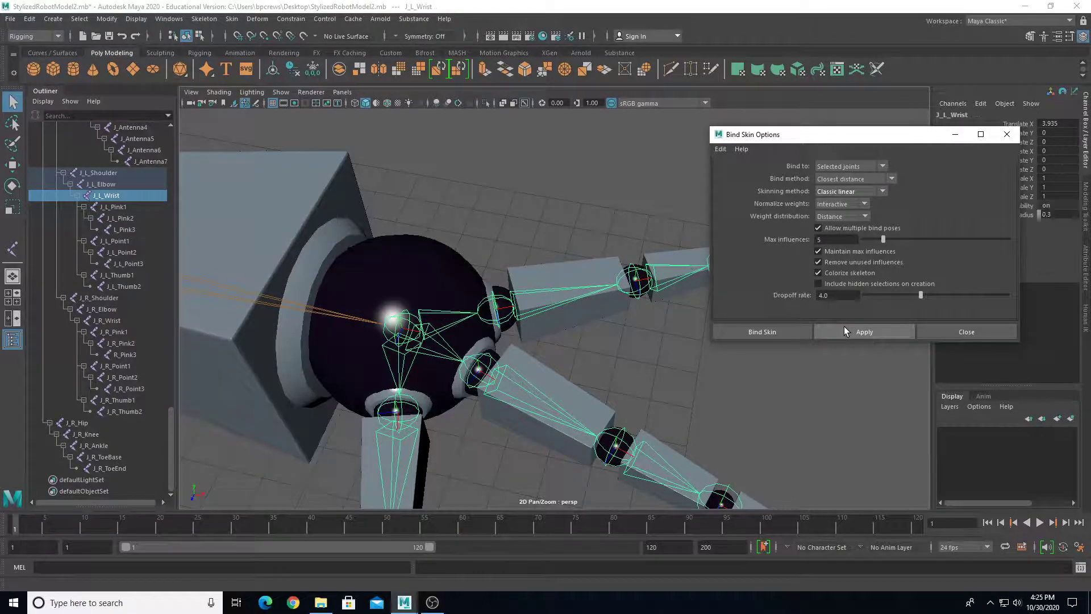
Step: Select L_Pinky1 and the ball at the pinky's base together with the J_L_Pink1 joint and bind them
{"action": "scroll", "coordinate": [550, 283], "scroll_direction": "up", "scroll_amount": 4}
{"action": "left_click", "coordinate": [565, 251]}
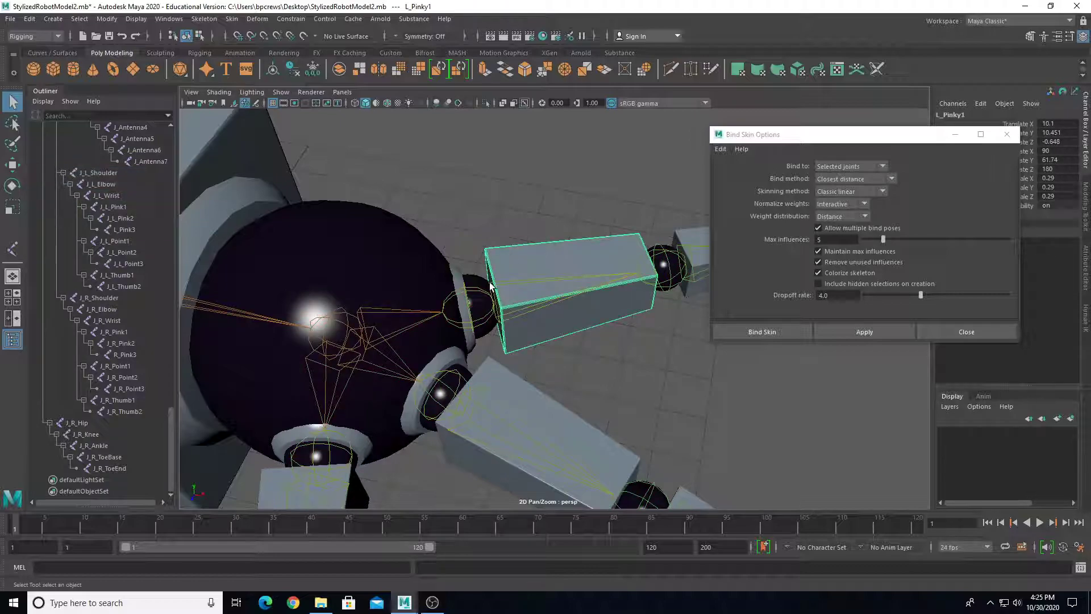
{"action": "left_click", "coordinate": [477, 281], "text": "shift"}
{"action": "left_click", "coordinate": [489, 296], "text": "shift"}
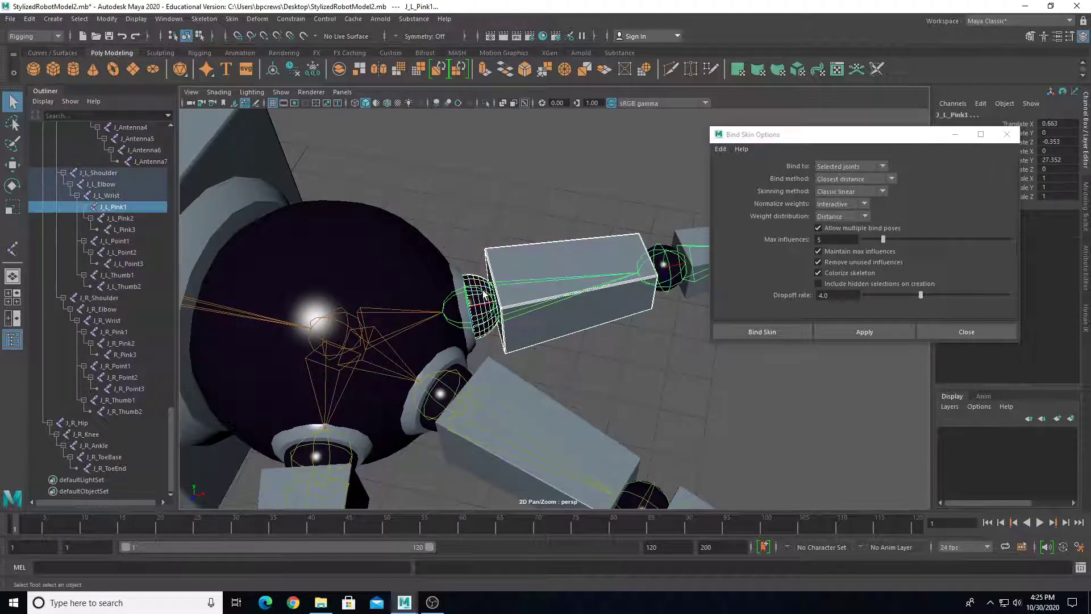
{"action": "left_click", "coordinate": [887, 335]}
Step: Select the left pinky's second segment and its ball together with the J_L_Pink2 joint and bind them
{"action": "middle_click_drag", "start_coordinate": [595, 282], "coordinate": [477, 317], "text": "alt"}
{"action": "left_click_drag", "start_coordinate": [478, 316], "coordinate": [505, 321], "text": "alt"}
{"action": "middle_click_drag", "start_coordinate": [505, 321], "coordinate": [471, 341], "text": "alt"}
{"action": "right_click_drag", "start_coordinate": [471, 341], "coordinate": [496, 335], "text": "alt"}
{"action": "left_click_drag", "start_coordinate": [495, 334], "coordinate": [473, 285], "text": "alt"}
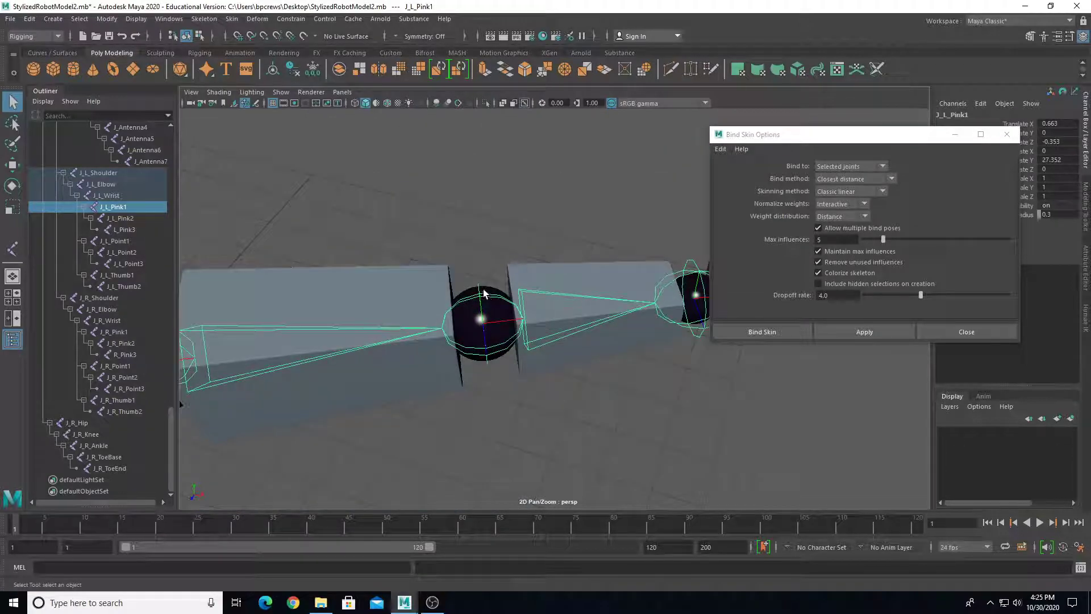
{"action": "left_click", "coordinate": [515, 278]}
{"action": "left_click", "coordinate": [486, 291], "text": "shift"}
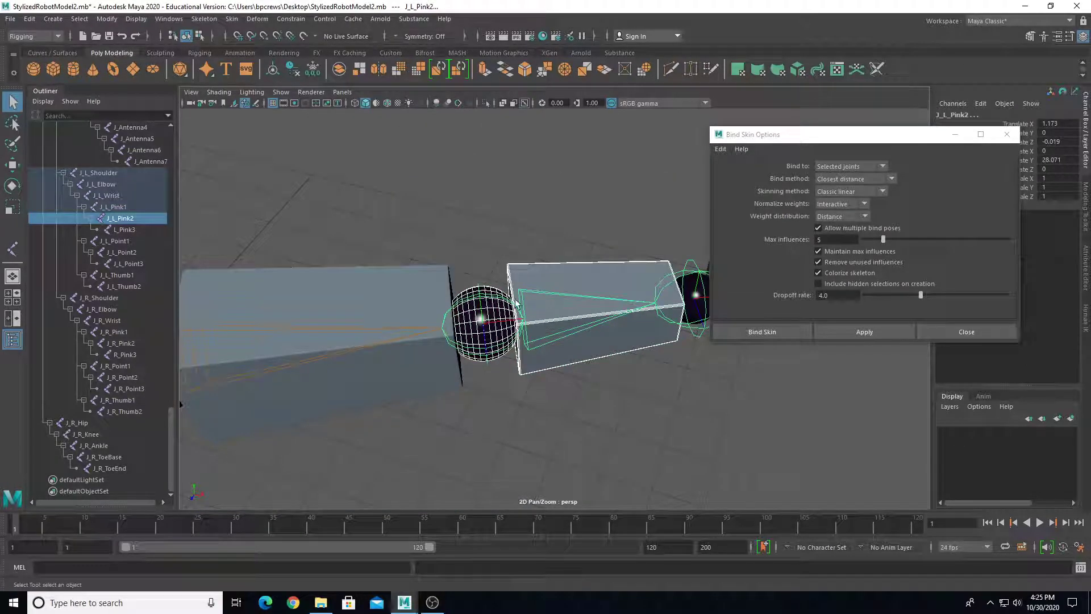
{"action": "left_click", "coordinate": [823, 335]}
Step: Select L_PinkyBall3 and the left pinky's tip segment together with the L_Pink3 joint and bind them
{"action": "middle_click_drag", "start_coordinate": [554, 297], "coordinate": [410, 310], "text": "alt"}
{"action": "right_click_drag", "start_coordinate": [410, 309], "coordinate": [492, 313], "text": "alt"}
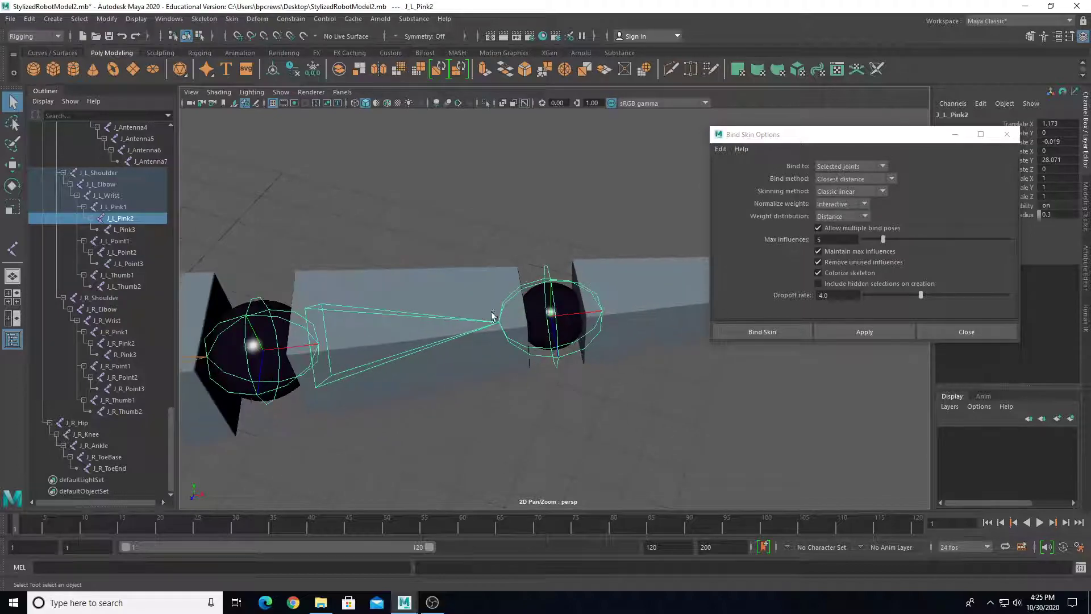
{"action": "left_click", "coordinate": [532, 293]}
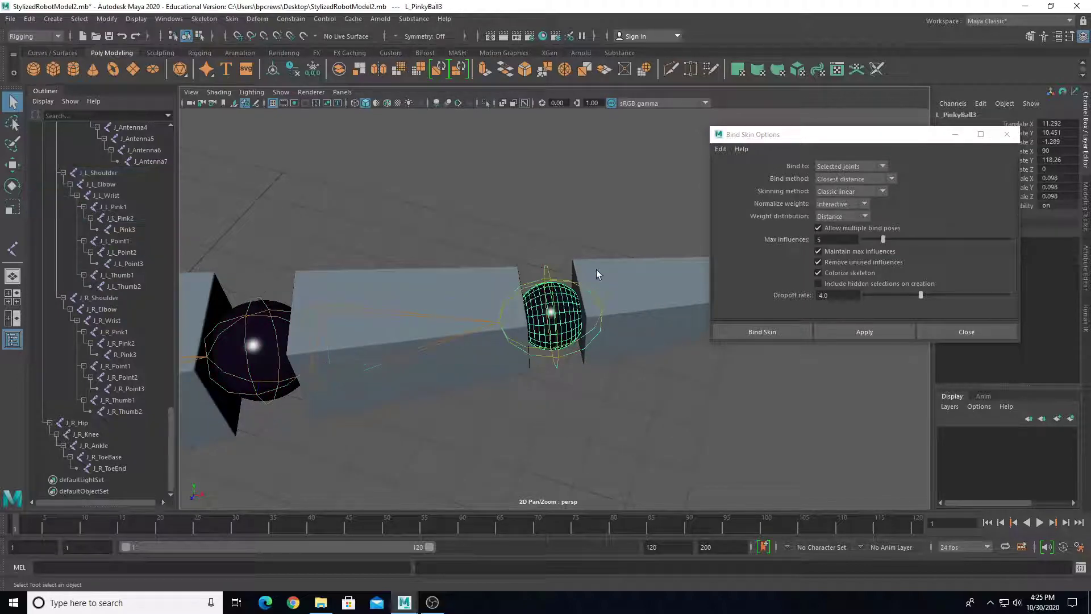
{"action": "left_click", "coordinate": [547, 274]}
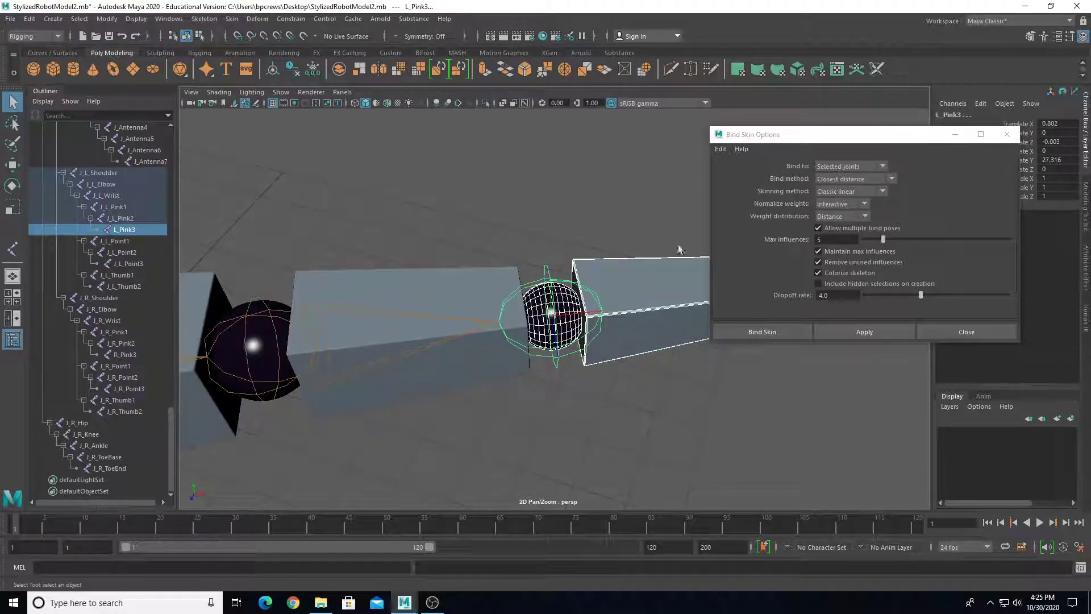
{"action": "left_click", "coordinate": [879, 334]}
Step: Select L_Pointer1 and the ball at the pointer finger's base together with the J_L_Point1 joint and bind them
{"action": "scroll", "coordinate": [584, 380], "scroll_direction": "down", "scroll_amount": 6}
{"action": "middle_click_drag", "start_coordinate": [372, 372], "coordinate": [445, 307], "text": "alt"}
{"action": "scroll", "coordinate": [445, 307], "scroll_direction": "down", "scroll_amount": 4}
{"action": "left_click_drag", "start_coordinate": [444, 306], "coordinate": [485, 336], "text": "alt"}
{"action": "scroll", "coordinate": [484, 318], "scroll_direction": "up", "scroll_amount": 4}
{"action": "middle_click_drag", "start_coordinate": [485, 313], "coordinate": [569, 138], "text": "alt"}
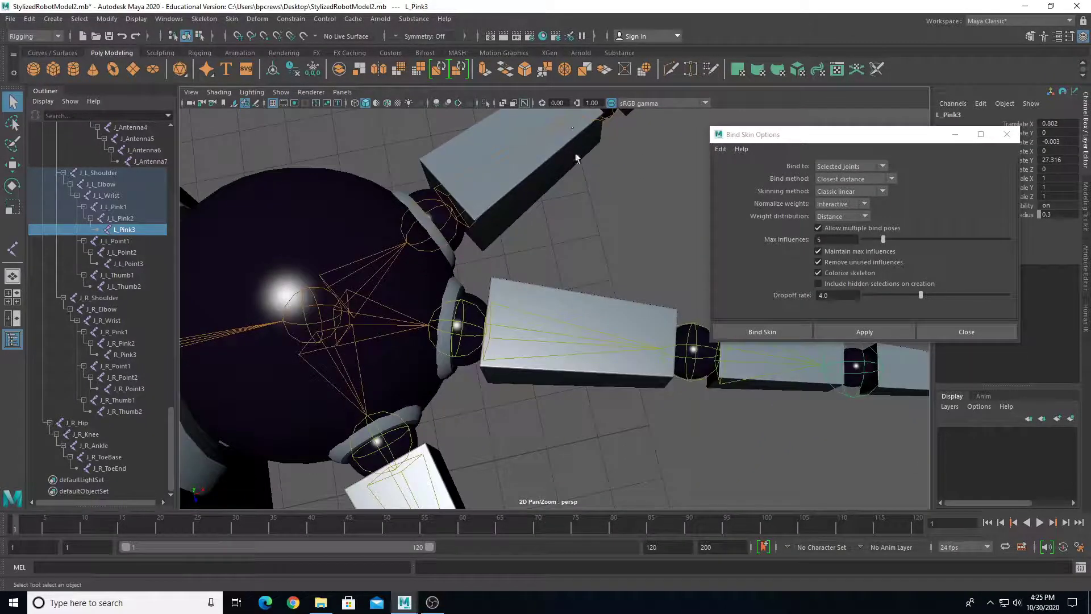
{"action": "left_click", "coordinate": [573, 305]}
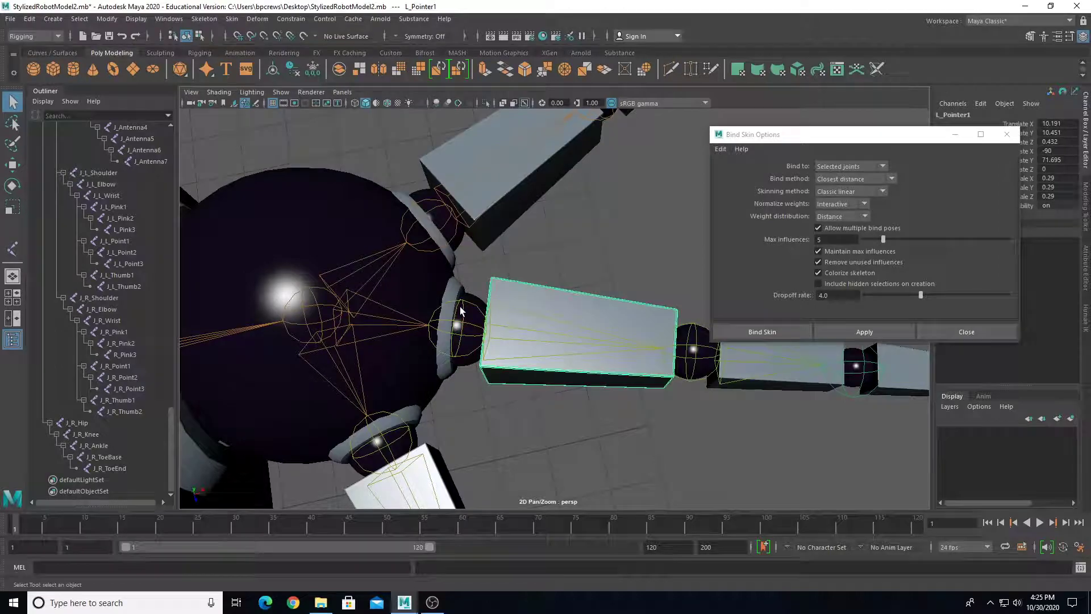
{"action": "left_click", "coordinate": [466, 301]}
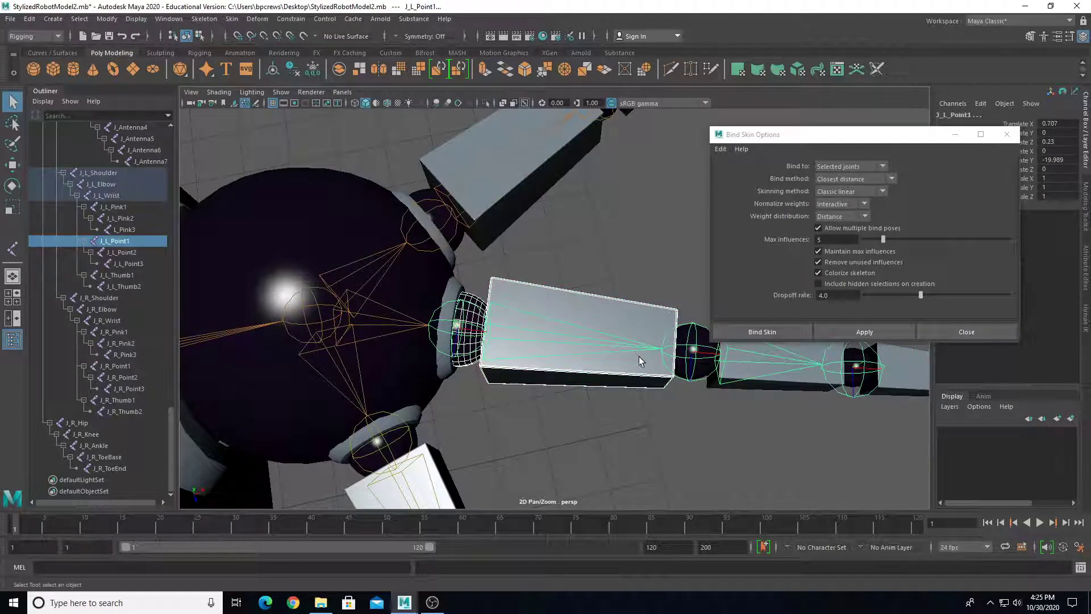
{"action": "left_click", "coordinate": [857, 329]}
Step: Select the left pointer finger's second segment and its ball together with the J_L_Point2 joint and bind them
{"action": "left_click_drag", "start_coordinate": [682, 347], "coordinate": [642, 307], "text": "alt"}
{"action": "middle_click_drag", "start_coordinate": [642, 307], "coordinate": [541, 278], "text": "alt"}
{"action": "scroll", "coordinate": [538, 245], "scroll_direction": "up", "scroll_amount": 4}
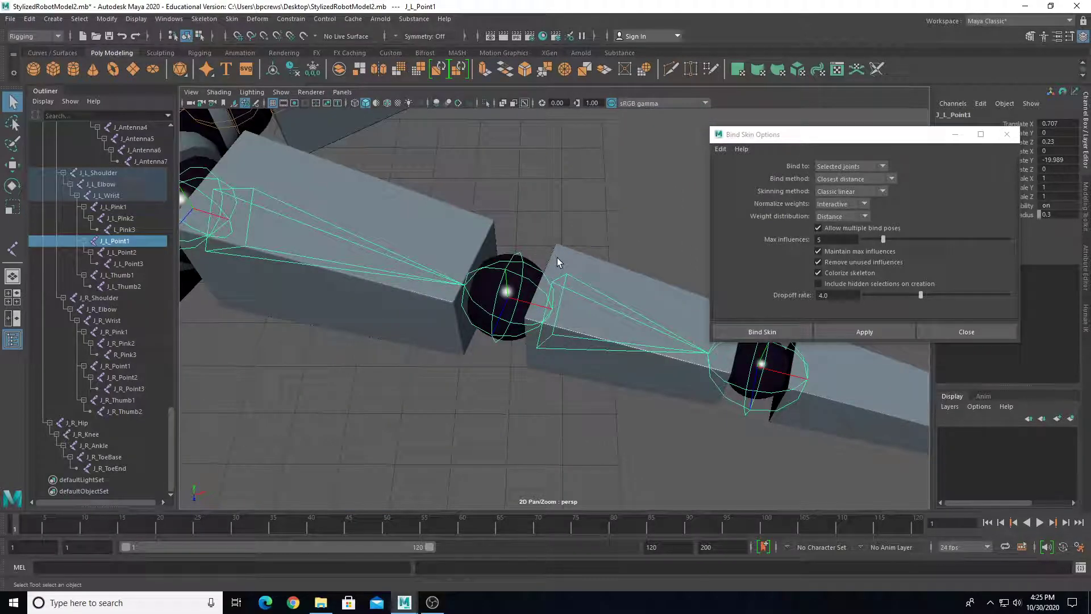
{"action": "left_click", "coordinate": [557, 258]}
{"action": "left_click", "coordinate": [526, 262], "text": "shift"}
{"action": "left_click", "coordinate": [564, 276], "text": "shift"}
{"action": "left_click", "coordinate": [840, 329]}
Step: Select the left pointer finger's tip segment and its ball together with the J_L_Point3 joint and bind them
{"action": "middle_click_drag", "start_coordinate": [679, 372], "coordinate": [539, 361], "text": "alt"}
{"action": "left_click", "coordinate": [577, 346]}
{"action": "left_click", "coordinate": [738, 354], "text": "shift"}
{"action": "left_click", "coordinate": [627, 330], "text": "shift"}
{"action": "left_click", "coordinate": [835, 331]}
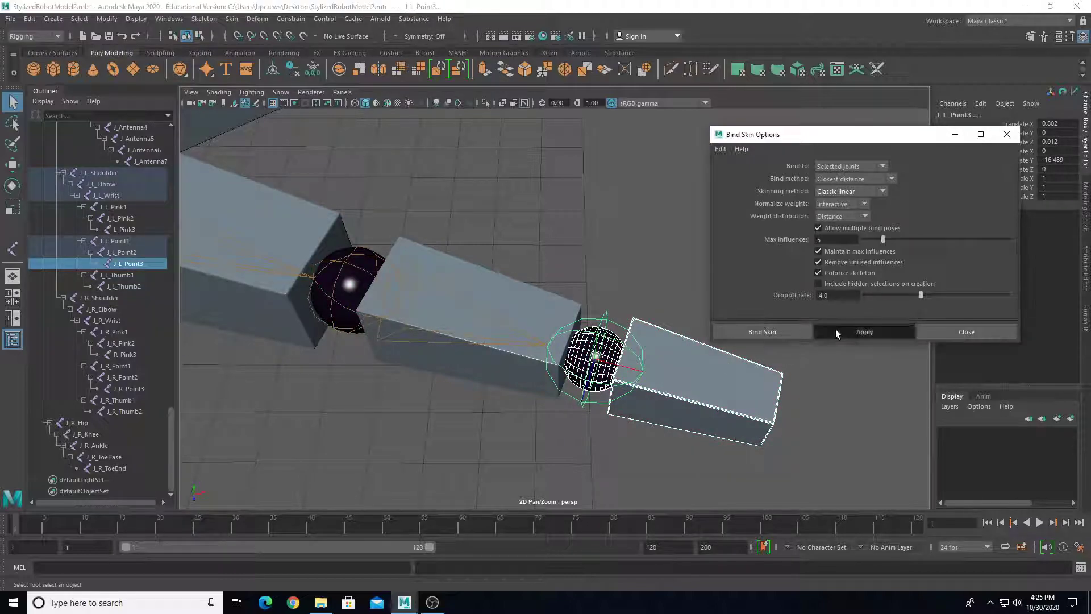
Step: Select L_ThumbBall and L_Thumb1 together with the J_L_Thumb1 joint and bind them
{"action": "scroll", "coordinate": [424, 369], "scroll_direction": "down", "scroll_amount": 3}
{"action": "middle_click_drag", "start_coordinate": [421, 369], "coordinate": [653, 272], "text": "alt"}
{"action": "left_click_drag", "start_coordinate": [375, 318], "coordinate": [463, 364], "text": "alt"}
{"action": "left_click", "coordinate": [461, 377]}
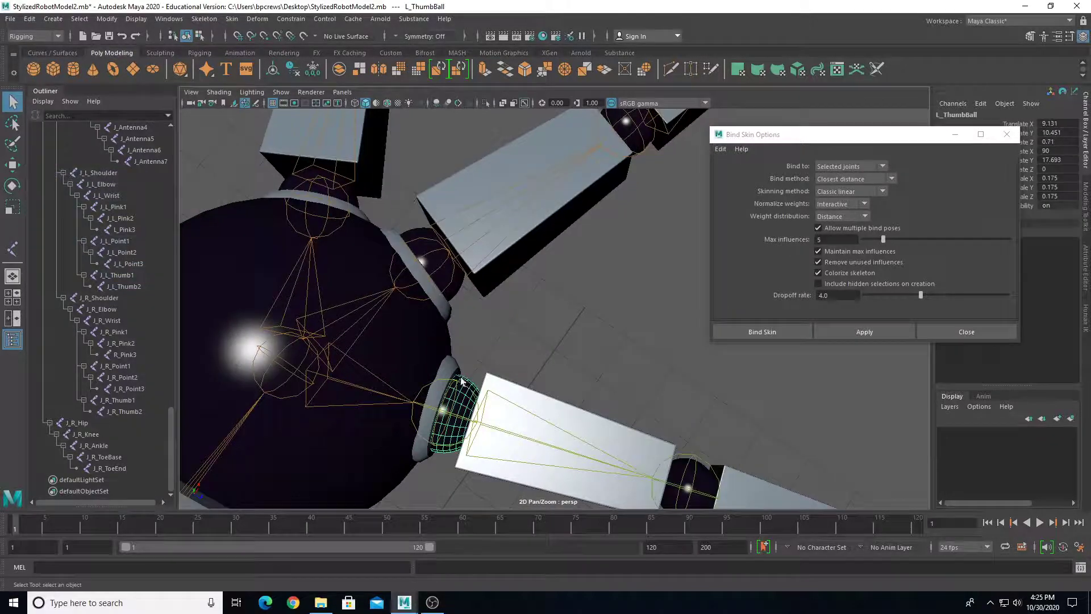
{"action": "left_click", "coordinate": [508, 393], "text": "shift"}
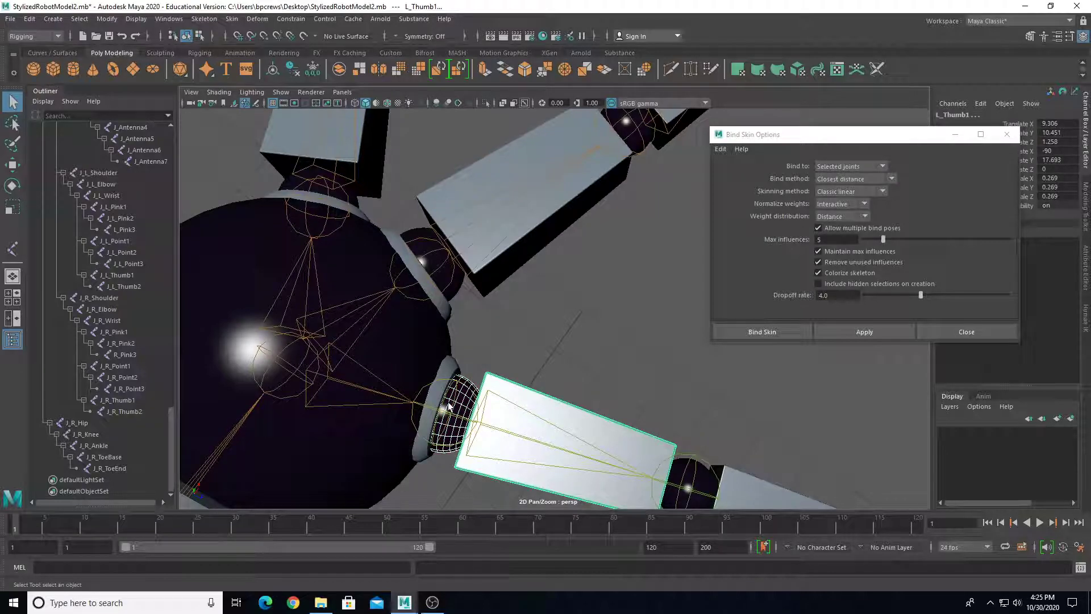
{"action": "left_click", "coordinate": [466, 398]}
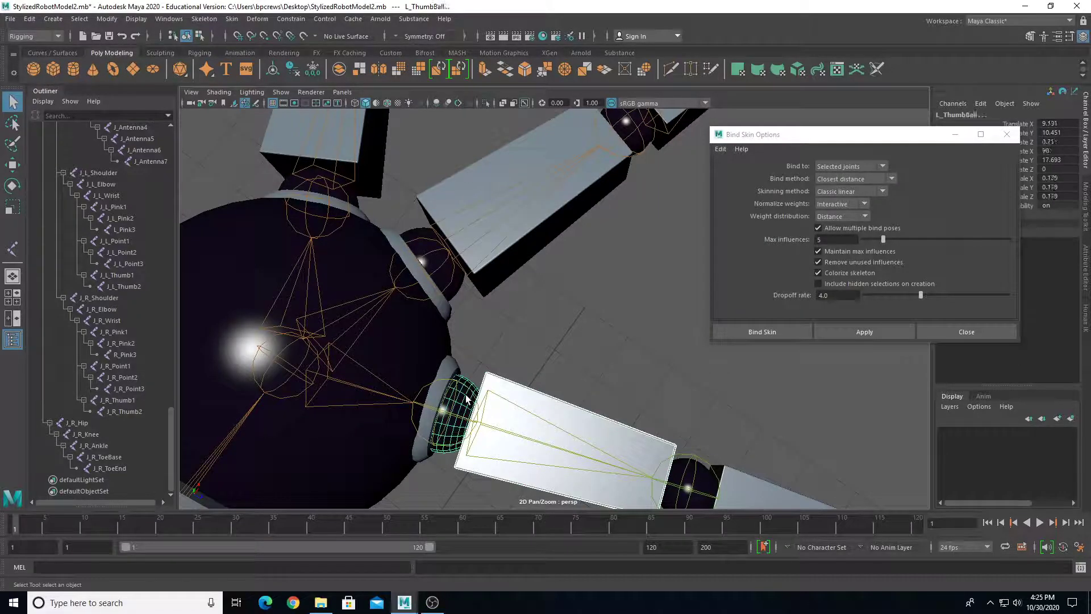
{"action": "left_click", "coordinate": [453, 404]}
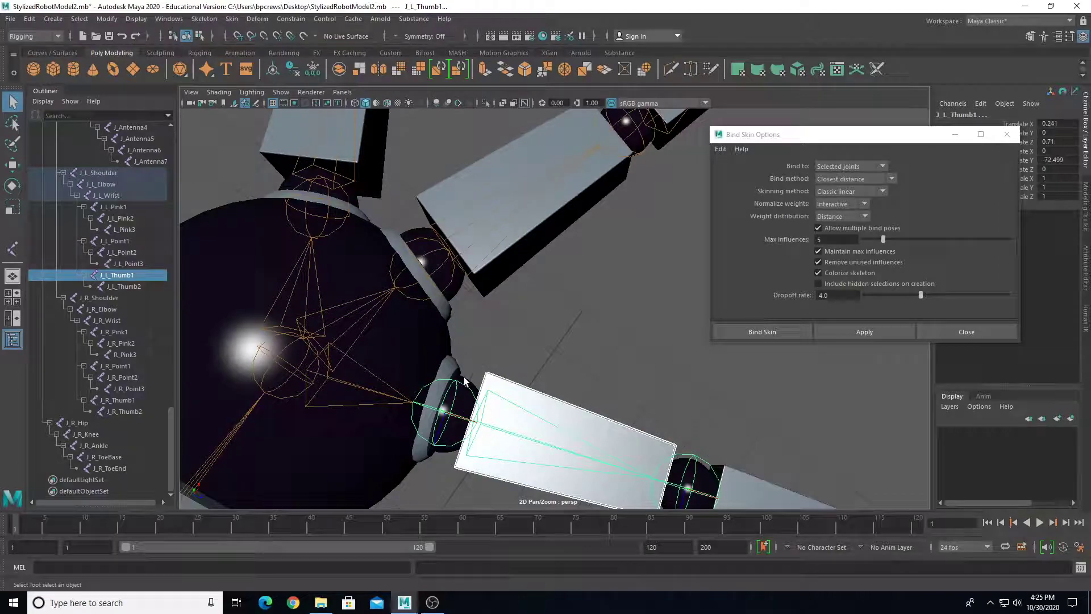
{"action": "left_click", "coordinate": [859, 333]}
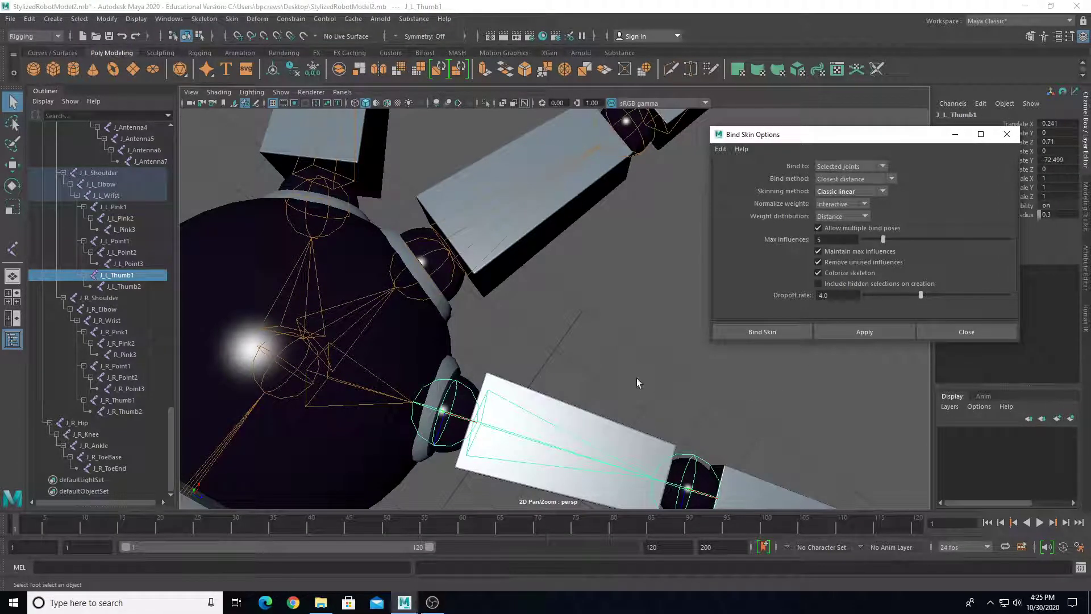
Step: Select L_ThumbBall2 and the left thumb's tip segment together with the J_L_Thumb2 joint and bind them
{"action": "middle_click_drag", "start_coordinate": [652, 384], "coordinate": [496, 266], "text": "alt"}
{"action": "left_click", "coordinate": [552, 306]}
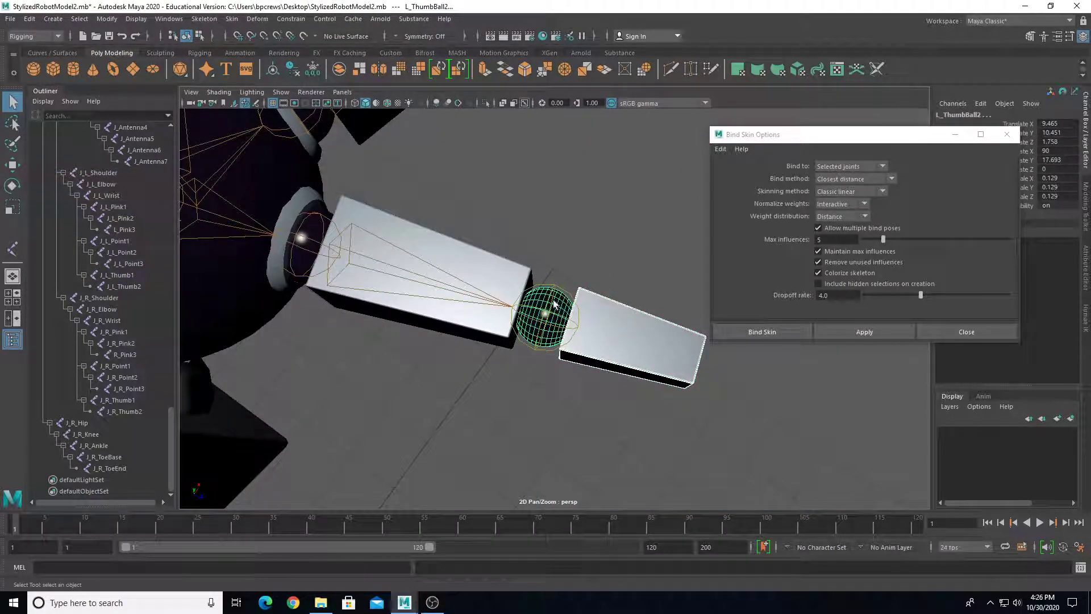
{"action": "left_click", "coordinate": [561, 292]}
{"action": "left_click", "coordinate": [865, 331]}
Step: Try rotating the J_L_Shoulder, J_L_Elbow and J_L_Point1 joints to test the left arm and hand bindings, and undo the rotations
{"action": "scroll", "coordinate": [468, 309], "scroll_direction": "down", "scroll_amount": 6}
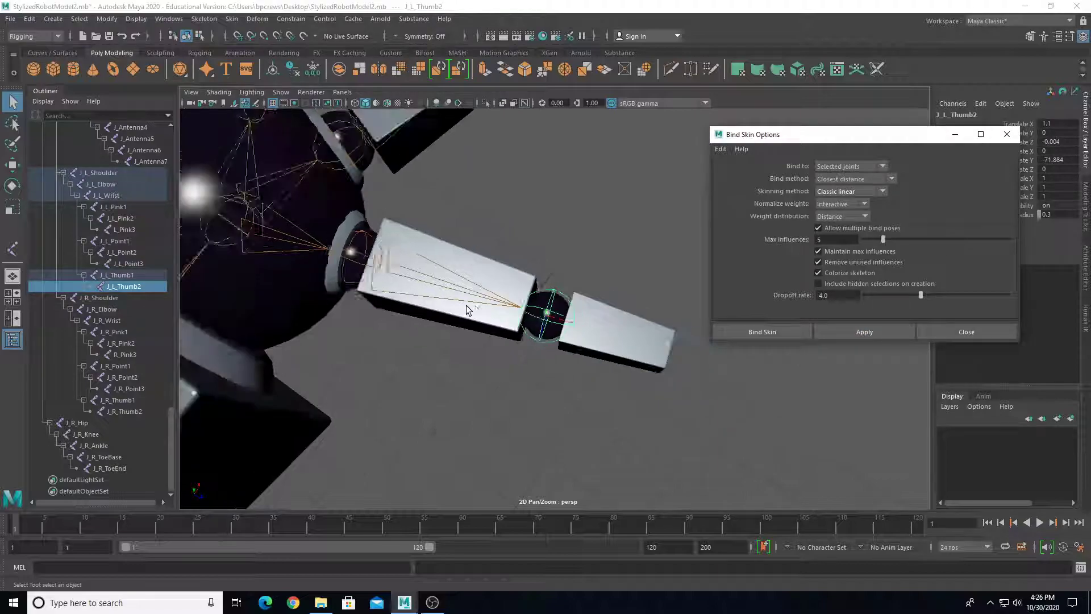
{"action": "middle_click_drag", "start_coordinate": [468, 318], "coordinate": [531, 339], "text": "alt"}
{"action": "left_click_drag", "start_coordinate": [530, 338], "coordinate": [449, 309], "text": "alt"}
{"action": "middle_click_drag", "start_coordinate": [449, 310], "coordinate": [464, 427], "text": "alt"}
{"action": "scroll", "coordinate": [464, 427], "scroll_direction": "down", "scroll_amount": 2}
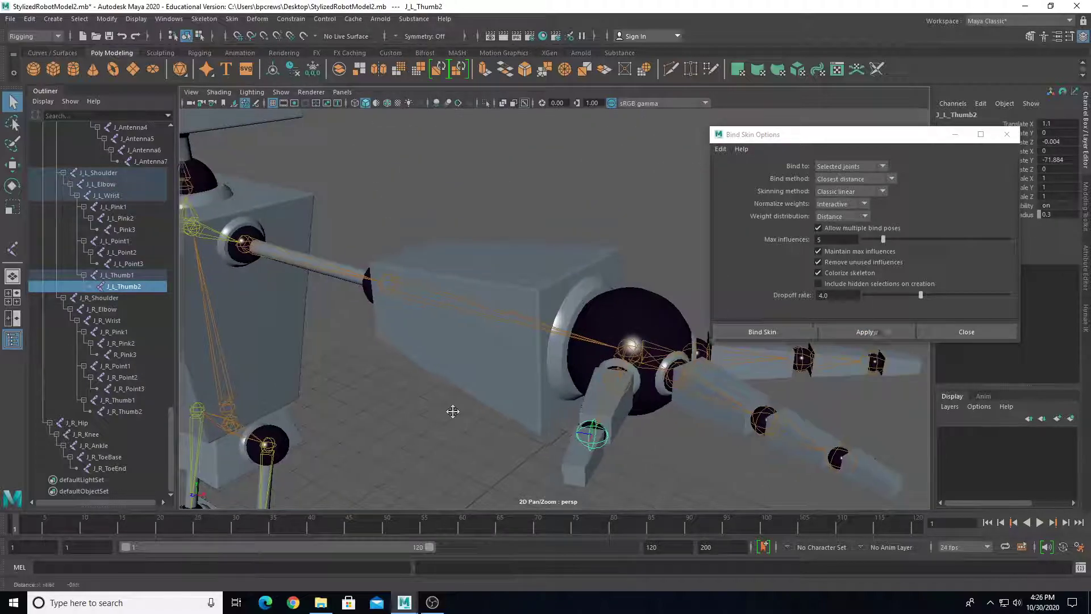
{"action": "left_click_drag", "start_coordinate": [449, 409], "coordinate": [505, 310], "text": "alt"}
{"action": "left_click", "coordinate": [494, 276]}
{"action": "key", "text": "e"}
{"action": "mouse_move", "coordinate": [464, 249]}
{"action": "left_mouse_down"}
{"action": "mouse_move", "coordinate": [485, 299]}
{"action": "mouse_move", "coordinate": [468, 248]}
{"action": "left_mouse_up"}
{"action": "key", "text": "ctrl+z"}
{"action": "left_click", "coordinate": [571, 297]}
{"action": "left_click_drag", "start_coordinate": [545, 297], "coordinate": [526, 317]}
{"action": "key", "text": "ctrl+z"}
{"action": "left_click", "coordinate": [664, 342]}
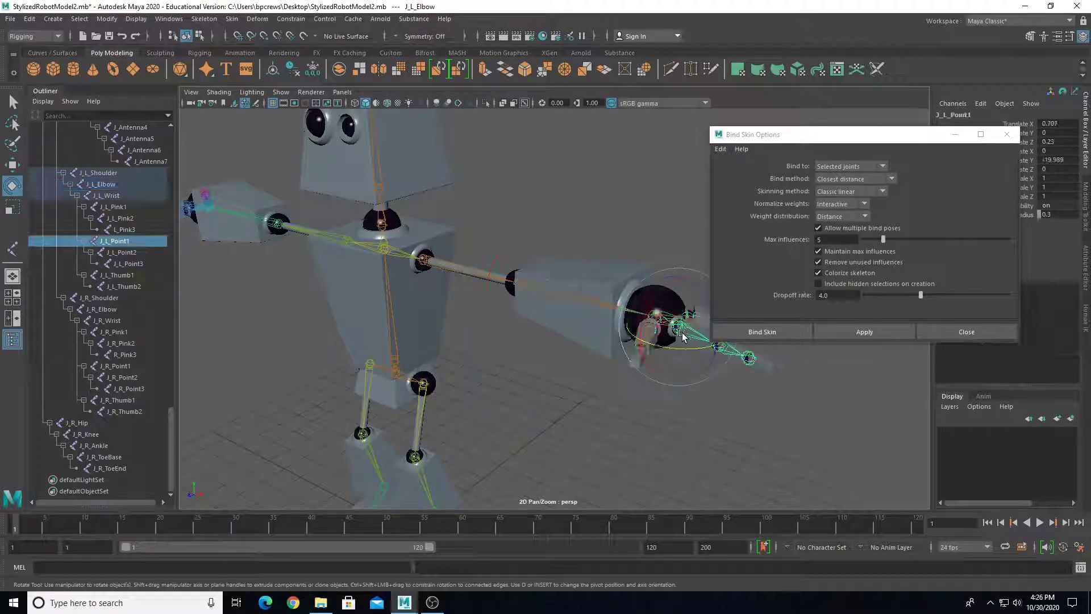
{"action": "key", "text": "f"}
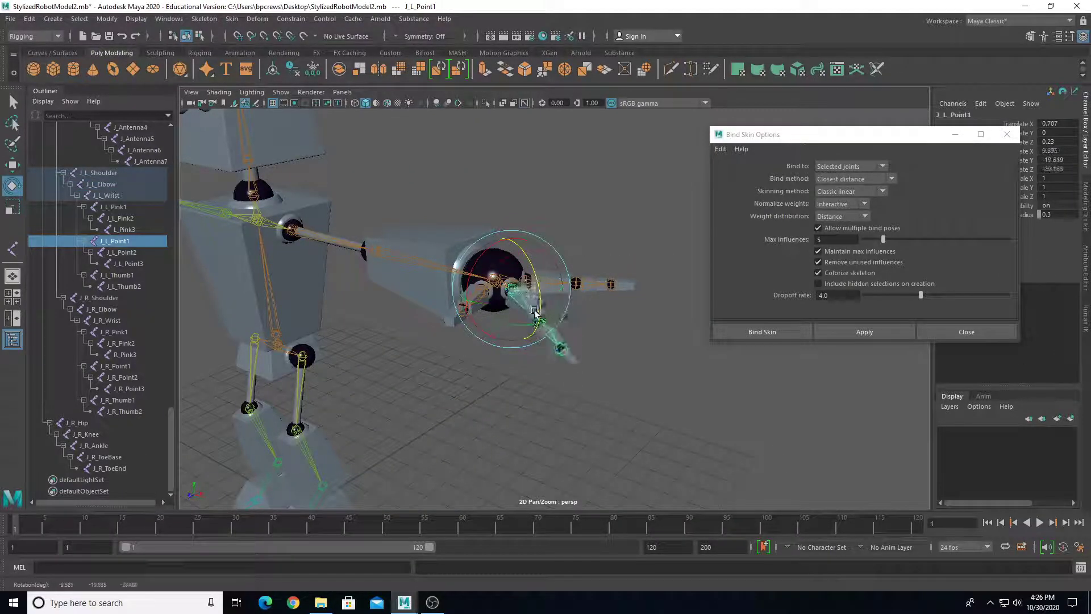
Step: Try moving the J_Pelvis joint to check which hip parts follow it, and undo the move
{"action": "scroll", "coordinate": [390, 345], "scroll_direction": "down", "scroll_amount": 3}
{"action": "scroll", "coordinate": [390, 345], "scroll_direction": "up", "scroll_amount": 4}
{"action": "middle_click_drag", "start_coordinate": [390, 345], "coordinate": [589, 376], "text": "alt"}
{"action": "scroll", "coordinate": [590, 376], "scroll_direction": "up", "scroll_amount": 2}
{"action": "scroll", "coordinate": [478, 372], "scroll_direction": "down", "scroll_amount": 4}
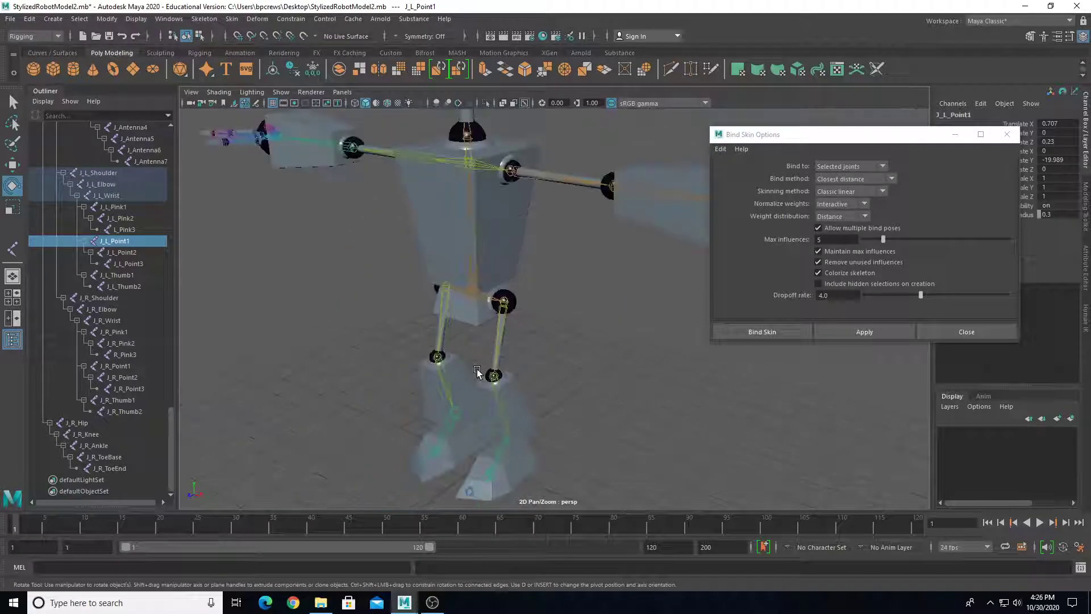
{"action": "scroll", "coordinate": [511, 403], "scroll_direction": "up", "scroll_amount": 3}
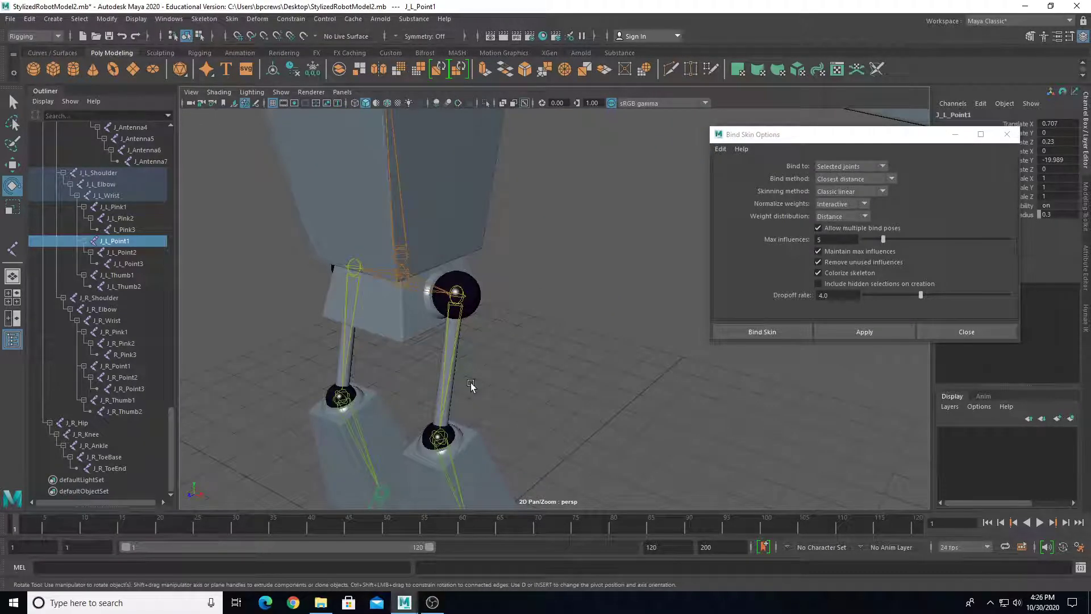
{"action": "middle_click_drag", "start_coordinate": [470, 333], "coordinate": [545, 256], "text": "alt"}
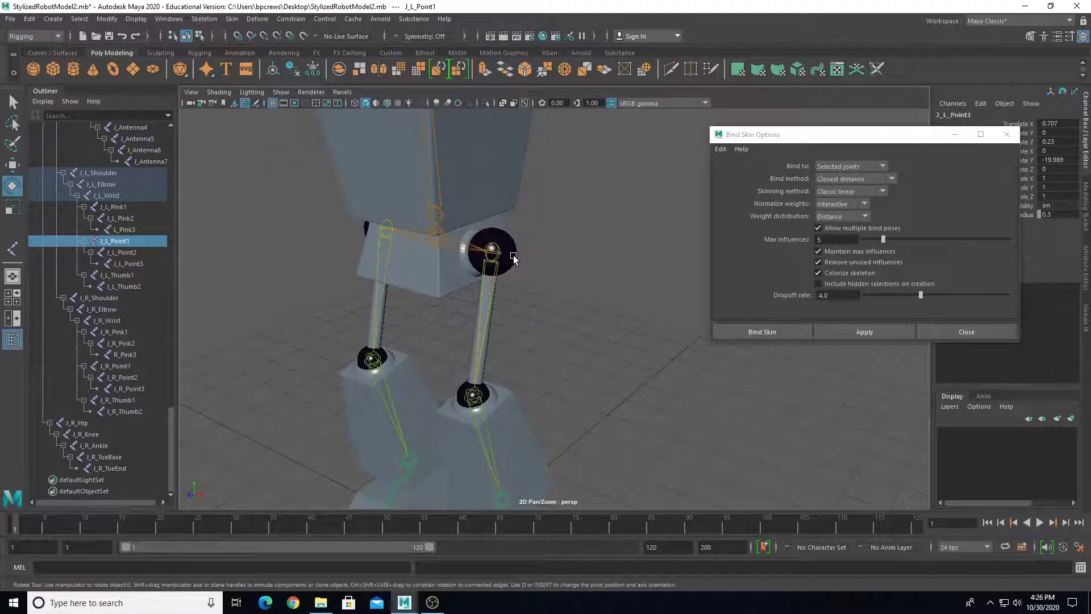
{"action": "left_click", "coordinate": [513, 259]}
{"action": "key", "text": "f"}
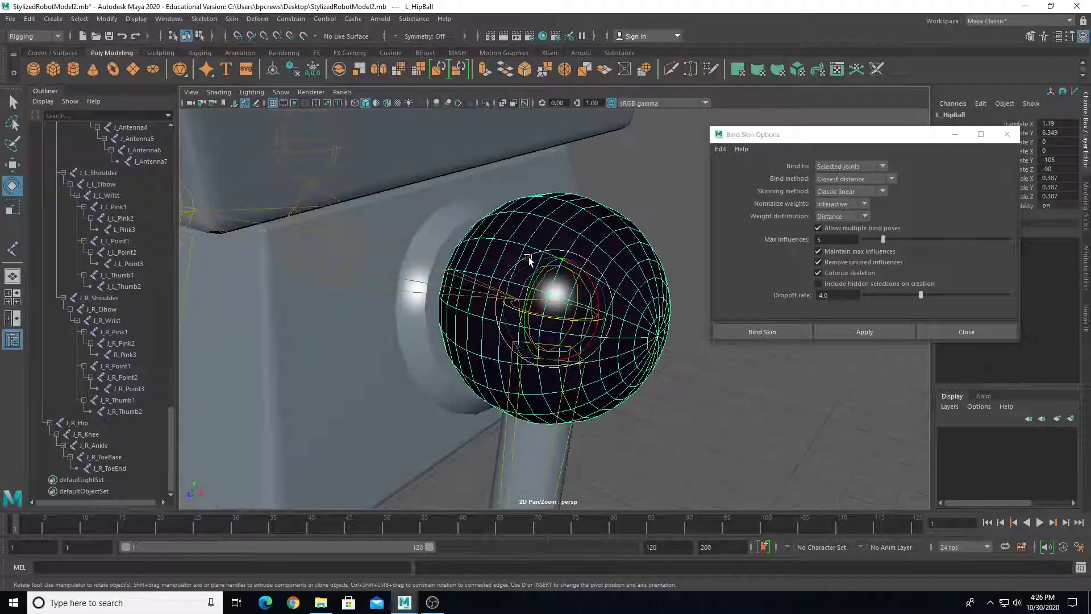
{"action": "scroll", "coordinate": [305, 250], "scroll_direction": "down", "scroll_amount": 5}
{"action": "left_click", "coordinate": [370, 270]}
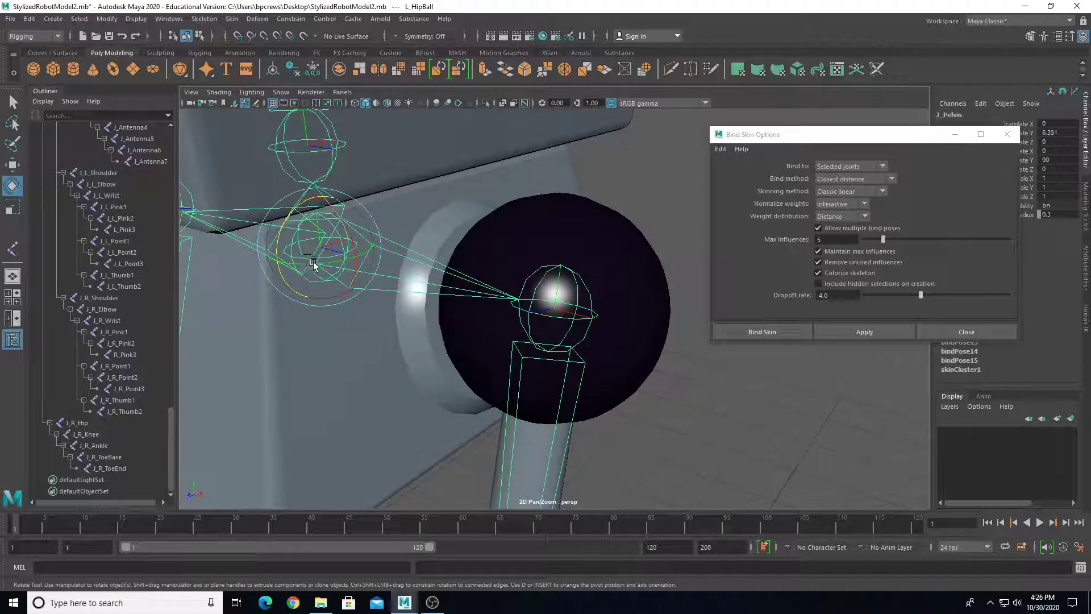
{"action": "key", "text": "w"}
{"action": "left_click_drag", "start_coordinate": [417, 223], "coordinate": [427, 279]}
{"action": "key", "text": "ctrl+z"}
{"action": "left_click_drag", "start_coordinate": [438, 323], "coordinate": [458, 312], "text": "alt"}
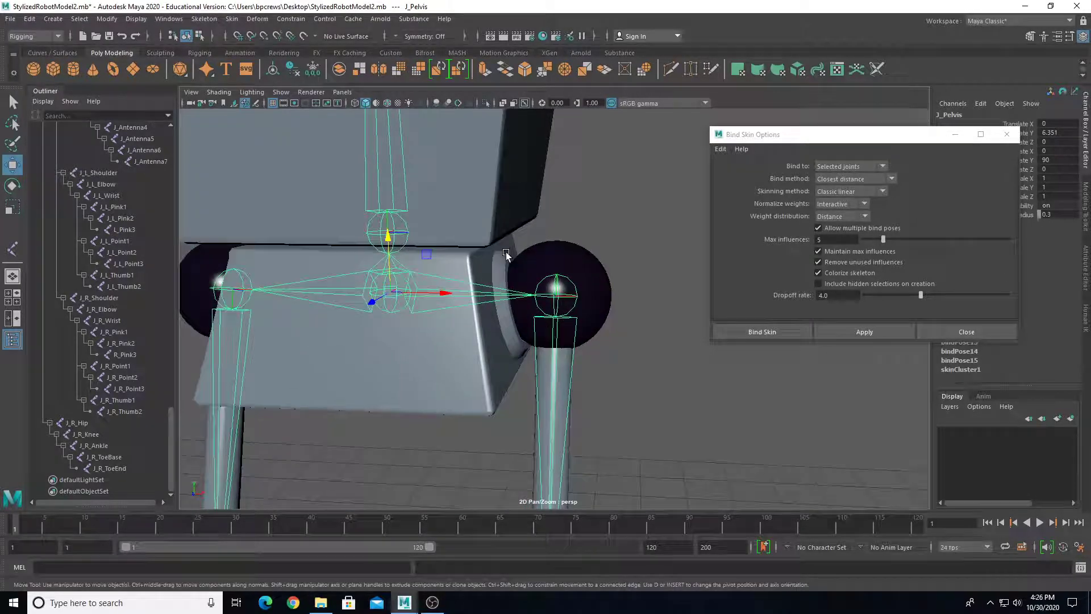
Step: Select L_HipBallHolder together with the J_Pelvis joint and bind them
{"action": "left_click", "coordinate": [505, 251]}
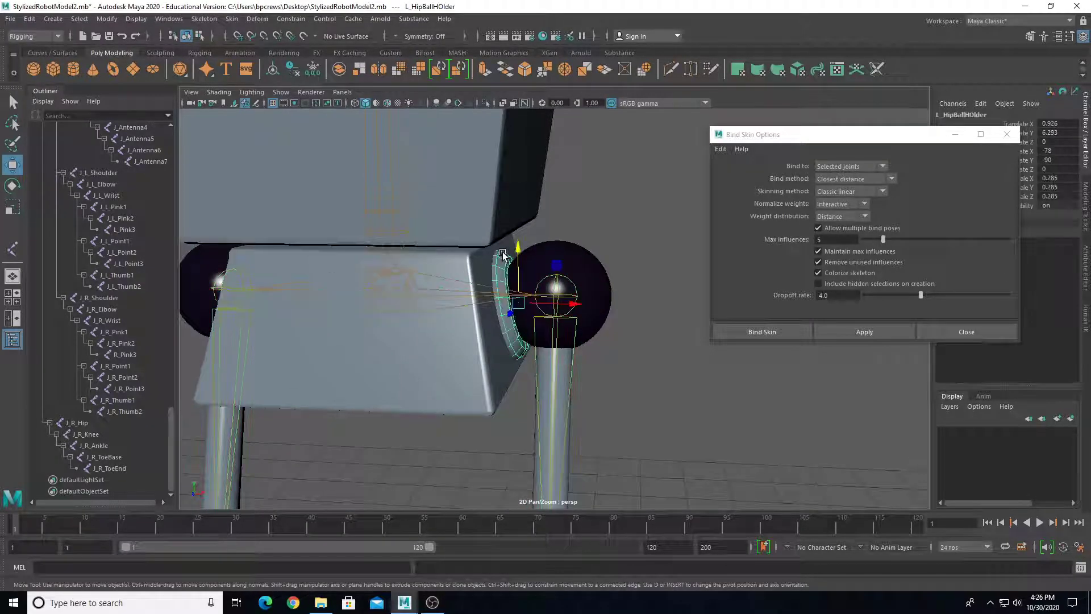
{"action": "left_click", "coordinate": [394, 292], "text": "shift"}
{"action": "left_click", "coordinate": [855, 330]}
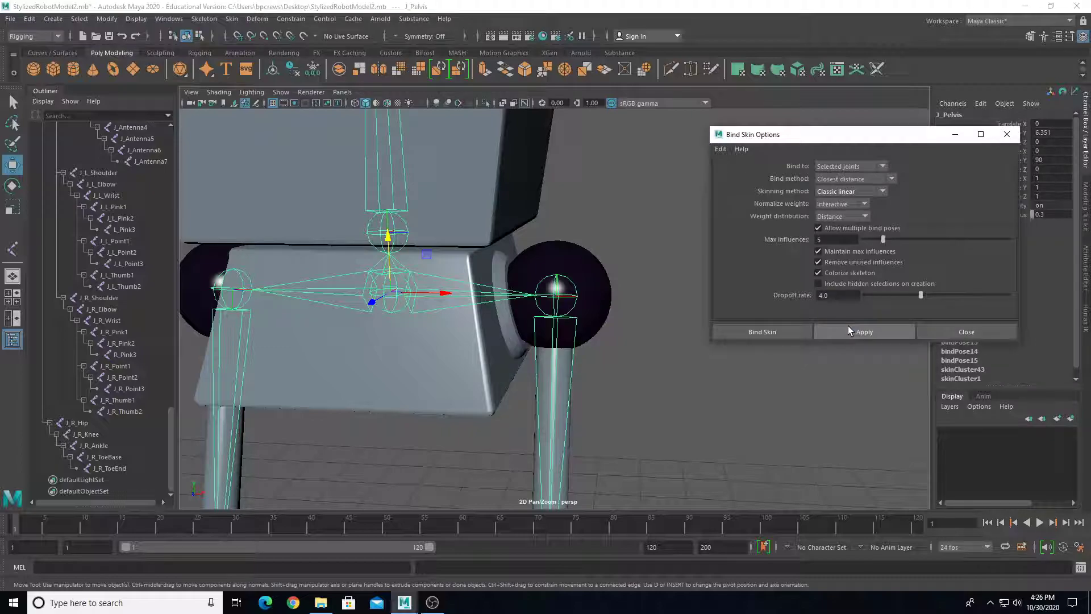
{"action": "left_click", "coordinate": [533, 280]}
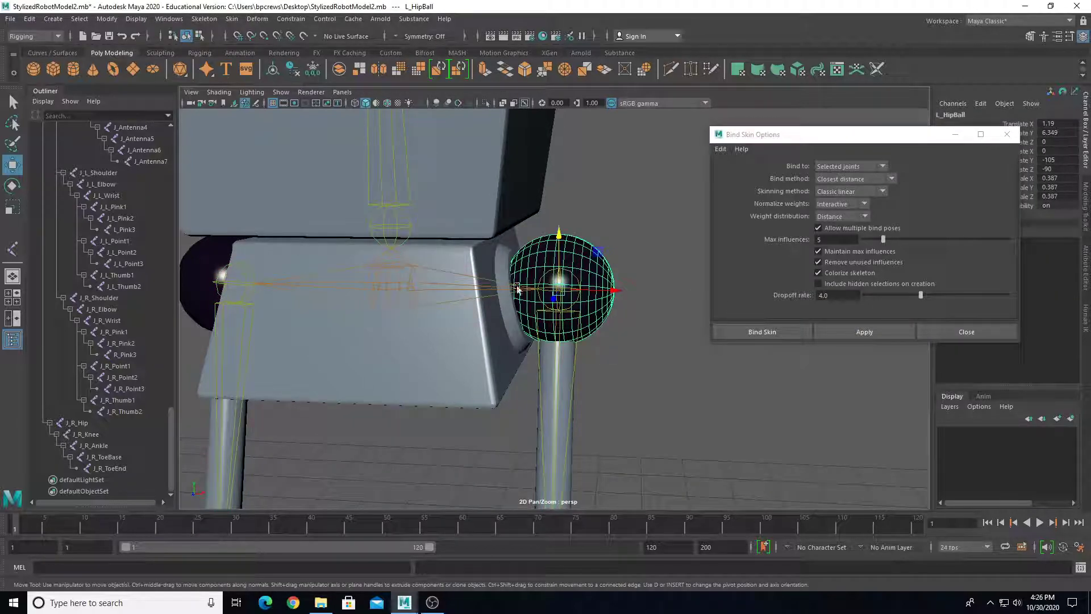
{"action": "left_click", "coordinate": [557, 389]}
{"action": "left_click", "coordinate": [568, 469], "text": "shift"}
{"action": "left_click", "coordinate": [606, 397]}
{"action": "left_click", "coordinate": [599, 312]}
{"action": "middle_click_drag", "start_coordinate": [585, 491], "coordinate": [565, 453], "text": "alt"}
{"action": "left_click", "coordinate": [546, 435]}
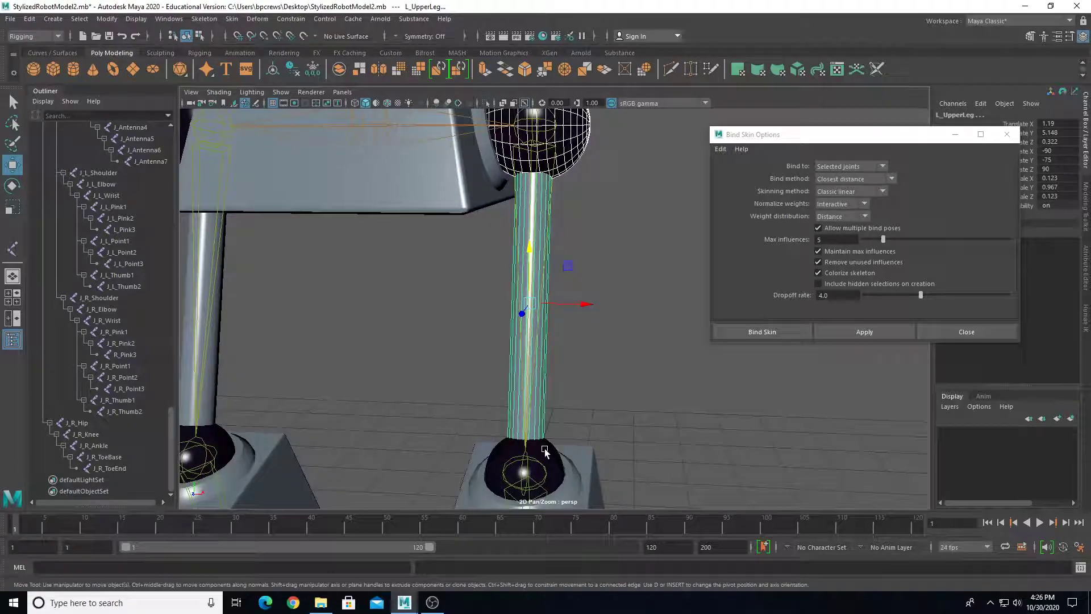
{"action": "left_click", "coordinate": [544, 450]}
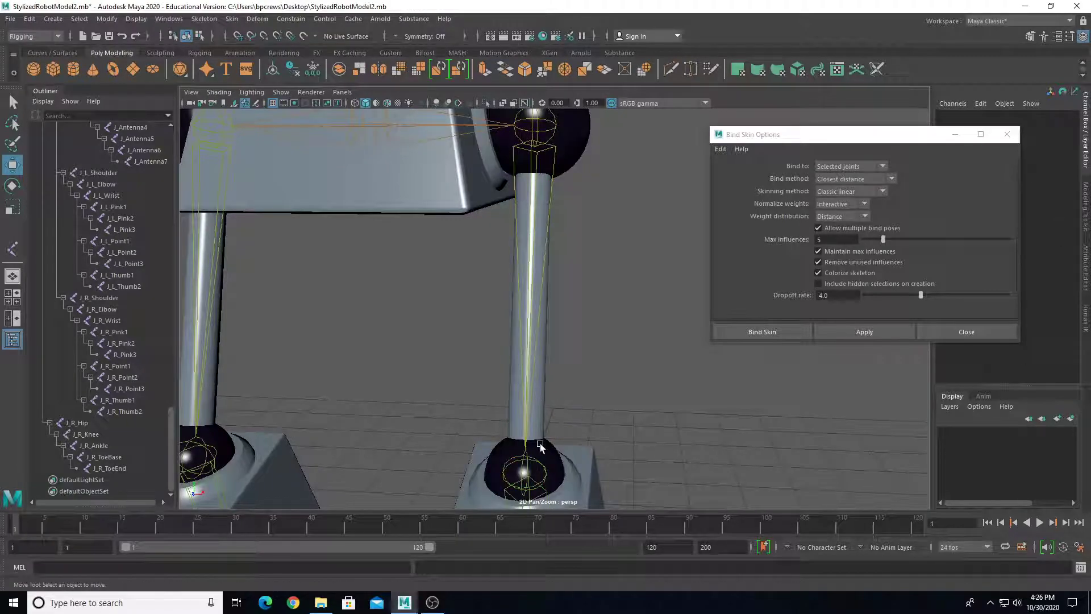
Step: Select the left knee ball, L_UpperLeg and the left hip ball together with the J_L_Hip joint and bind them
{"action": "scroll", "coordinate": [547, 450], "scroll_direction": "down", "scroll_amount": 2}
{"action": "left_click", "coordinate": [549, 345]}
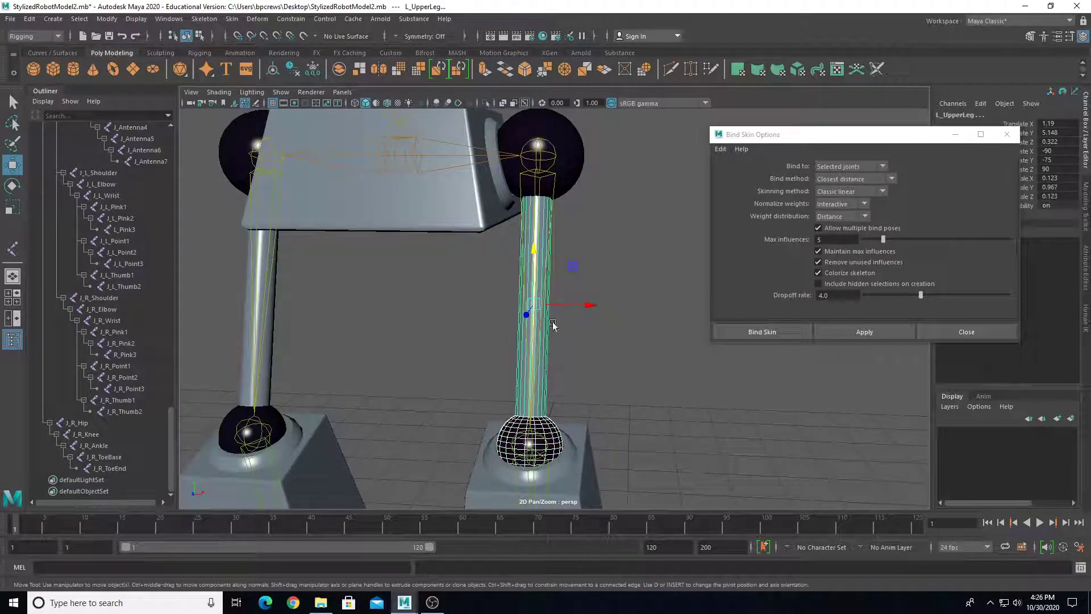
{"action": "left_click", "coordinate": [575, 174]}
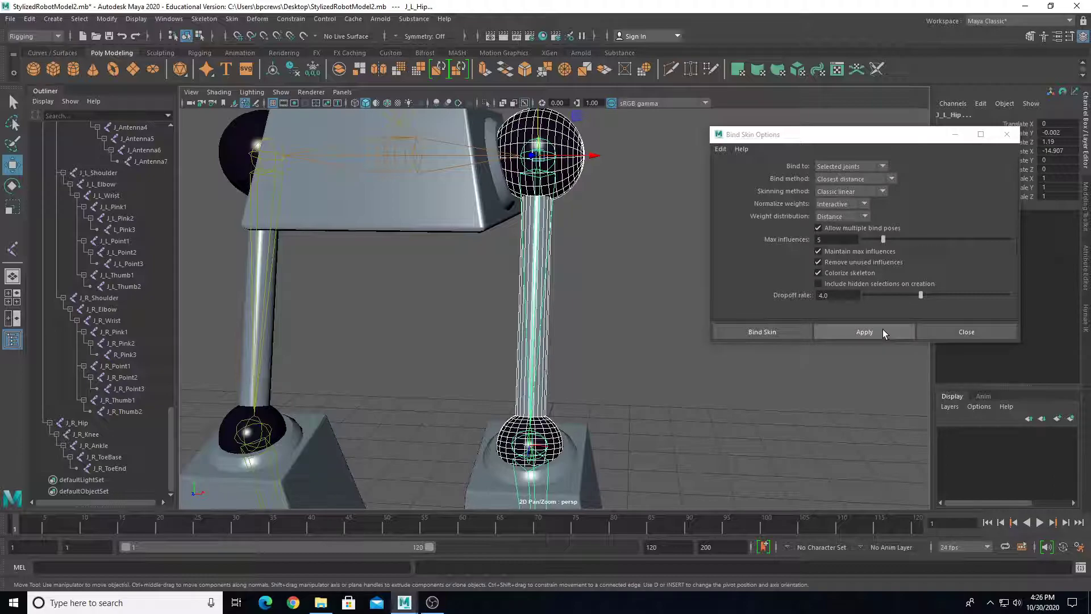
{"action": "left_click", "coordinate": [865, 333]}
Step: Try rotating the J_L_Hip joint to test the upper leg binding, and undo the rotation
{"action": "key", "text": "e"}
{"action": "scroll", "coordinate": [548, 180], "scroll_direction": "down", "scroll_amount": 3}
{"action": "left_click_drag", "start_coordinate": [549, 181], "coordinate": [524, 172]}
{"action": "key", "text": "ctrl+z"}
Step: Select L_KneeBallHolder, L_LowerLeg and the holder ring beneath it together with the J_L_Knee joint and bind them
{"action": "middle_click_drag", "start_coordinate": [607, 391], "coordinate": [582, 276], "text": "alt"}
{"action": "left_click", "coordinate": [589, 283]}
{"action": "left_click", "coordinate": [531, 346]}
{"action": "left_click", "coordinate": [530, 281], "text": "shift"}
{"action": "left_click_drag", "start_coordinate": [530, 280], "coordinate": [509, 263], "text": "alt"}
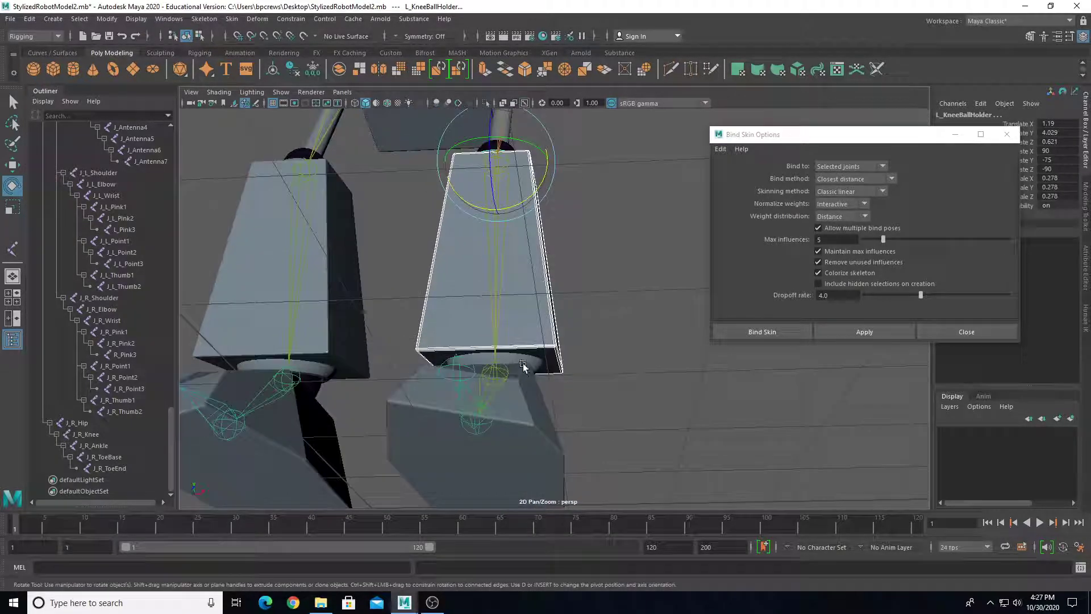
{"action": "left_click", "coordinate": [530, 362]}
{"action": "left_click_drag", "start_coordinate": [540, 244], "coordinate": [513, 244], "text": "alt"}
{"action": "left_click", "coordinate": [517, 236]}
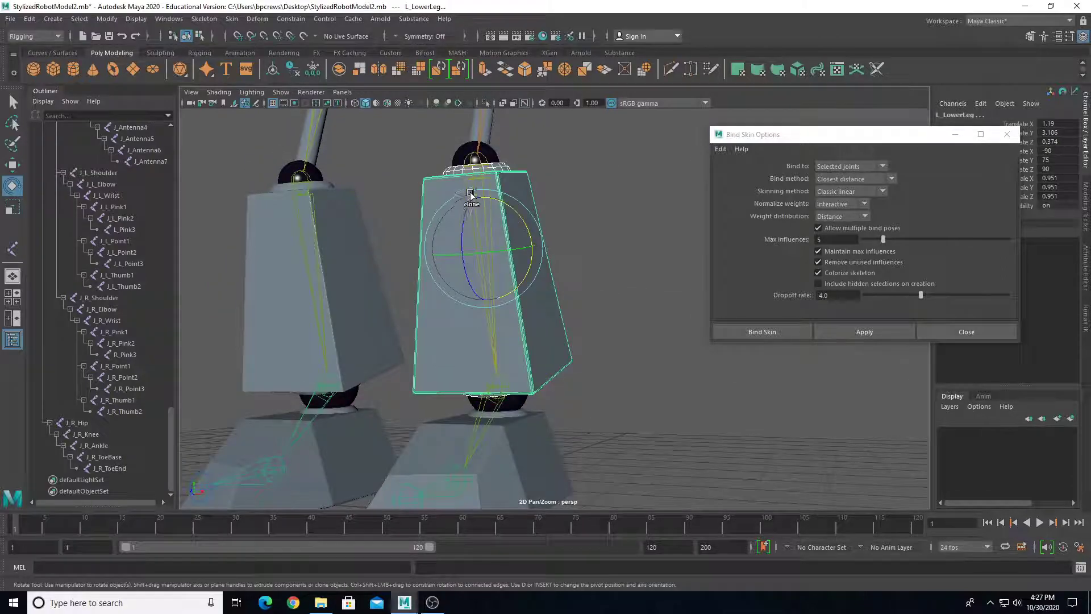
{"action": "left_click", "coordinate": [474, 177]}
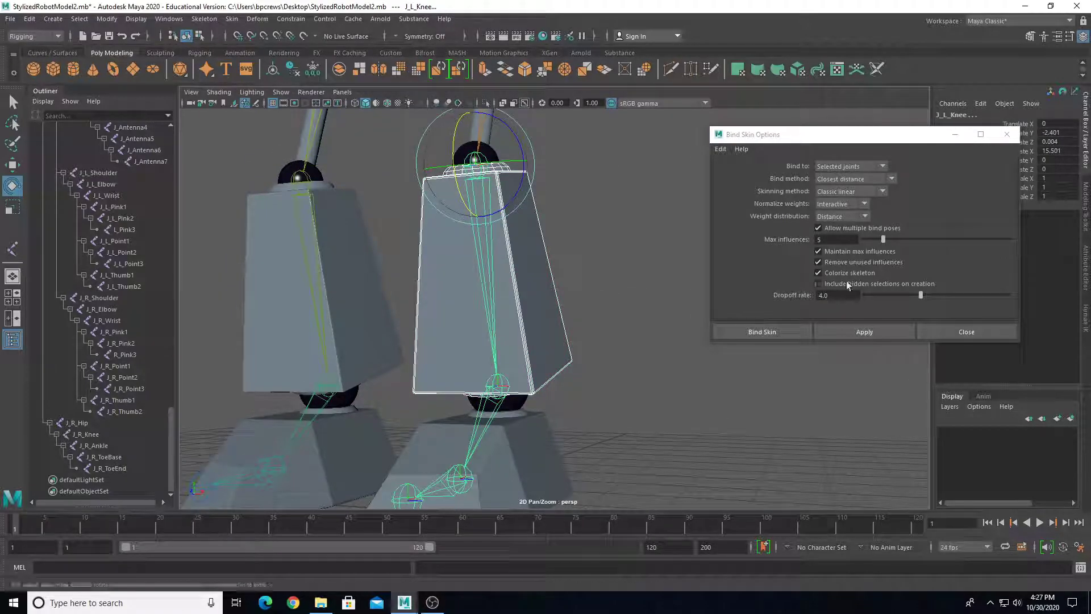
{"action": "left_click", "coordinate": [901, 332]}
Step: Select the left ankle ball, L_FootBallHolder and L_Foot together with the J_L_Ankle joint and bind them
{"action": "scroll", "coordinate": [560, 440], "scroll_direction": "up", "scroll_amount": 2}
{"action": "middle_click_drag", "start_coordinate": [560, 440], "coordinate": [588, 339], "text": "alt"}
{"action": "left_click_drag", "start_coordinate": [587, 338], "coordinate": [514, 310], "text": "alt"}
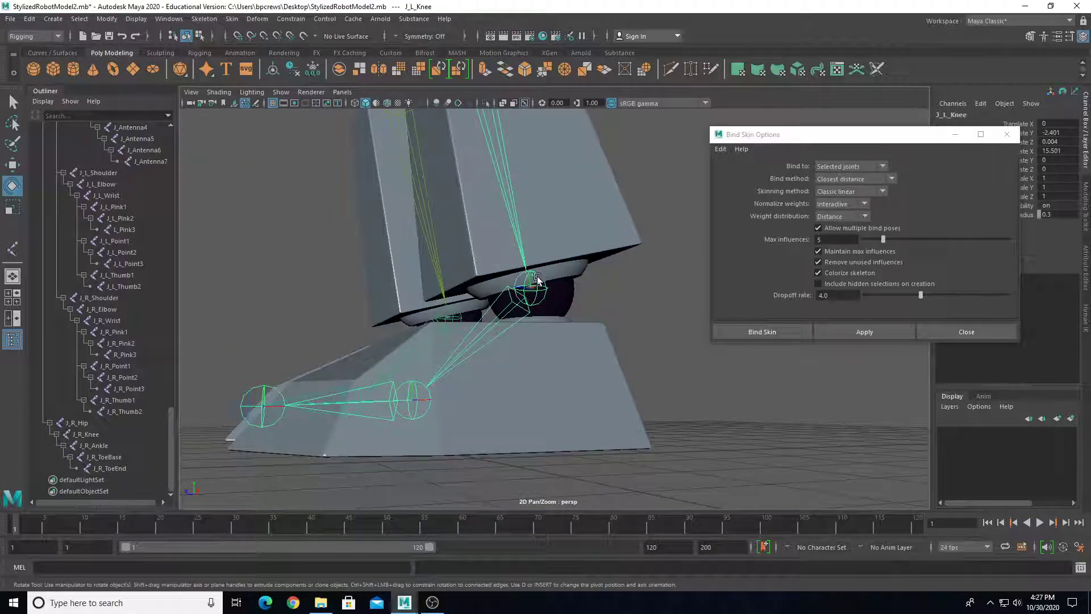
{"action": "key", "text": "q"}
{"action": "left_click", "coordinate": [561, 297]}
{"action": "left_click_drag", "start_coordinate": [541, 370], "coordinate": [540, 320], "text": "alt"}
{"action": "left_click", "coordinate": [540, 321], "text": "shift"}
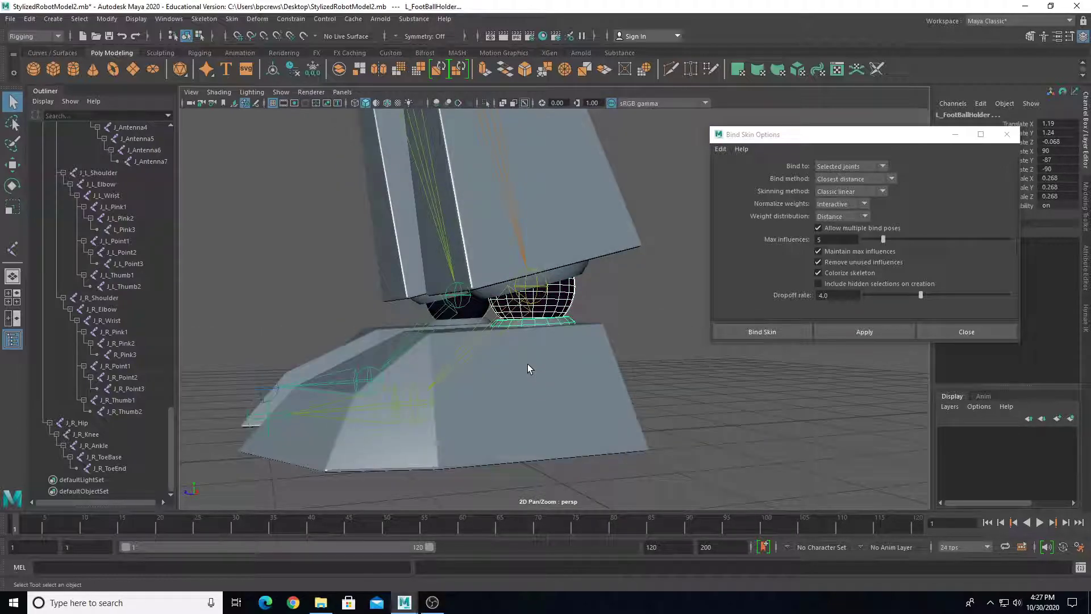
{"action": "left_click", "coordinate": [528, 366], "text": "shift"}
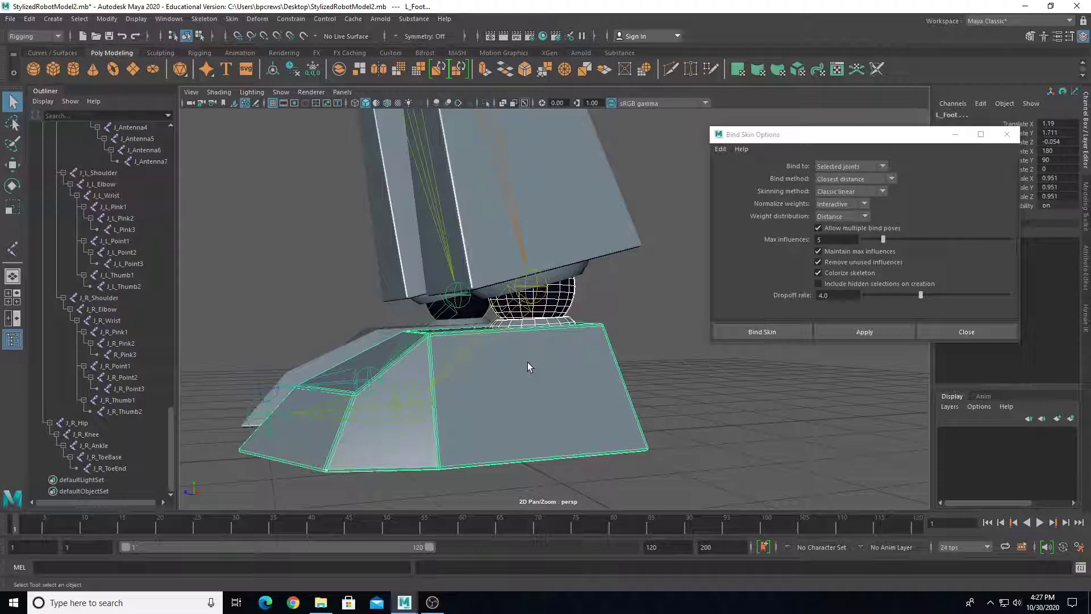
{"action": "left_click", "coordinate": [514, 307], "text": "shift"}
{"action": "left_click", "coordinate": [848, 331]}
Step: Try rotating the left hip, knee and ankle joints to test the left leg bindings, and undo the rotations
{"action": "scroll", "coordinate": [322, 415], "scroll_direction": "down", "scroll_amount": 6}
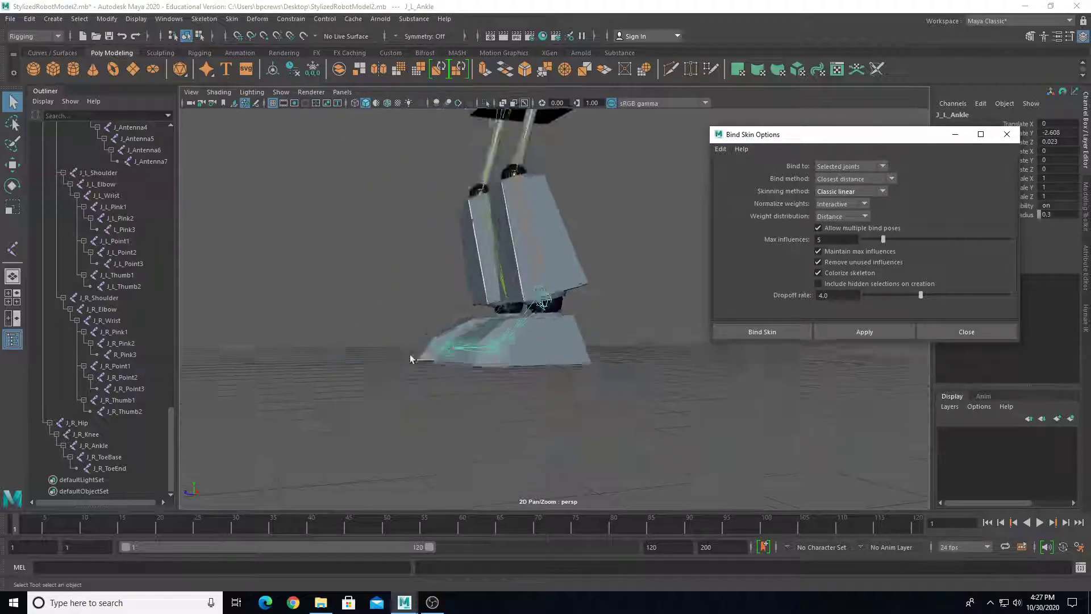
{"action": "left_click_drag", "start_coordinate": [414, 360], "coordinate": [446, 278], "text": "alt"}
{"action": "scroll", "coordinate": [446, 278], "scroll_direction": "down", "scroll_amount": 4}
{"action": "middle_click_drag", "start_coordinate": [445, 278], "coordinate": [511, 381], "text": "alt"}
{"action": "left_click_drag", "start_coordinate": [511, 380], "coordinate": [594, 330], "text": "alt"}
{"action": "left_click", "coordinate": [593, 330]}
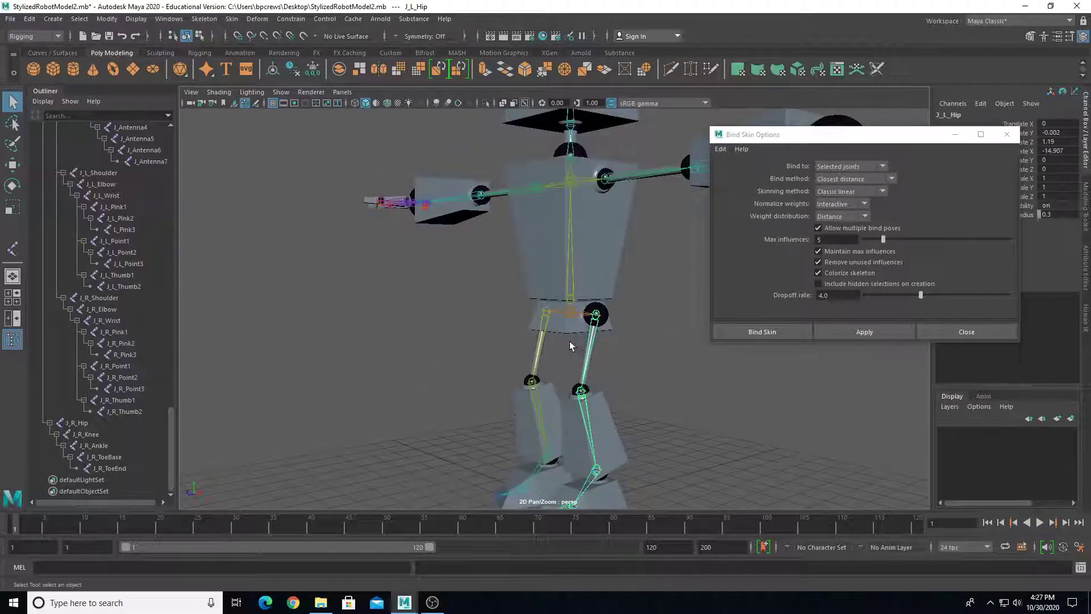
{"action": "middle_click_drag", "start_coordinate": [572, 345], "coordinate": [510, 264], "text": "alt"}
{"action": "key", "text": "e"}
{"action": "left_click_drag", "start_coordinate": [492, 238], "coordinate": [476, 320]}
{"action": "key", "text": "ctrl+z"}
{"action": "left_click", "coordinate": [515, 324]}
{"action": "key", "text": "ctrl+z"}
{"action": "left_click", "coordinate": [530, 392]}
{"action": "left_click_drag", "start_coordinate": [497, 369], "coordinate": [499, 392]}
{"action": "key", "text": "ctrl+z"}
Step: Try rotating the right hip, knee and ankle joints to test the right leg bindings, and undo the rotations
{"action": "right_click_drag", "start_coordinate": [399, 291], "coordinate": [375, 304], "text": "alt"}
{"action": "left_click_drag", "start_coordinate": [403, 316], "coordinate": [423, 347], "text": "alt"}
{"action": "left_click", "coordinate": [390, 322]}
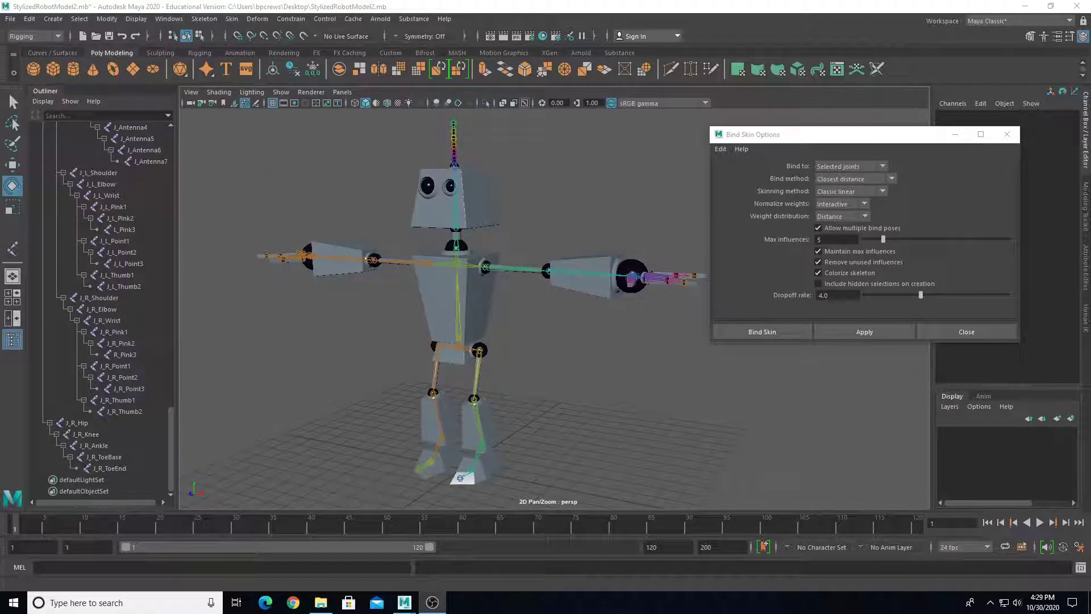
{"action": "mouse_move", "coordinate": [522, 370]}
{"action": "left_mouse_down", "text": "alt"}
{"action": "mouse_move", "coordinate": [432, 391]}
{"action": "mouse_move", "coordinate": [444, 364]}
{"action": "mouse_move", "coordinate": [522, 368]}
{"action": "left_mouse_up", "text": "alt"}
{"action": "left_click", "coordinate": [440, 361]}
{"action": "left_click_drag", "start_coordinate": [584, 292], "coordinate": [589, 355]}
{"action": "key", "text": "ctrl+z"}
{"action": "middle_click_drag", "start_coordinate": [589, 364], "coordinate": [483, 267], "text": "alt"}
{"action": "left_click", "coordinate": [486, 262]}
{"action": "left_click", "coordinate": [477, 290]}
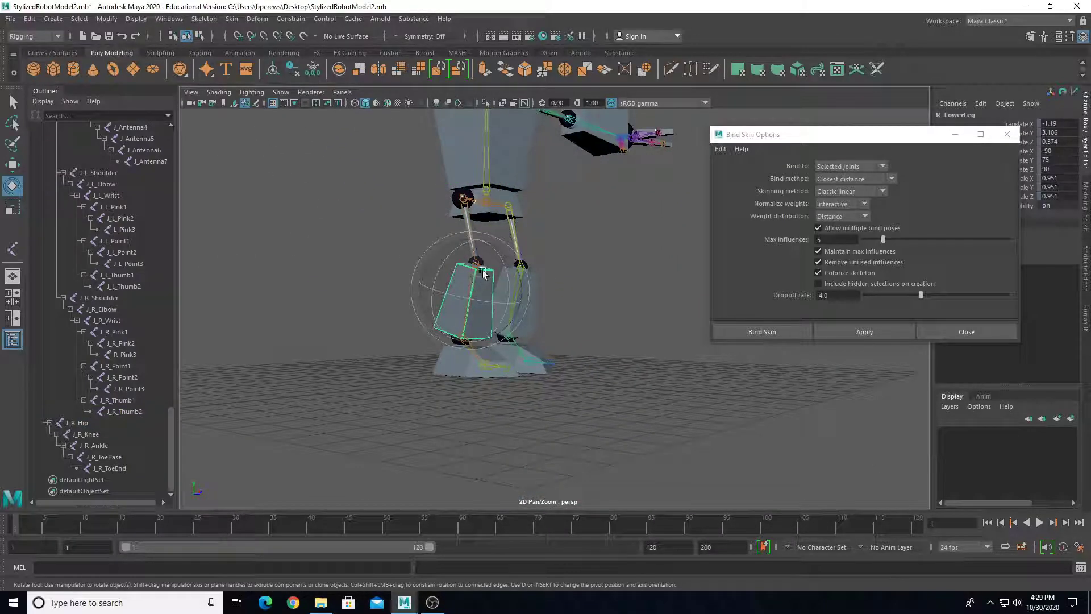
{"action": "left_click", "coordinate": [476, 268]}
{"action": "left_click_drag", "start_coordinate": [514, 261], "coordinate": [485, 326]}
{"action": "key", "text": "ctrl+z"}
{"action": "left_click", "coordinate": [367, 320]}
{"action": "left_click", "coordinate": [465, 336]}
{"action": "key", "text": "ctrl+z"}
Step: Try rotating the J_R_Shoulder and J_R_Elbow joints to test the right arm bindings, and undo the rotations
{"action": "middle_click_drag", "start_coordinate": [426, 243], "coordinate": [441, 423], "text": "alt"}
{"action": "left_click", "coordinate": [417, 252]}
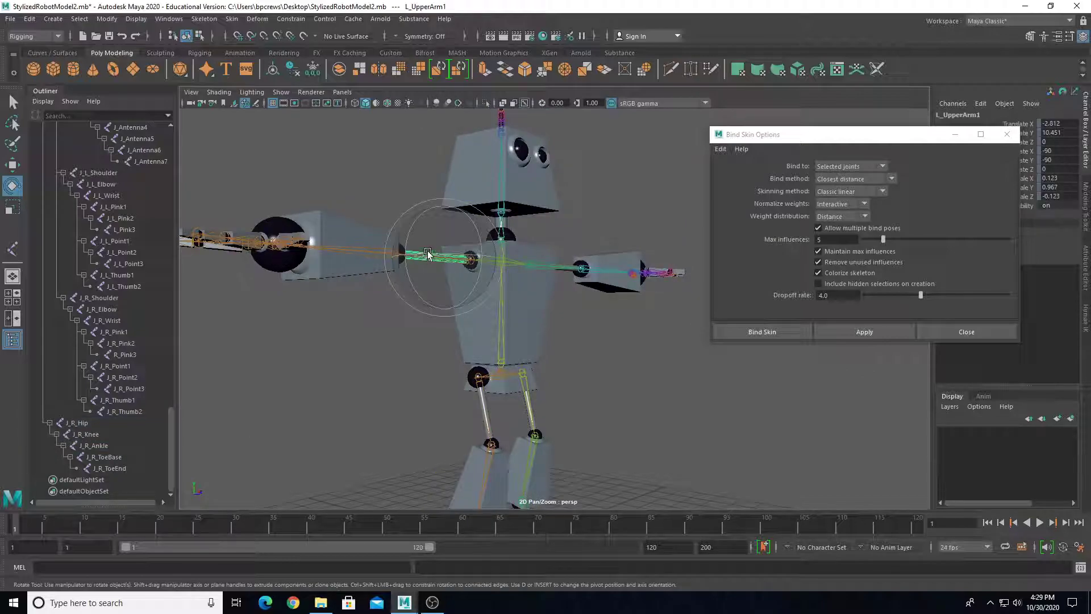
{"action": "left_click", "coordinate": [353, 312]}
{"action": "left_click", "coordinate": [438, 254]}
{"action": "left_click_drag", "start_coordinate": [445, 253], "coordinate": [457, 256]}
{"action": "key", "text": "ctrl+z"}
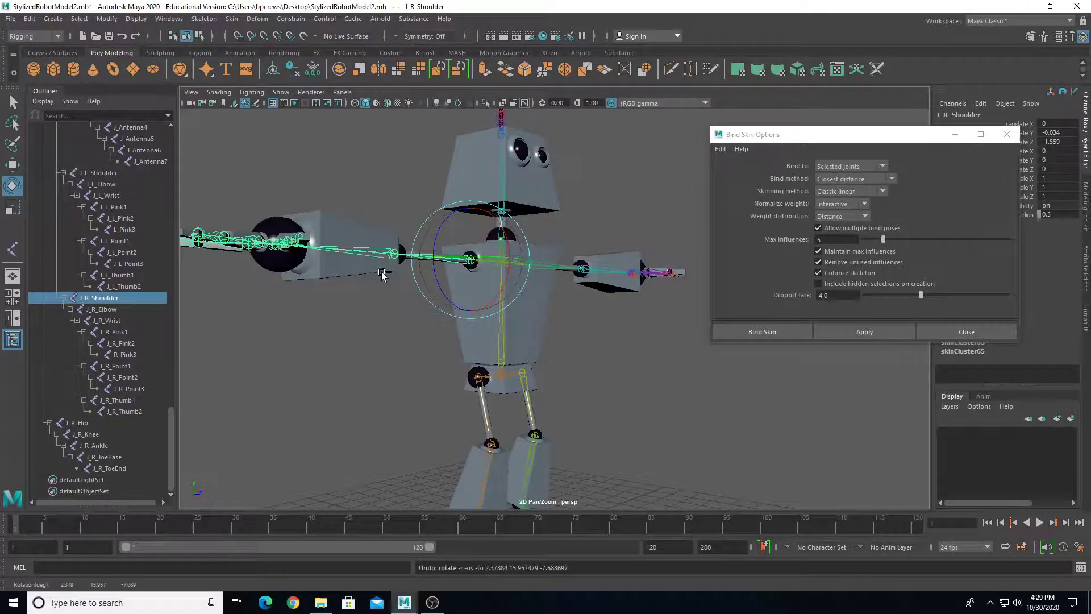
{"action": "left_click", "coordinate": [381, 252]}
{"action": "left_click_drag", "start_coordinate": [381, 252], "coordinate": [390, 257]}
{"action": "key", "text": "ctrl+z"}
Step: Try rotating the J_R_Point1 joint and the right wrist joint to test the right hand bindings, and undo the rotations
{"action": "left_click_drag", "start_coordinate": [346, 361], "coordinate": [372, 392], "text": "alt"}
{"action": "scroll", "coordinate": [372, 386], "scroll_direction": "up", "scroll_amount": 5}
{"action": "middle_click_drag", "start_coordinate": [372, 387], "coordinate": [563, 205], "text": "alt"}
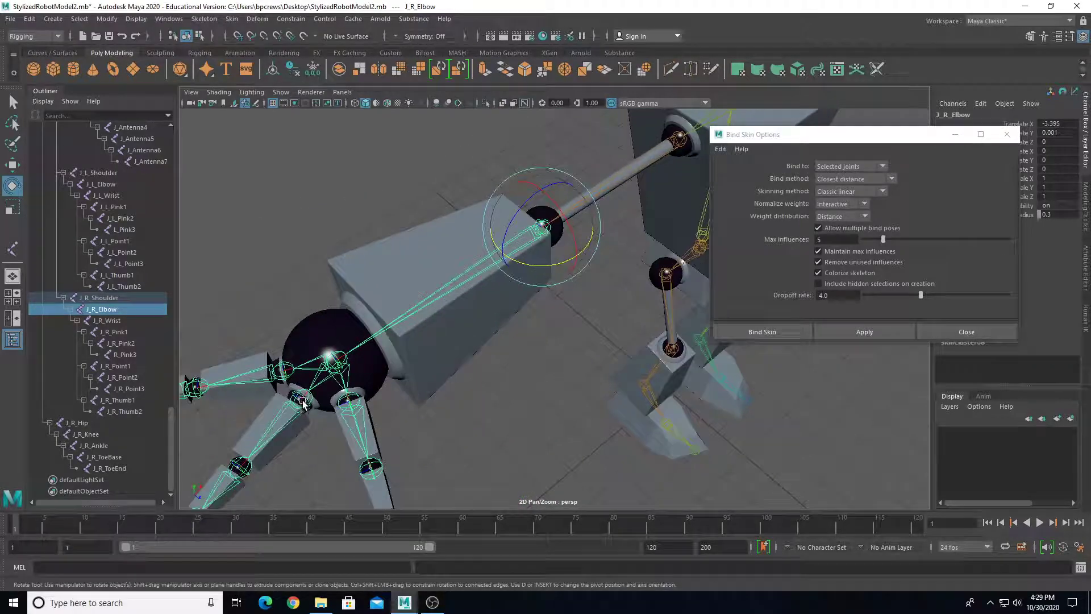
{"action": "left_click", "coordinate": [302, 397]}
{"action": "middle_click_drag", "start_coordinate": [301, 397], "coordinate": [407, 317], "text": "alt"}
{"action": "left_click_drag", "start_coordinate": [479, 244], "coordinate": [478, 288]}
{"action": "key", "text": "ctrl+z"}
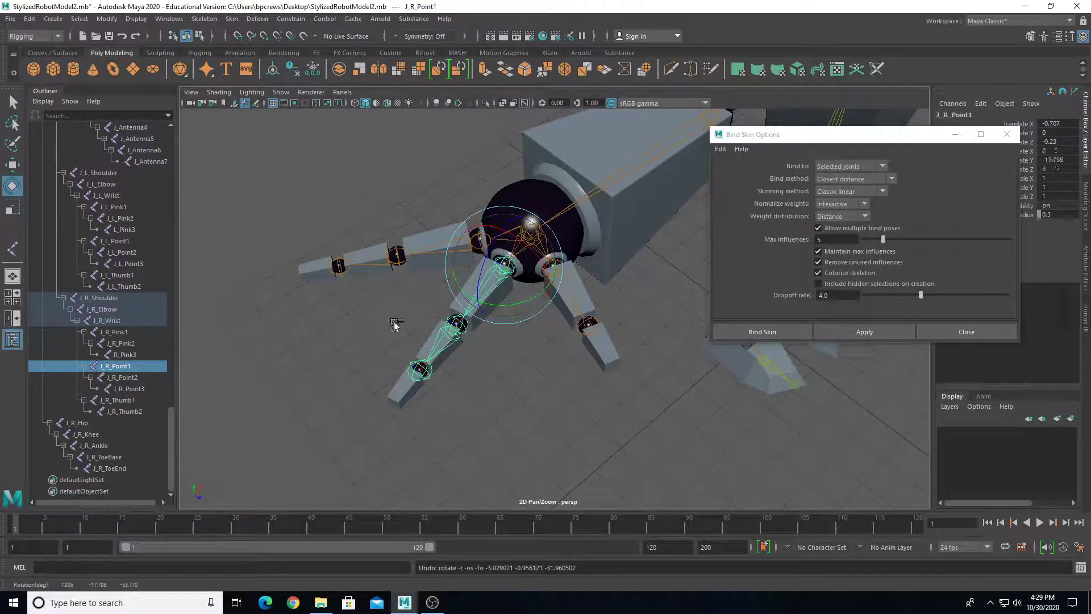
{"action": "left_click", "coordinate": [394, 324]}
{"action": "left_click", "coordinate": [531, 241]}
{"action": "left_click_drag", "start_coordinate": [514, 208], "coordinate": [505, 250]}
{"action": "key", "text": "ctrl+z"}
{"action": "scroll", "coordinate": [508, 271], "scroll_direction": "down", "scroll_amount": 6}
{"action": "key", "text": "ctrl+z"}
{"action": "key", "text": "ctrl+z"}
{"action": "key", "text": "ctrl+z"}
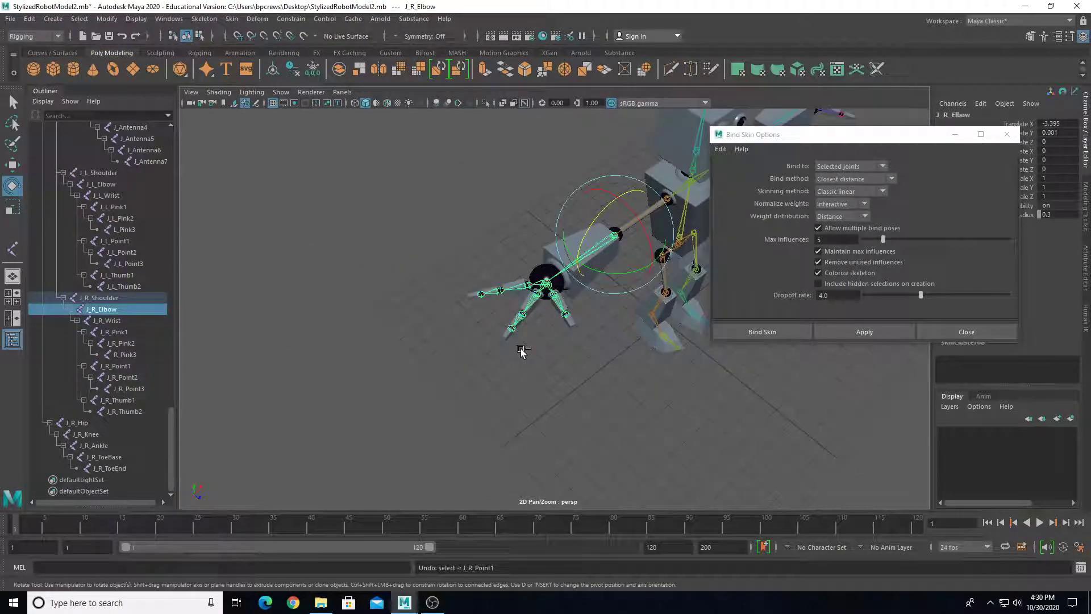
Step: Select the Torso mesh and move the Bind Skin Options window clear of the robot's left arm
{"action": "left_click_drag", "start_coordinate": [525, 338], "coordinate": [499, 345], "text": "alt"}
{"action": "left_click", "coordinate": [558, 292]}
{"action": "left_click_drag", "start_coordinate": [558, 292], "coordinate": [561, 301], "text": "alt"}
{"action": "left_click", "coordinate": [562, 303]}
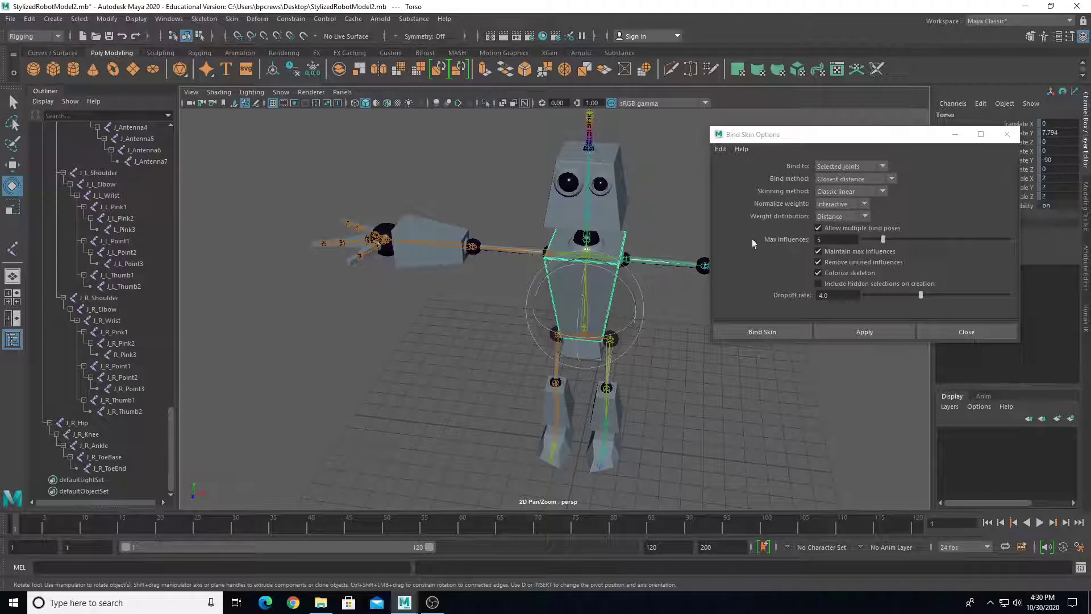
{"action": "left_click_drag", "start_coordinate": [936, 143], "coordinate": [890, 330]}
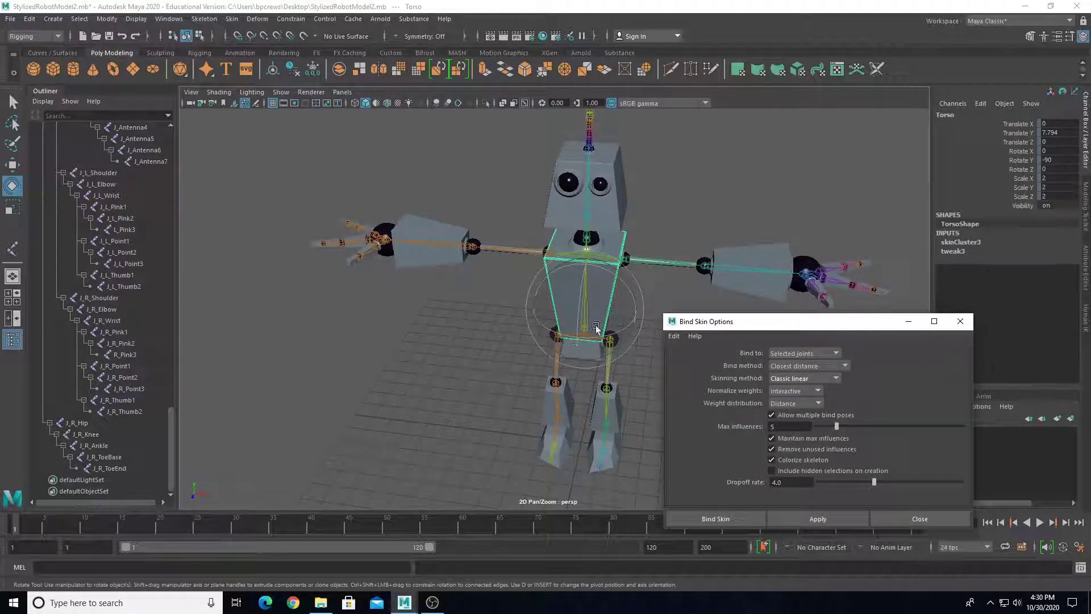
Step: Set the skinning method in the bind options back to Classic linear
{"action": "key", "text": "w"}
{"action": "scroll", "coordinate": [567, 316], "scroll_direction": "up", "scroll_amount": 7}
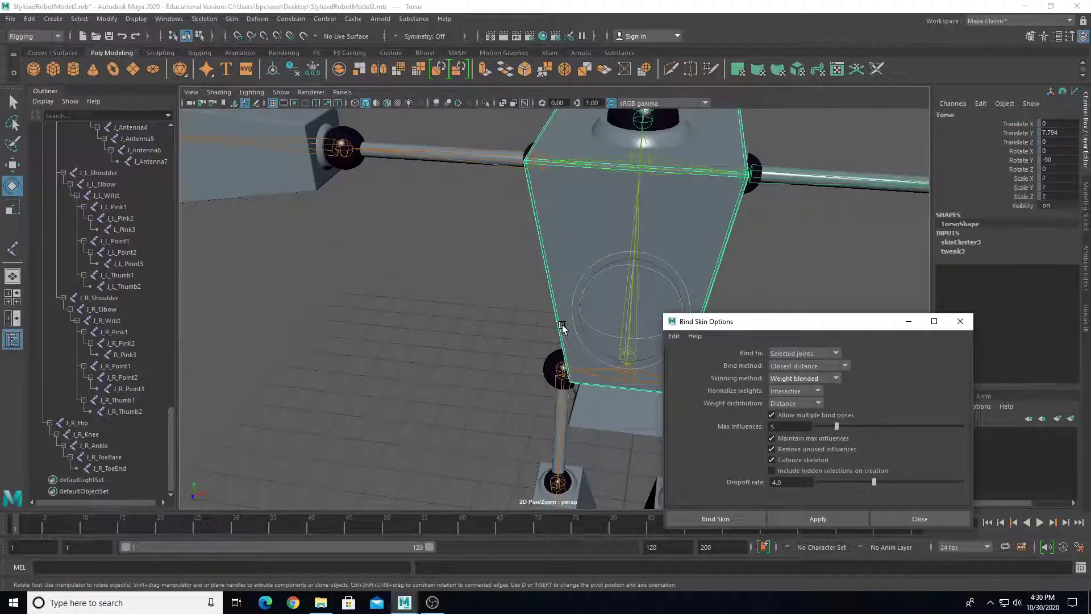
{"action": "middle_click_drag", "start_coordinate": [563, 327], "coordinate": [397, 350], "text": "alt"}
{"action": "left_click", "coordinate": [804, 378]}
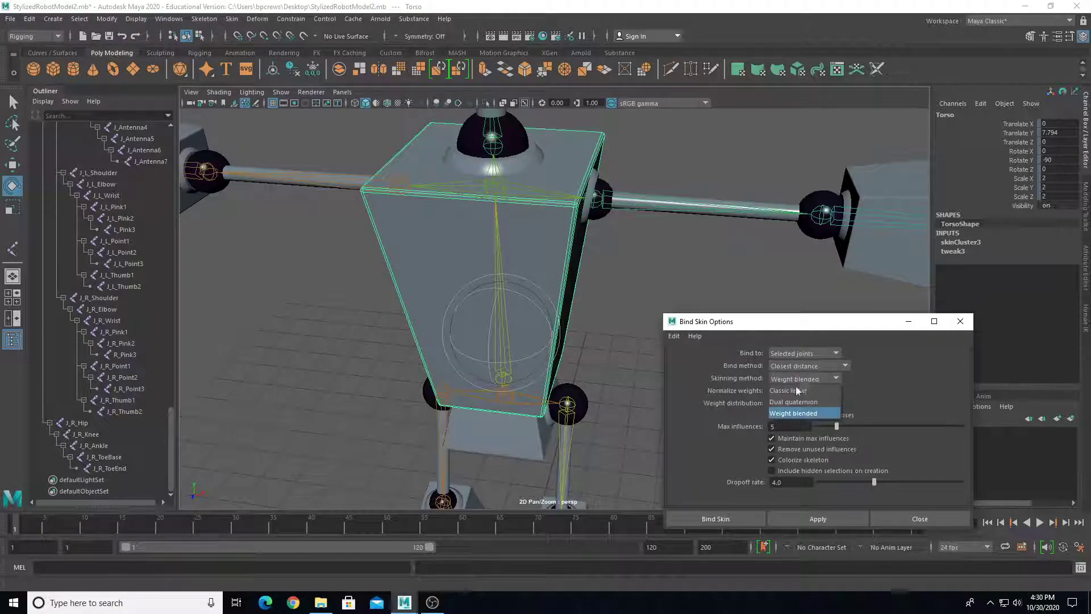
{"action": "left_click", "coordinate": [836, 388]}
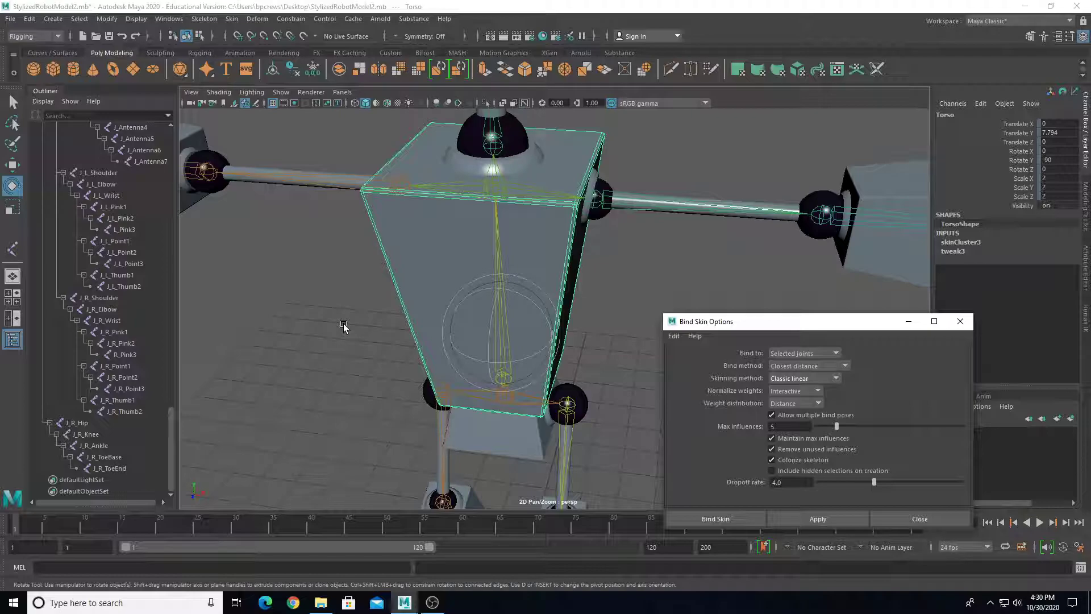
Step: Reselect the Torso mesh and highlight its Translate X through Scale Z channels to examine them
{"action": "left_click", "coordinate": [359, 311]}
{"action": "left_click", "coordinate": [446, 268]}
{"action": "left_click_drag", "start_coordinate": [1022, 127], "coordinate": [1031, 198]}
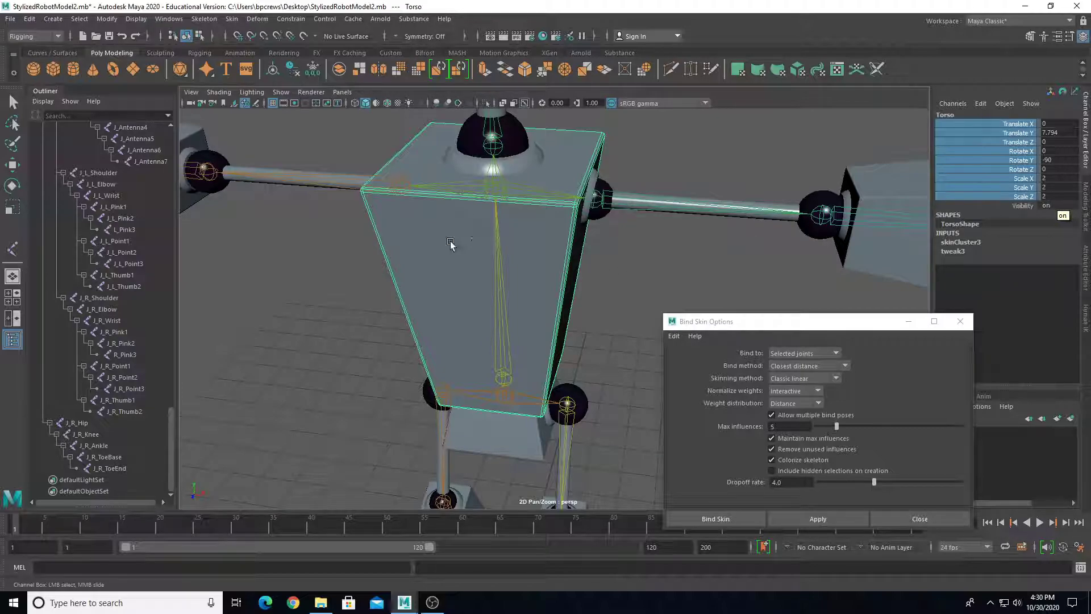
{"action": "key", "text": "e"}
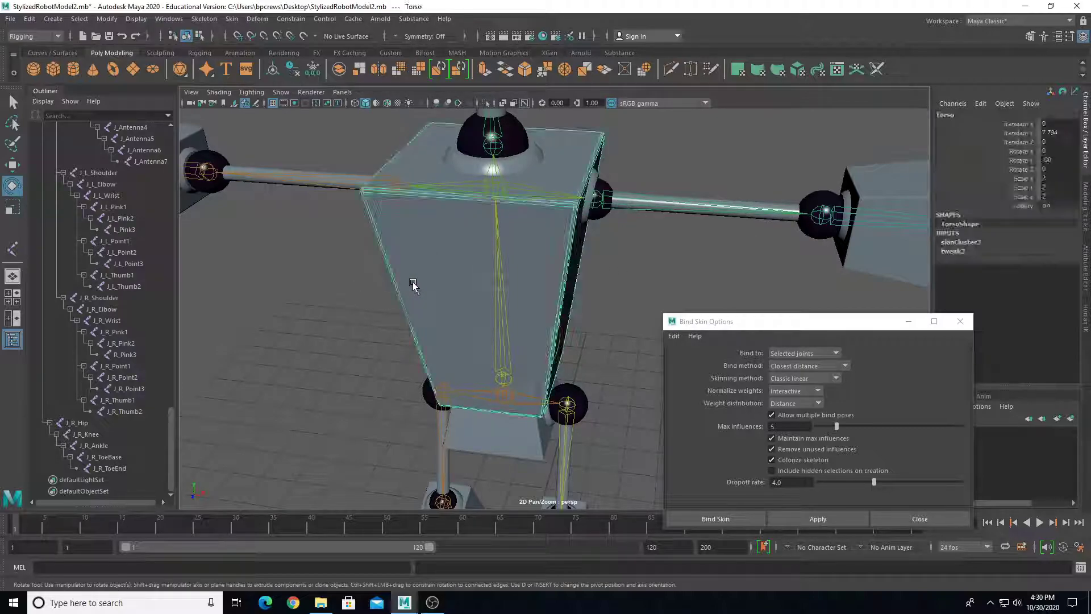
Step: Try moving the J_Pelvis joint to check that every bound part of the robot follows it
{"action": "key", "text": "a"}
{"action": "left_click", "coordinate": [431, 345]}
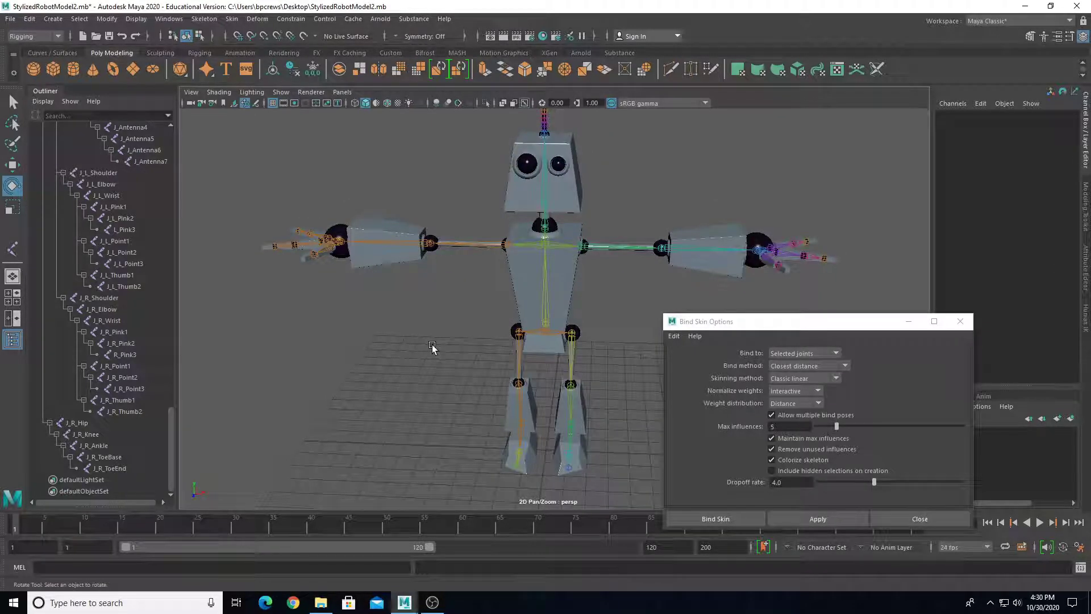
{"action": "left_click", "coordinate": [534, 337]}
{"action": "key", "text": "w"}
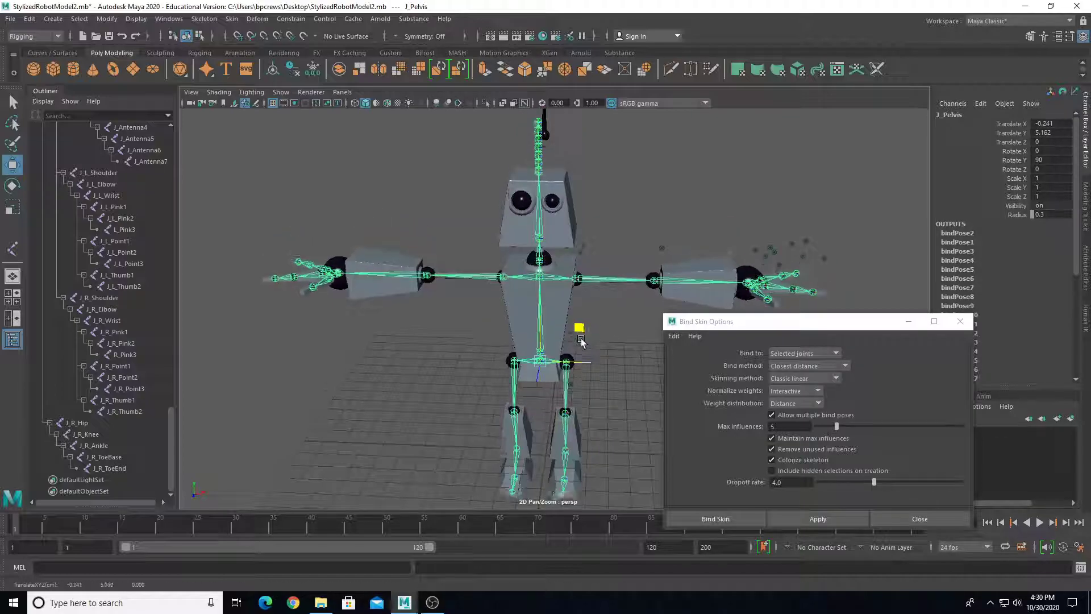
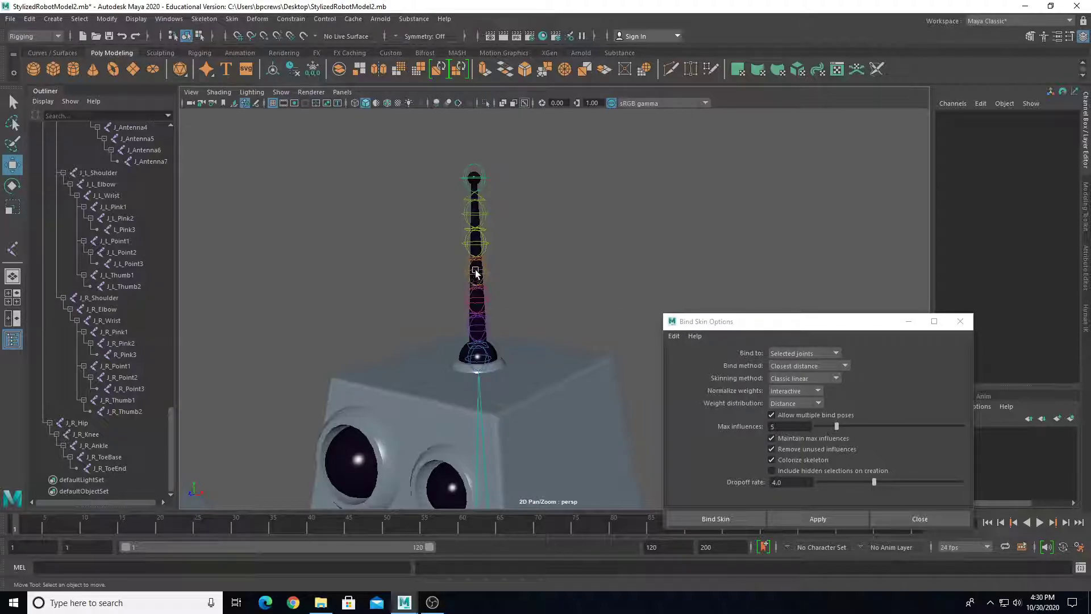
Step: Select the Antenna mesh and frame it closely to examine its joints
{"action": "left_click", "coordinate": [463, 348]}
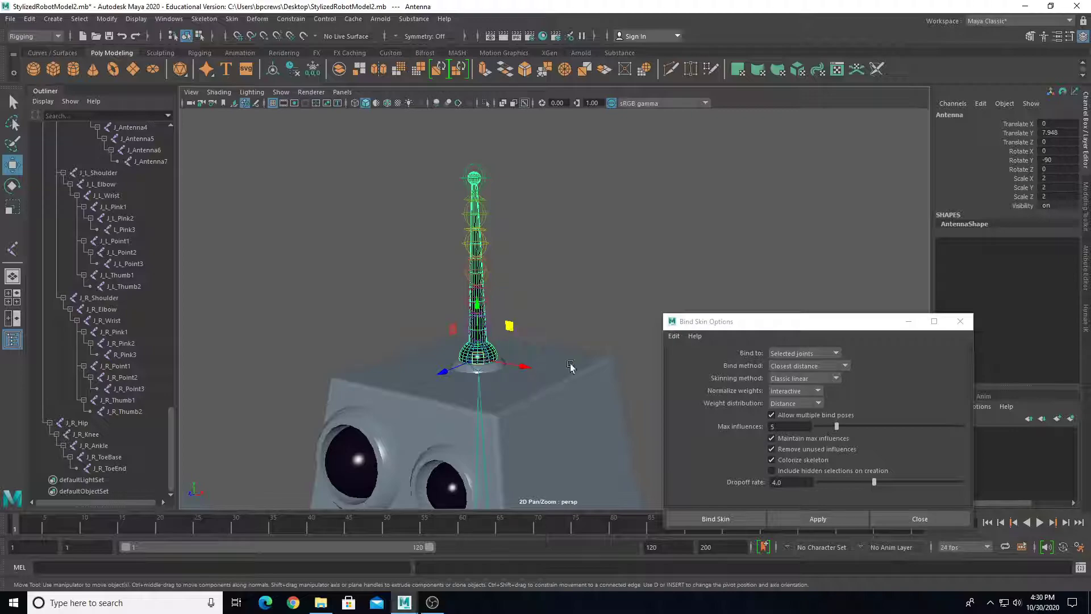
{"action": "left_click", "coordinate": [574, 269]}
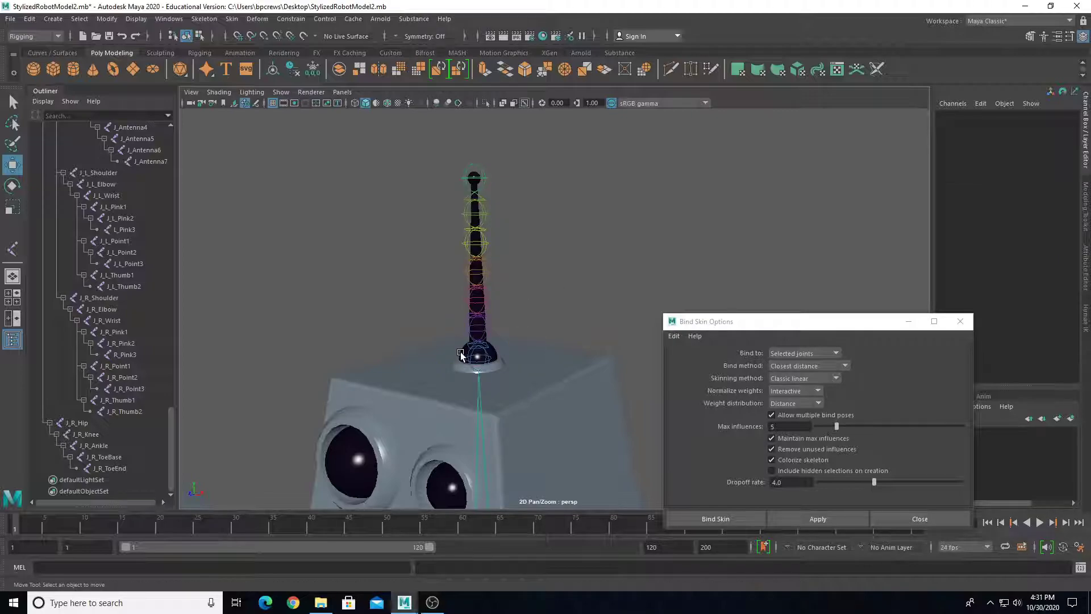
{"action": "left_click", "coordinate": [464, 355]}
{"action": "key", "text": "f"}
{"action": "scroll", "coordinate": [490, 389], "scroll_direction": "down", "scroll_amount": 2}
{"action": "middle_click_drag", "start_coordinate": [471, 373], "coordinate": [402, 370], "text": "alt"}
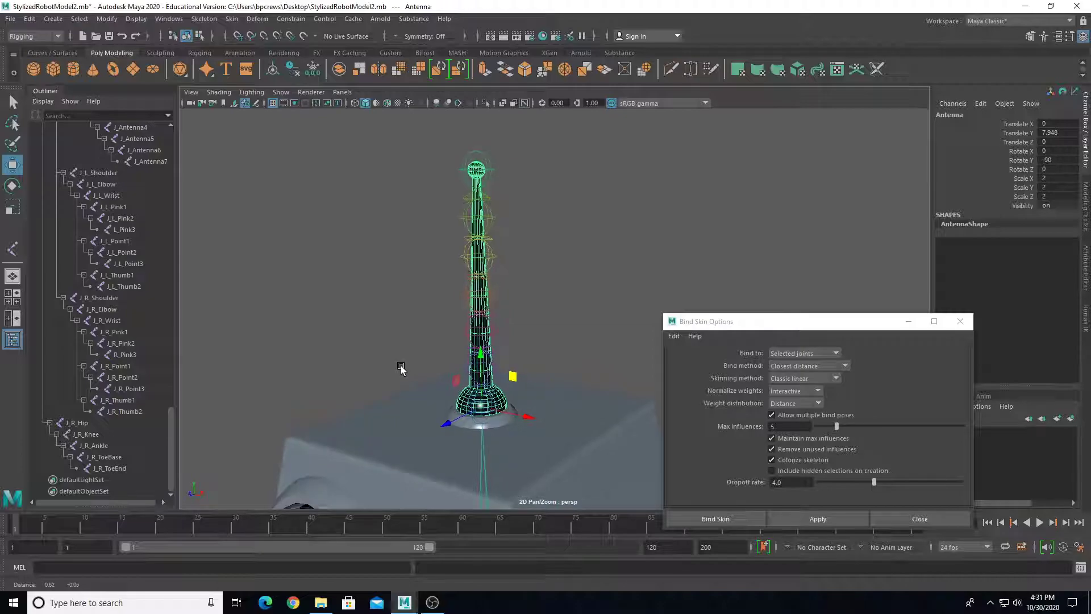
{"action": "scroll", "coordinate": [411, 379], "scroll_direction": "up", "scroll_amount": 3}
{"action": "left_click_drag", "start_coordinate": [412, 381], "coordinate": [441, 370], "text": "alt"}
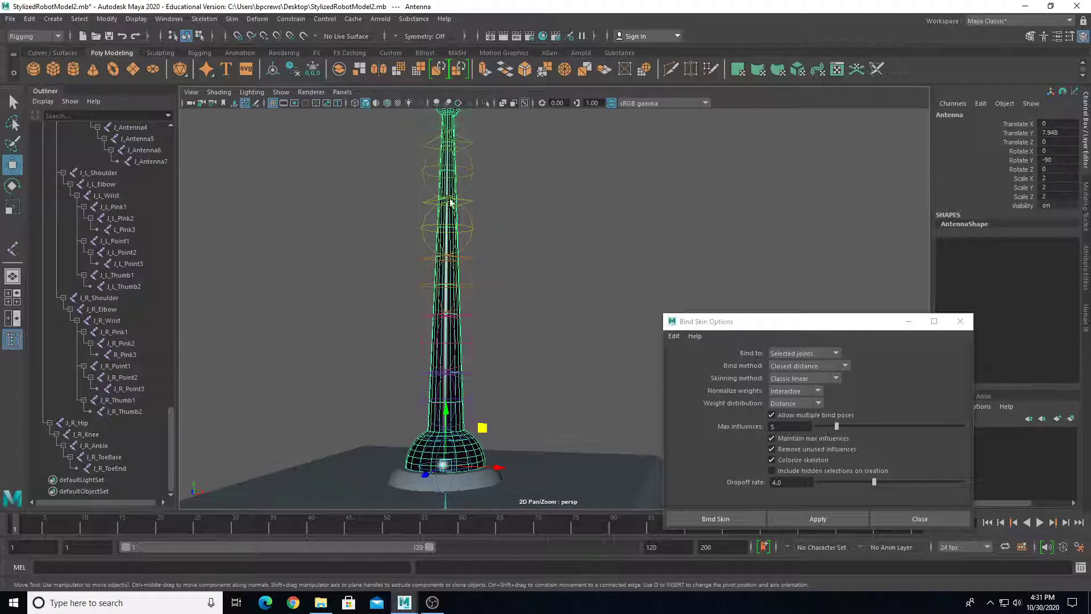
Step: Add joints J_Antenna1 through J_Antenna7 to the Antenna mesh selection and bind the mesh to them
{"action": "key", "text": "q"}
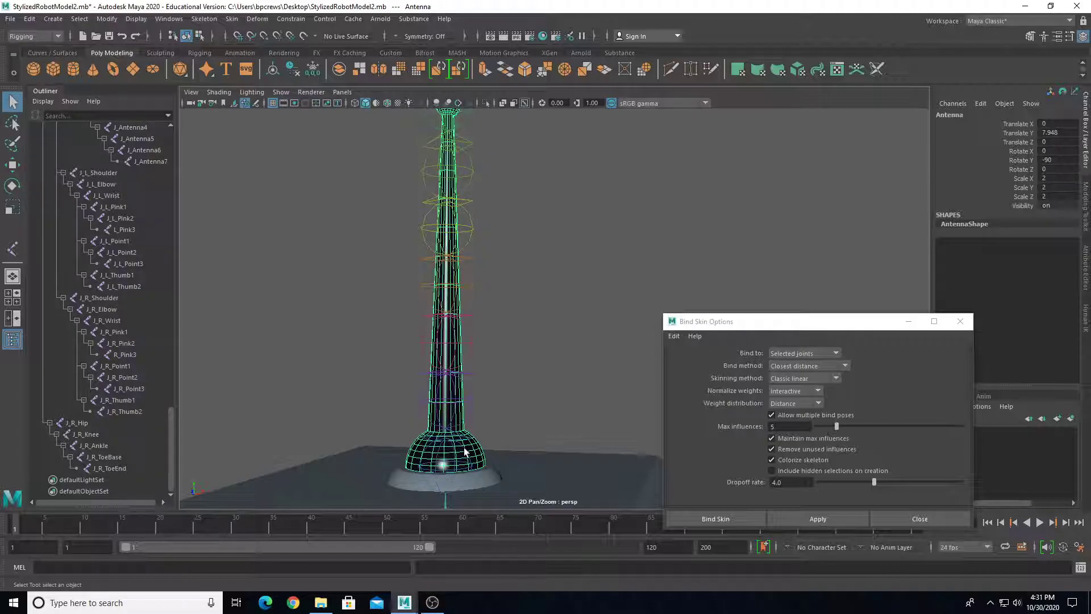
{"action": "left_click", "coordinate": [465, 452]}
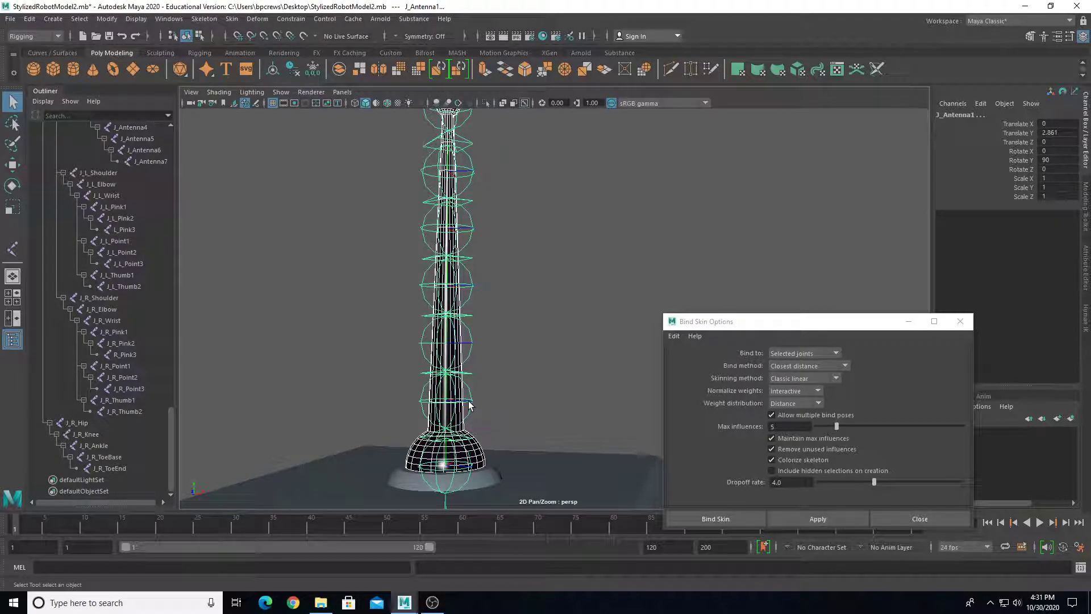
{"action": "left_click", "coordinate": [481, 345]}
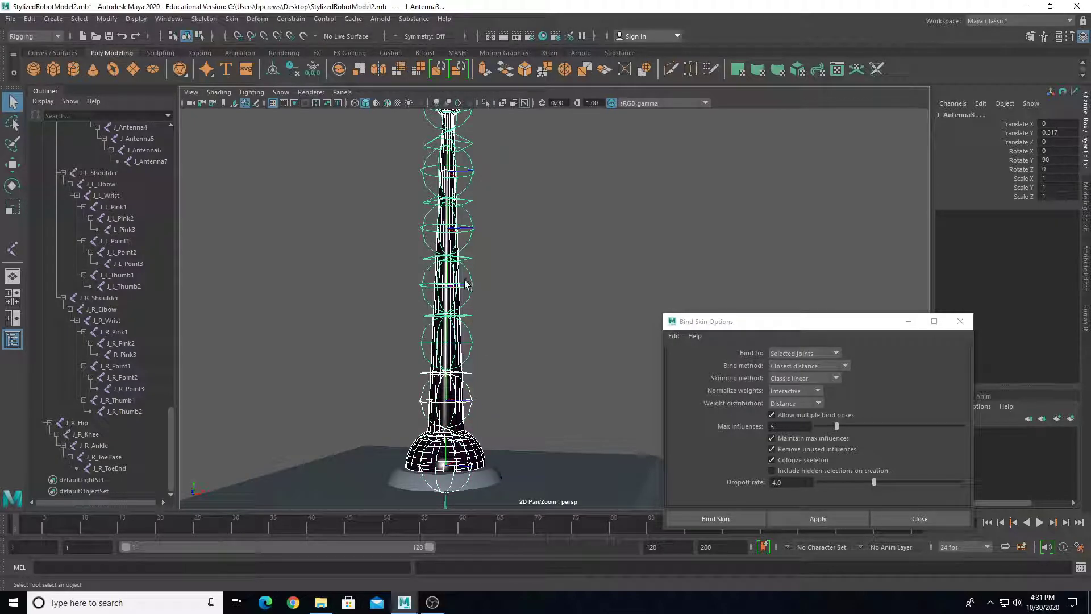
{"action": "left_click", "coordinate": [484, 291]}
{"action": "left_click", "coordinate": [477, 237], "text": "shift"}
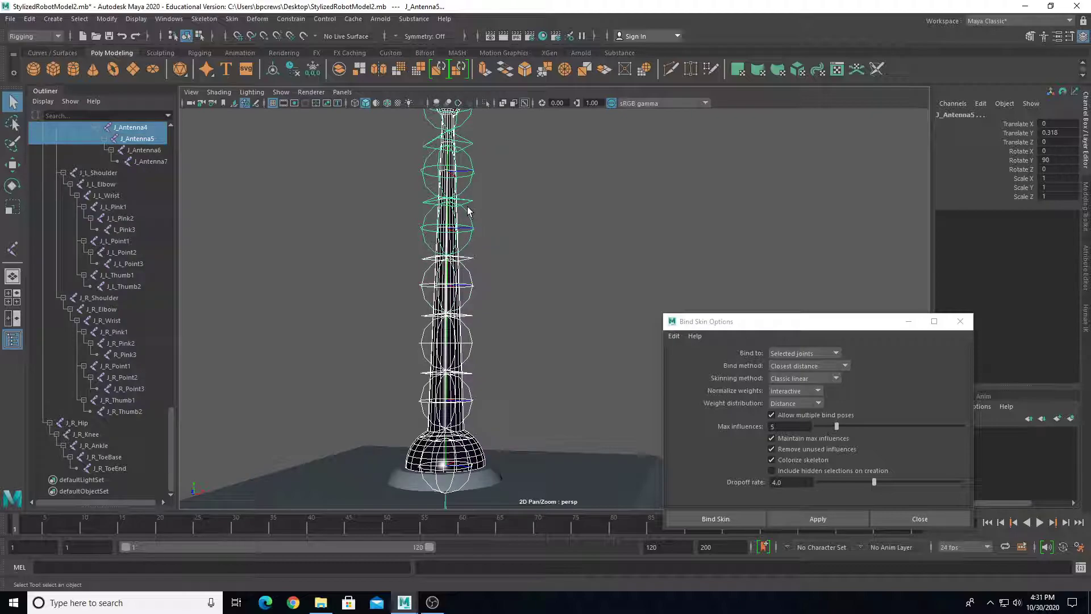
{"action": "left_click", "coordinate": [476, 178], "text": "shift"}
{"action": "left_click_drag", "start_coordinate": [482, 169], "coordinate": [522, 179], "text": "alt"}
{"action": "scroll", "coordinate": [141, 226], "scroll_direction": "up", "scroll_amount": 5}
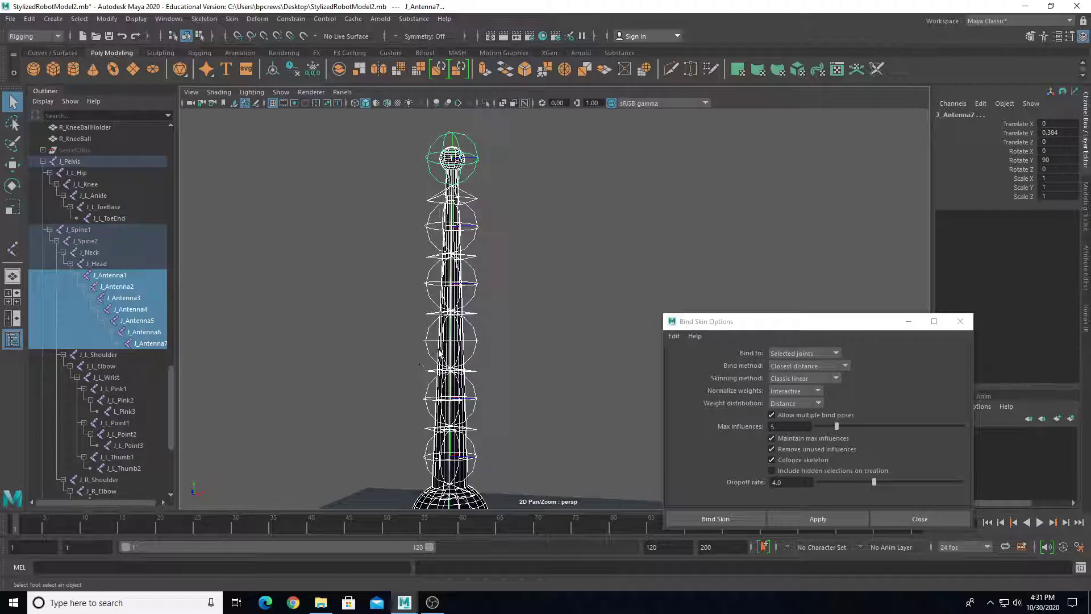
{"action": "left_click_drag", "start_coordinate": [440, 353], "coordinate": [505, 358], "text": "alt"}
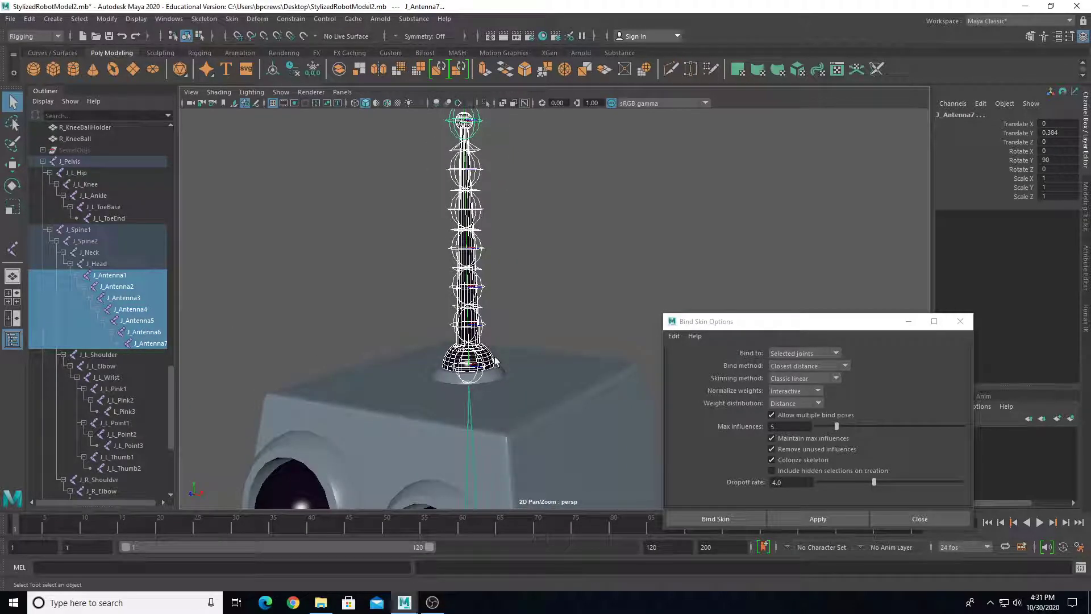
{"action": "scroll", "coordinate": [478, 387], "scroll_direction": "down", "scroll_amount": 6}
{"action": "scroll", "coordinate": [476, 388], "scroll_direction": "up", "scroll_amount": 7}
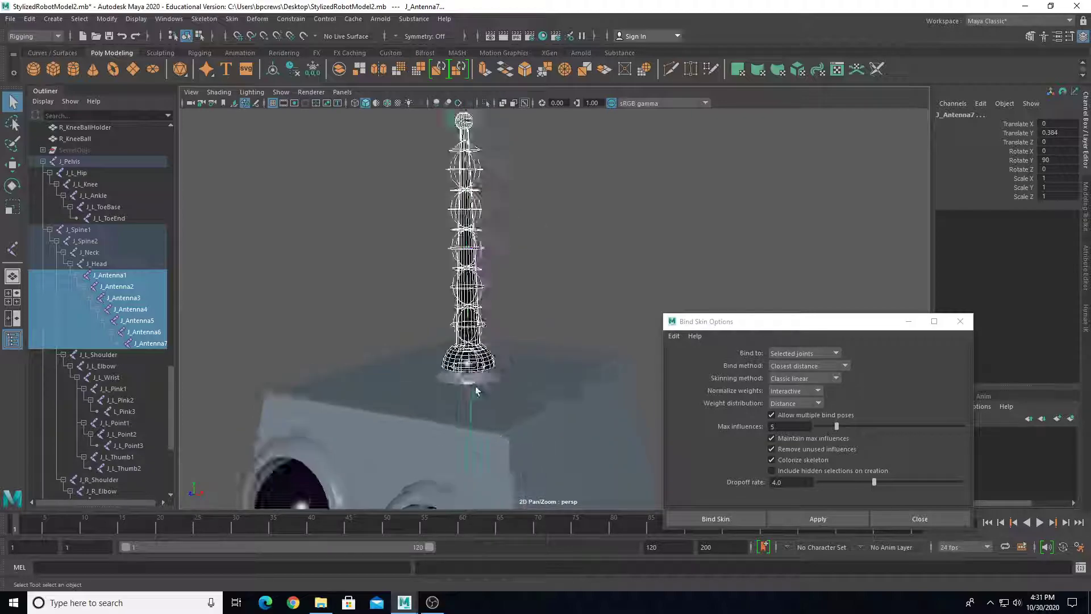
{"action": "left_click", "coordinate": [810, 520]}
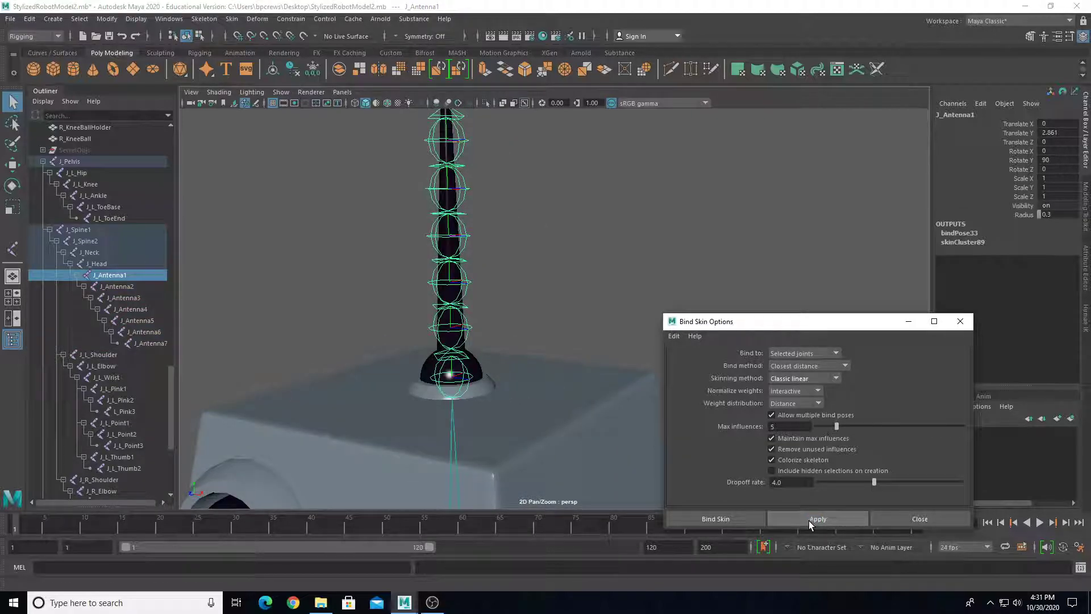
Step: Try rotating J_Antenna1 about 18 degrees around X to test the antenna's binding at its base, and undo the rotation
{"action": "left_click", "coordinate": [323, 321]}
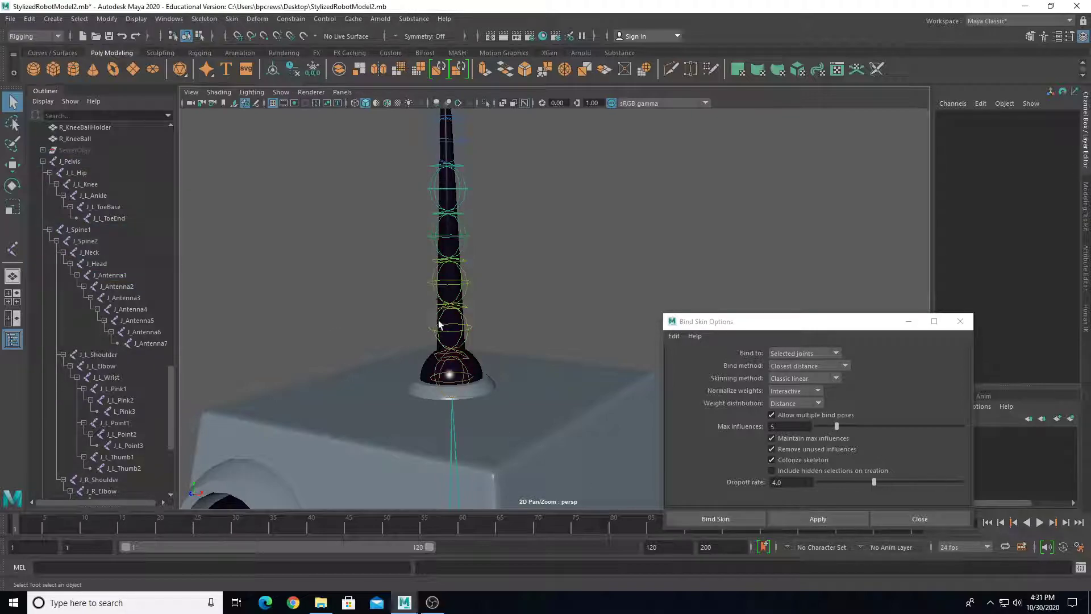
{"action": "left_click", "coordinate": [438, 386]}
{"action": "key", "text": "f"}
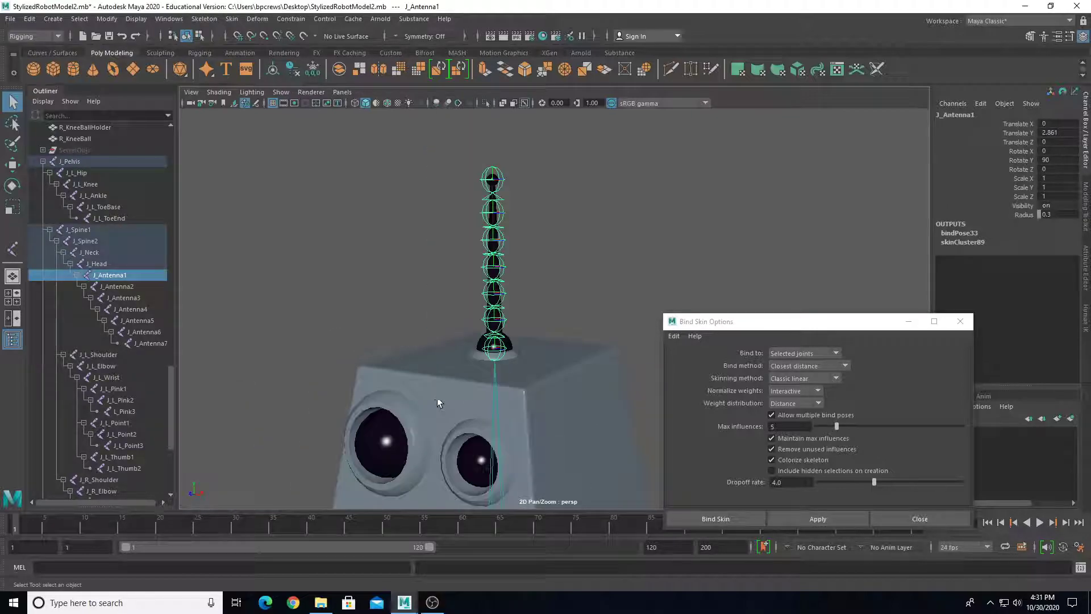
{"action": "key", "text": "e"}
{"action": "mouse_move", "coordinate": [529, 319]}
{"action": "left_mouse_down"}
{"action": "mouse_move", "coordinate": [540, 361]}
{"action": "mouse_move", "coordinate": [505, 286]}
{"action": "mouse_move", "coordinate": [518, 328]}
{"action": "left_mouse_up"}
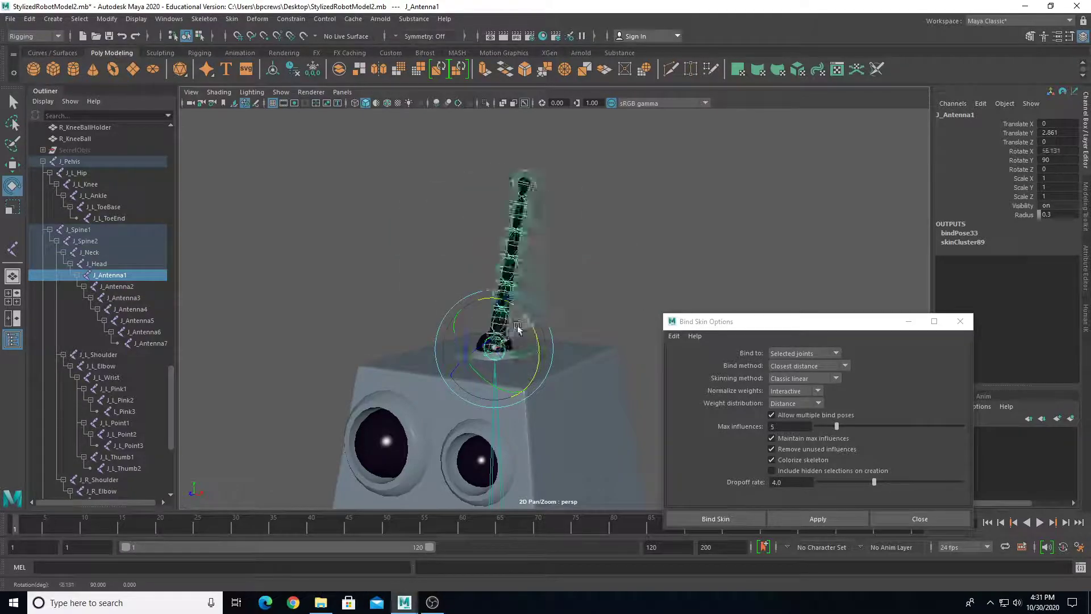
{"action": "key", "text": "ctrl+z"}
Step: Try rotating J_Antenna4 to check how the middle of the antenna bends, and undo the rotation
{"action": "scroll", "coordinate": [476, 252], "scroll_direction": "up", "scroll_amount": 3}
{"action": "left_click", "coordinate": [470, 242]}
{"action": "left_click", "coordinate": [480, 245]}
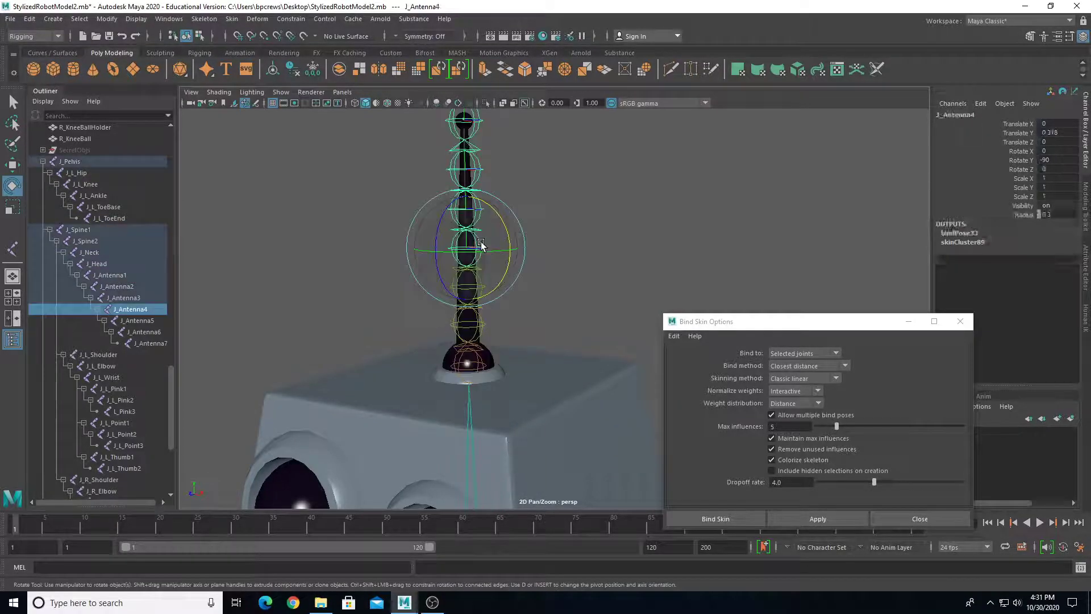
{"action": "scroll", "coordinate": [479, 245], "scroll_direction": "up", "scroll_amount": 3}
{"action": "scroll", "coordinate": [480, 246], "scroll_direction": "down", "scroll_amount": 2}
{"action": "scroll", "coordinate": [516, 248], "scroll_direction": "down", "scroll_amount": 3}
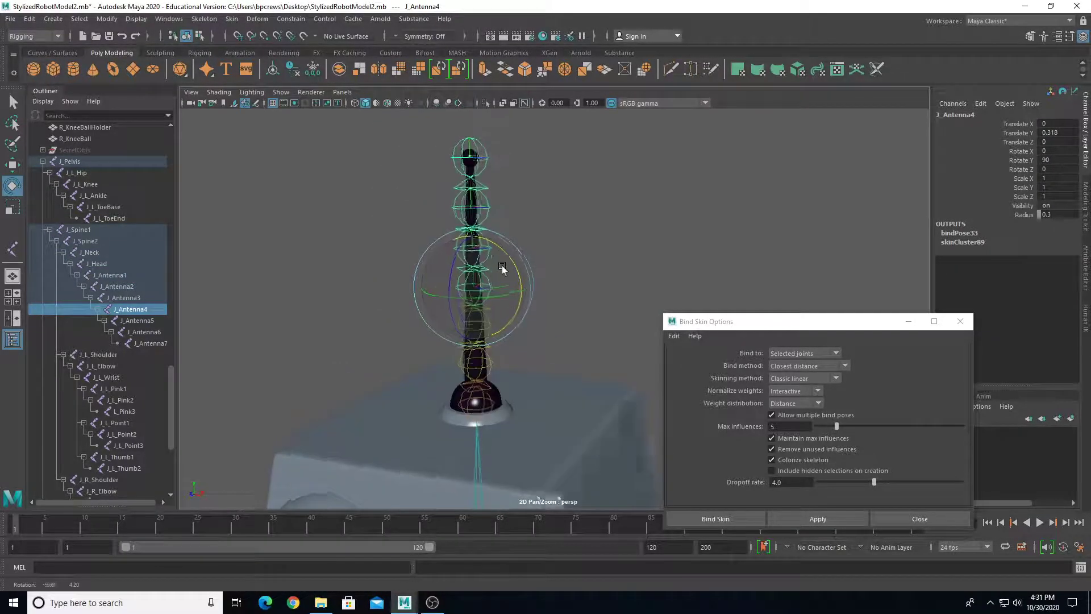
{"action": "left_click_drag", "start_coordinate": [515, 250], "coordinate": [523, 305]}
{"action": "key", "text": "ctrl+z"}
Step: Try rotating J_Antenna6 and J_Antenna3 one at a time to test the antenna's bending, undoing each rotation
{"action": "left_click", "coordinate": [479, 197]}
{"action": "mouse_move", "coordinate": [499, 185]}
{"action": "left_mouse_down"}
{"action": "mouse_move", "coordinate": [516, 175]}
{"action": "mouse_move", "coordinate": [513, 236]}
{"action": "mouse_move", "coordinate": [500, 182]}
{"action": "left_mouse_up"}
{"action": "key", "text": "ctrl+z"}
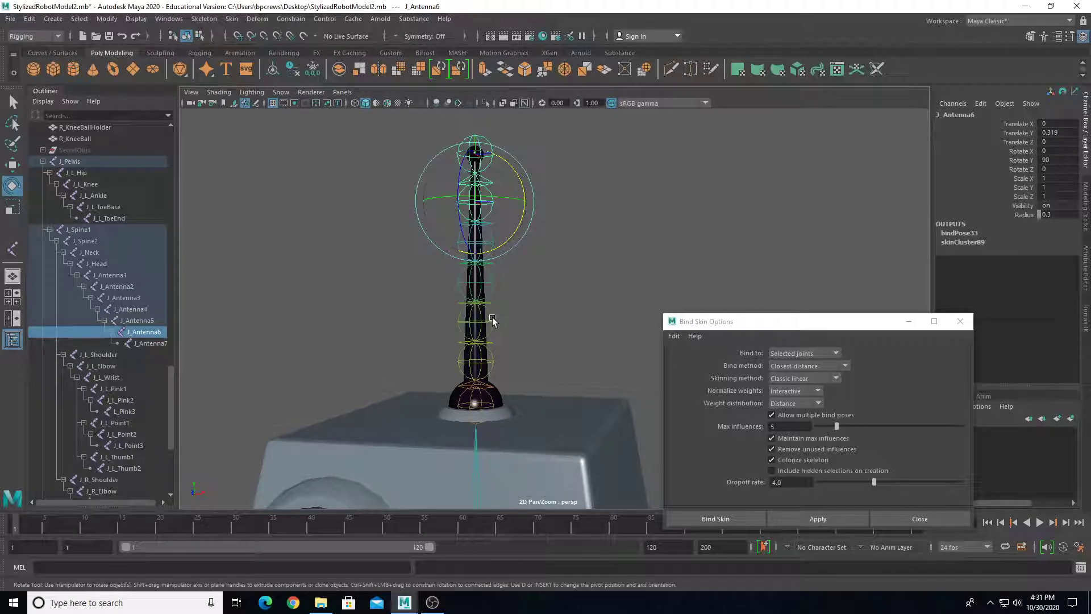
{"action": "key", "text": "Up"}
{"action": "key", "text": "Up"}
{"action": "key", "text": "Up"}
{"action": "mouse_move", "coordinate": [516, 288]}
{"action": "left_mouse_down"}
{"action": "mouse_move", "coordinate": [514, 318]}
{"action": "mouse_move", "coordinate": [534, 281]}
{"action": "left_mouse_up"}
{"action": "key", "text": "ctrl+z"}
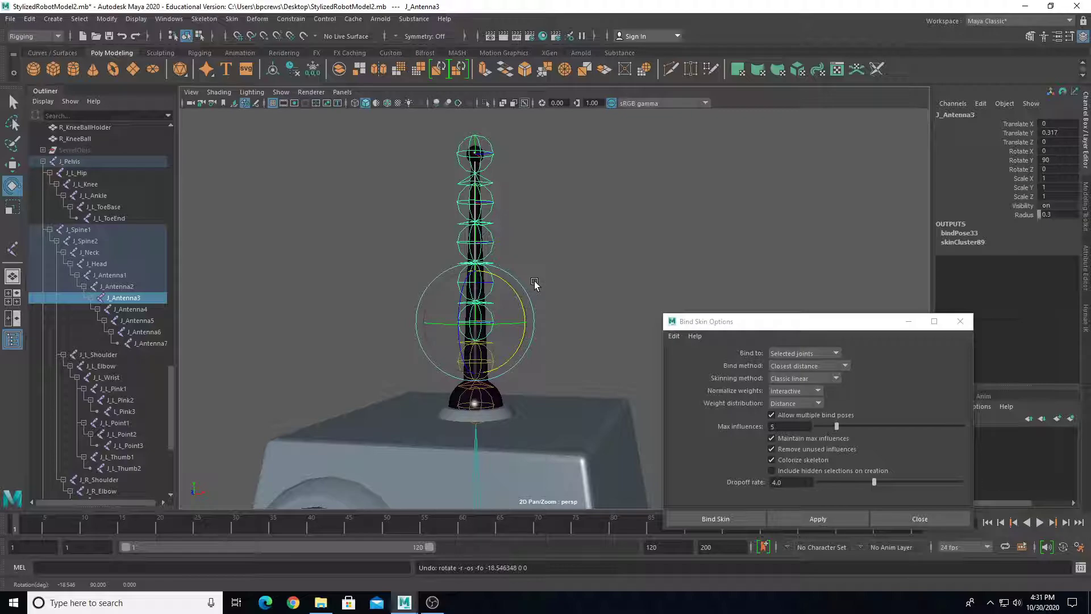
Step: Try rotating J_Antenna2 through J_Antenna7 together about 53 degrees around X to curl the antenna, and undo it
{"action": "left_click", "coordinate": [125, 276]}
{"action": "left_click_drag", "start_coordinate": [131, 288], "coordinate": [157, 347]}
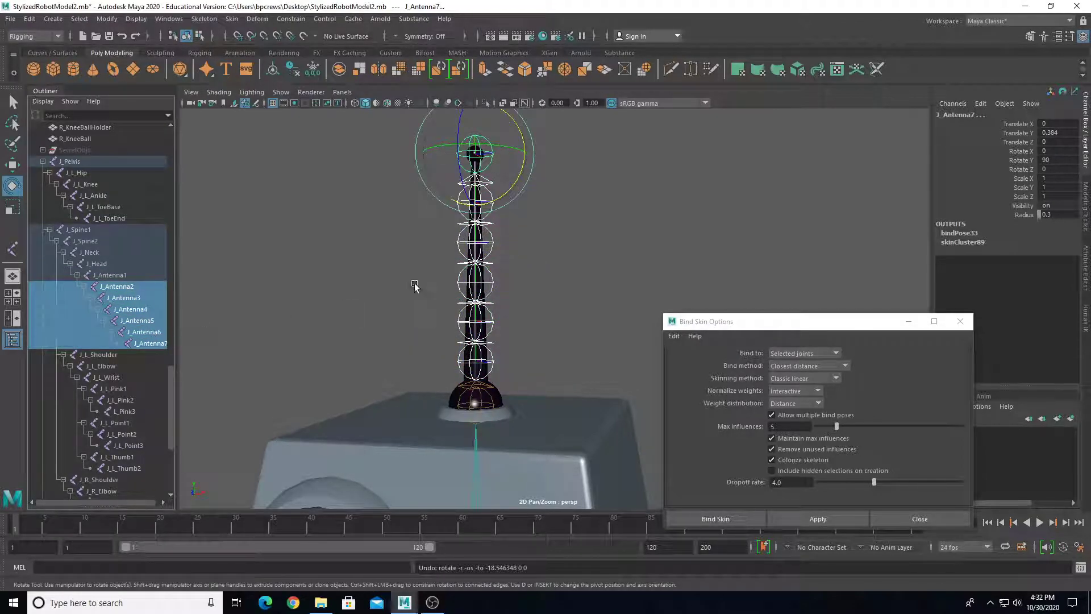
{"action": "left_click_drag", "start_coordinate": [518, 133], "coordinate": [518, 180]}
{"action": "key", "text": "ctrl+z"}
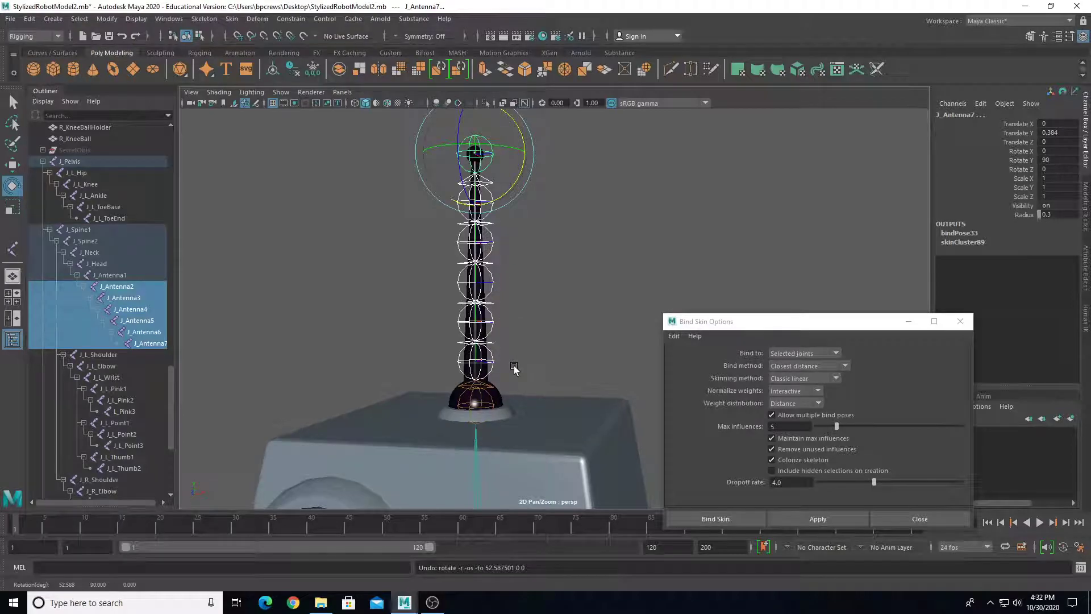
Step: Try rotating J_L_Shoulder to compare the rigid arm's motion with the antenna, and undo the rotation
{"action": "scroll", "coordinate": [514, 370], "scroll_direction": "up", "scroll_amount": 2}
{"action": "middle_click_drag", "start_coordinate": [500, 370], "coordinate": [526, 316], "text": "alt"}
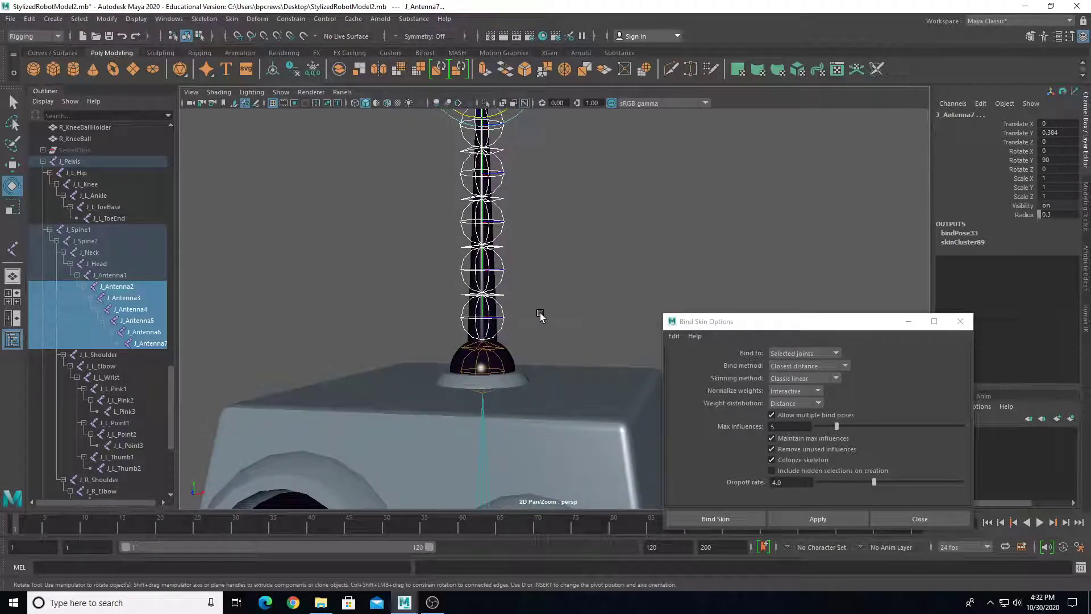
{"action": "right_click_drag", "start_coordinate": [611, 344], "coordinate": [493, 367], "text": "alt"}
{"action": "middle_click_drag", "start_coordinate": [493, 367], "coordinate": [316, 121], "text": "alt"}
{"action": "right_click_drag", "start_coordinate": [316, 121], "coordinate": [354, 292], "text": "alt"}
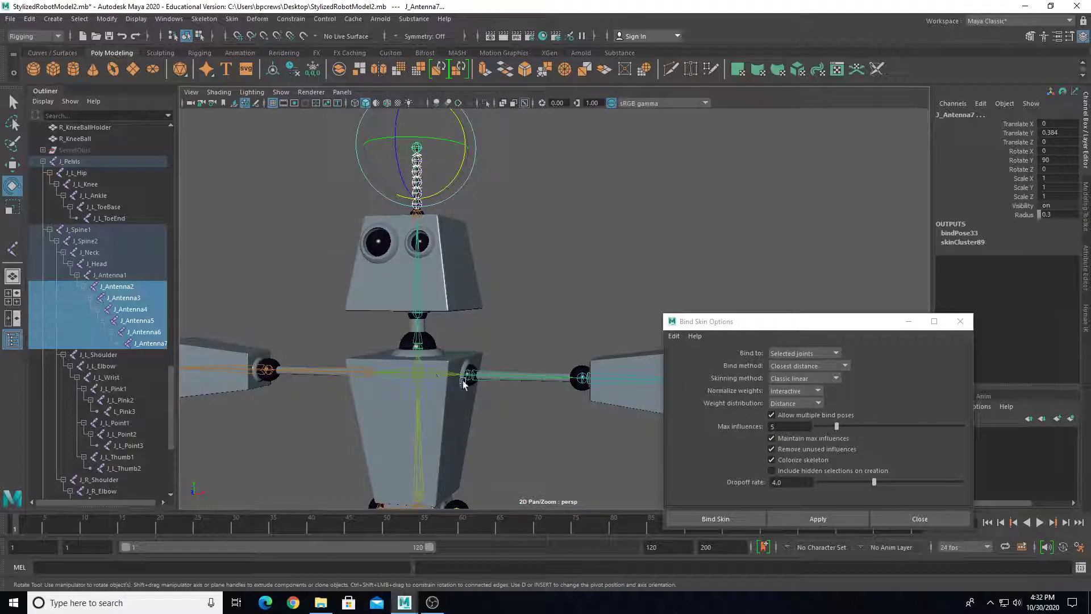
{"action": "left_click", "coordinate": [478, 379]}
{"action": "left_click_drag", "start_coordinate": [516, 358], "coordinate": [484, 353]}
{"action": "key", "text": "ctrl+z"}
Step: Try rotating J_Antenna3 again to check the antenna's deformation up close, and undo the rotation
{"action": "right_click_drag", "start_coordinate": [370, 272], "coordinate": [428, 279], "text": "alt"}
{"action": "middle_click_drag", "start_coordinate": [428, 279], "coordinate": [436, 363], "text": "alt"}
{"action": "right_click_drag", "start_coordinate": [436, 363], "coordinate": [528, 364], "text": "alt"}
{"action": "middle_click_drag", "start_coordinate": [432, 227], "coordinate": [486, 354], "text": "alt"}
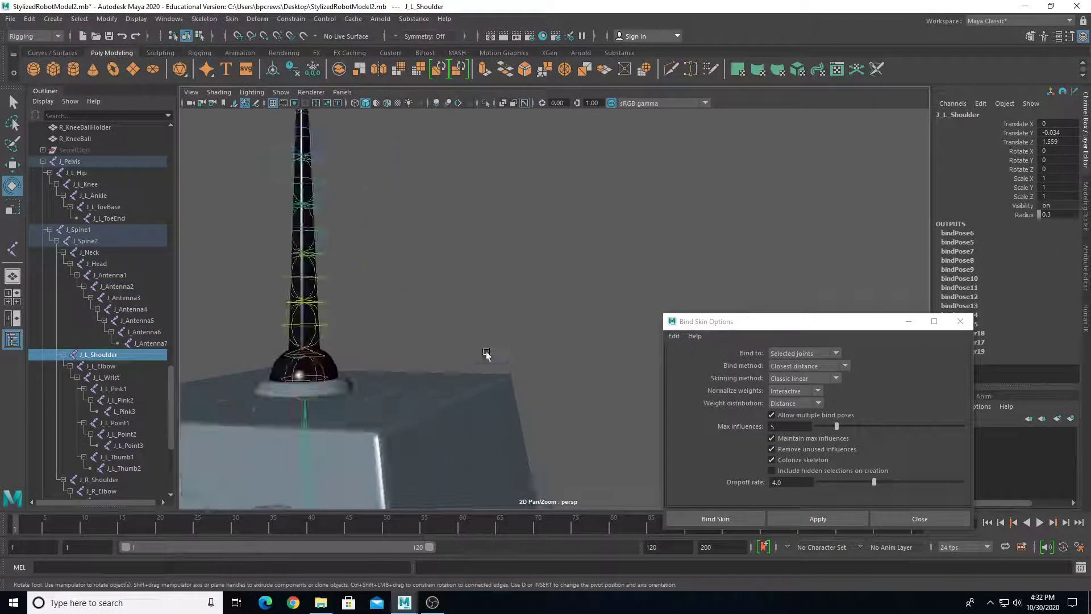
{"action": "left_click", "coordinate": [301, 250]}
{"action": "left_click_drag", "start_coordinate": [319, 250], "coordinate": [628, 204]}
{"action": "key", "text": "ctrl+z"}
Step: Try rotating J_Antenna2 about 35 degrees around X to inspect the deformation of the antenna's ball base, and undo it
{"action": "scroll", "coordinate": [376, 342], "scroll_direction": "up", "scroll_amount": 4}
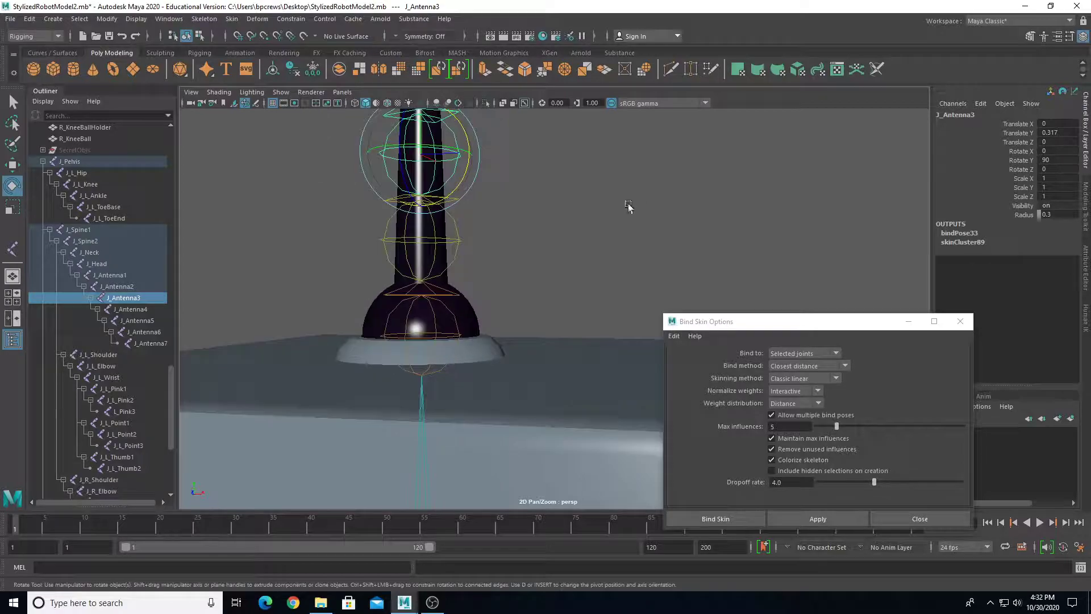
{"action": "left_click_drag", "start_coordinate": [542, 272], "coordinate": [520, 289], "text": "alt"}
{"action": "left_click", "coordinate": [462, 309]}
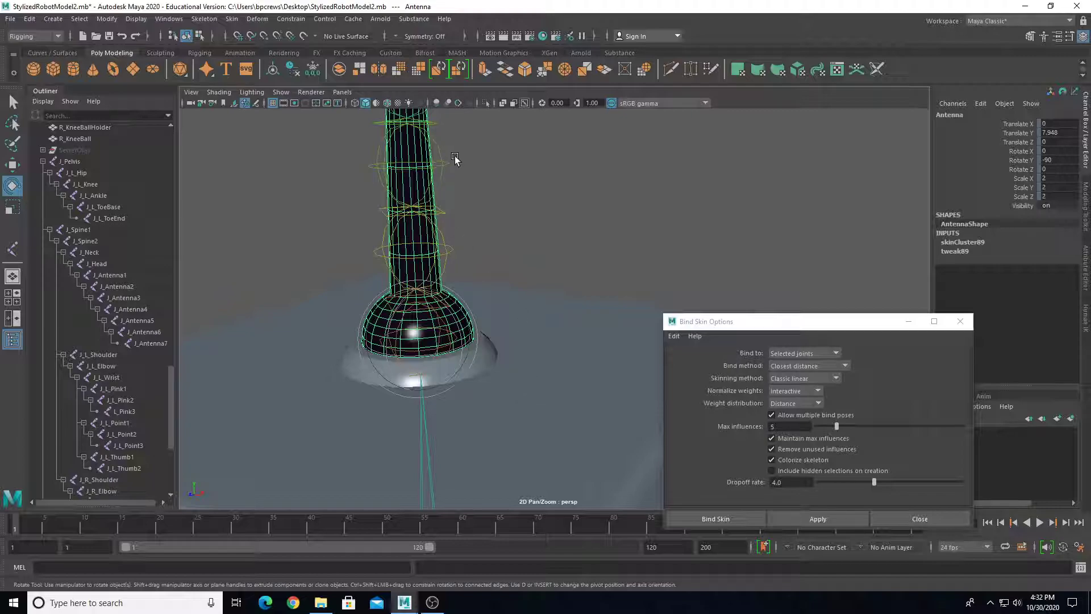
{"action": "left_click", "coordinate": [447, 239]}
{"action": "left_click_drag", "start_coordinate": [446, 234], "coordinate": [428, 285]}
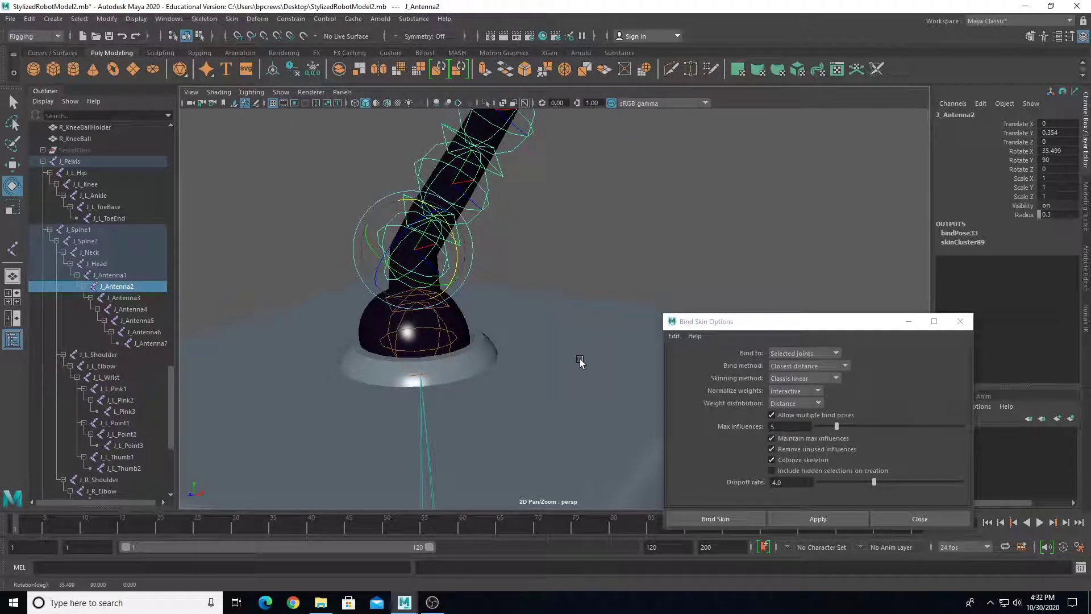
{"action": "key", "text": "ctrl+z"}
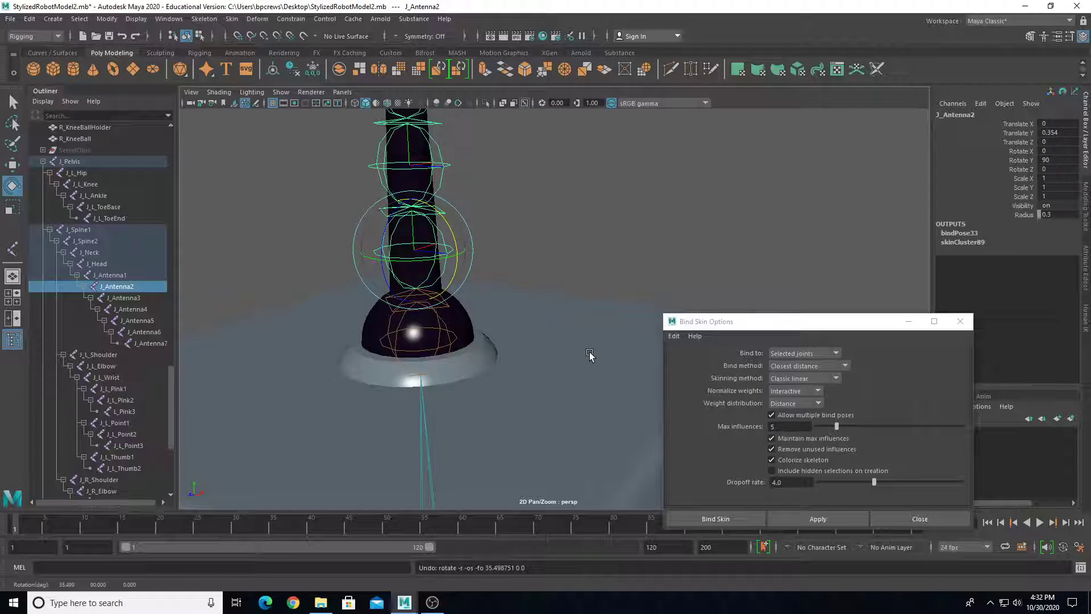
Step: Close the bind options, select the Antenna mesh and open the Paint Skin Weights tool settings beside the model
{"action": "left_click", "coordinate": [961, 321]}
{"action": "left_click", "coordinate": [462, 317]}
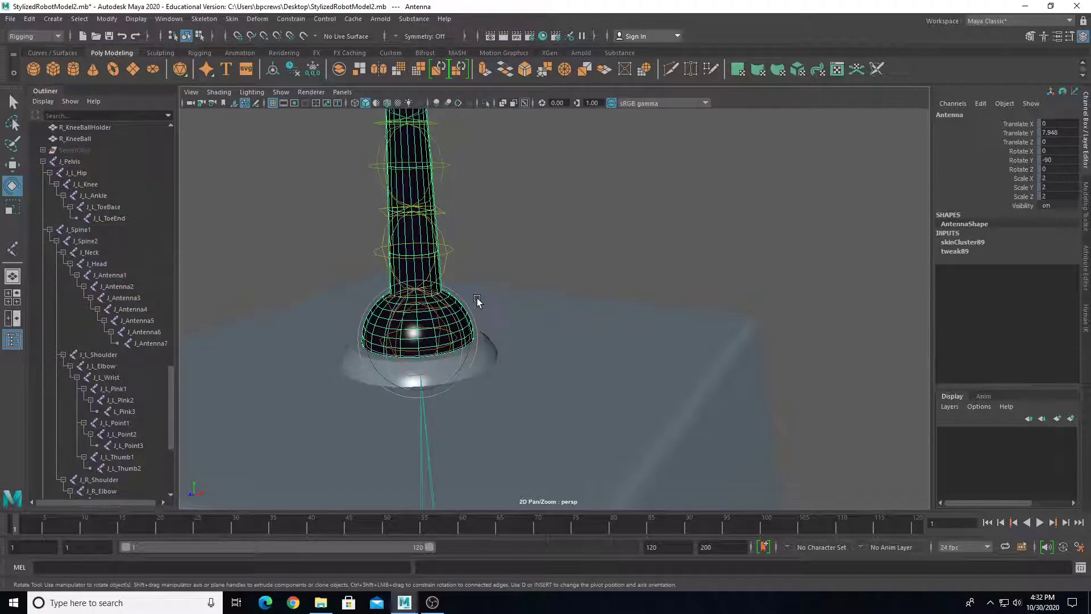
{"action": "left_click", "coordinate": [232, 18]}
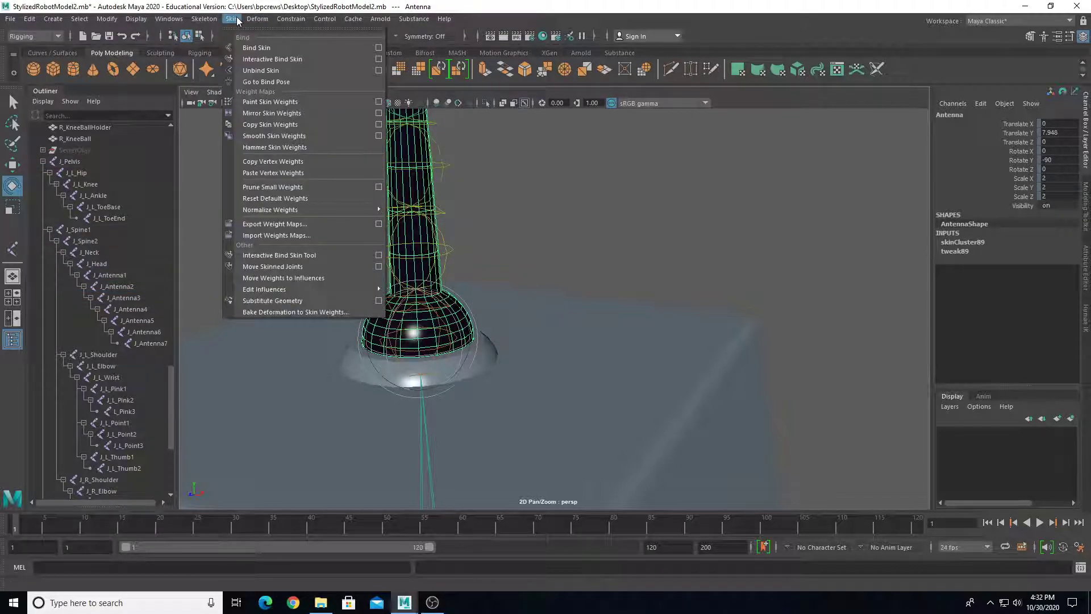
{"action": "left_click", "coordinate": [378, 101]}
{"action": "mouse_move", "coordinate": [293, 98]}
{"action": "left_mouse_down"}
{"action": "mouse_move", "coordinate": [629, 86]}
{"action": "mouse_move", "coordinate": [919, 54]}
{"action": "mouse_move", "coordinate": [897, 73]}
{"action": "left_mouse_up"}
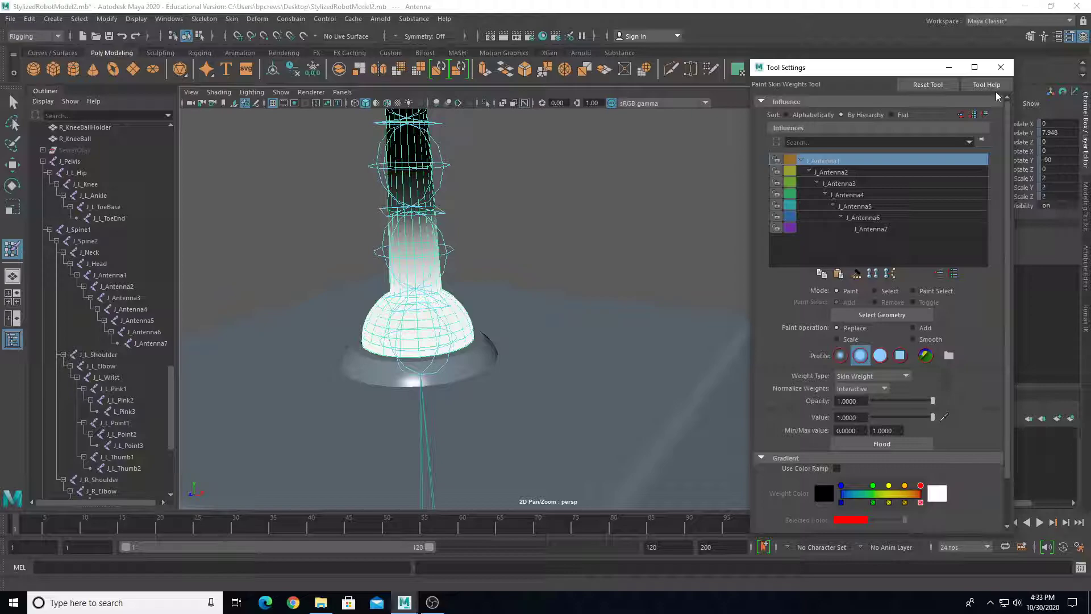
Step: Go through the antenna joints in the influence list to examine each one's weights on the mesh, ending on J_Antenna1
{"action": "scroll", "coordinate": [449, 297], "scroll_direction": "up", "scroll_amount": 4}
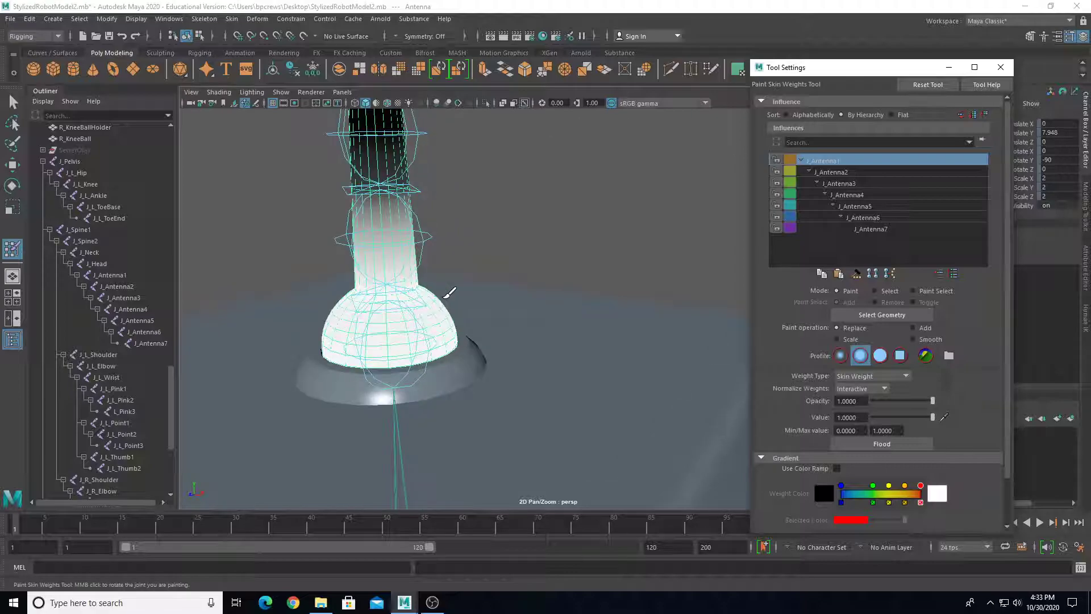
{"action": "middle_click_drag", "start_coordinate": [407, 298], "coordinate": [520, 298], "text": "alt"}
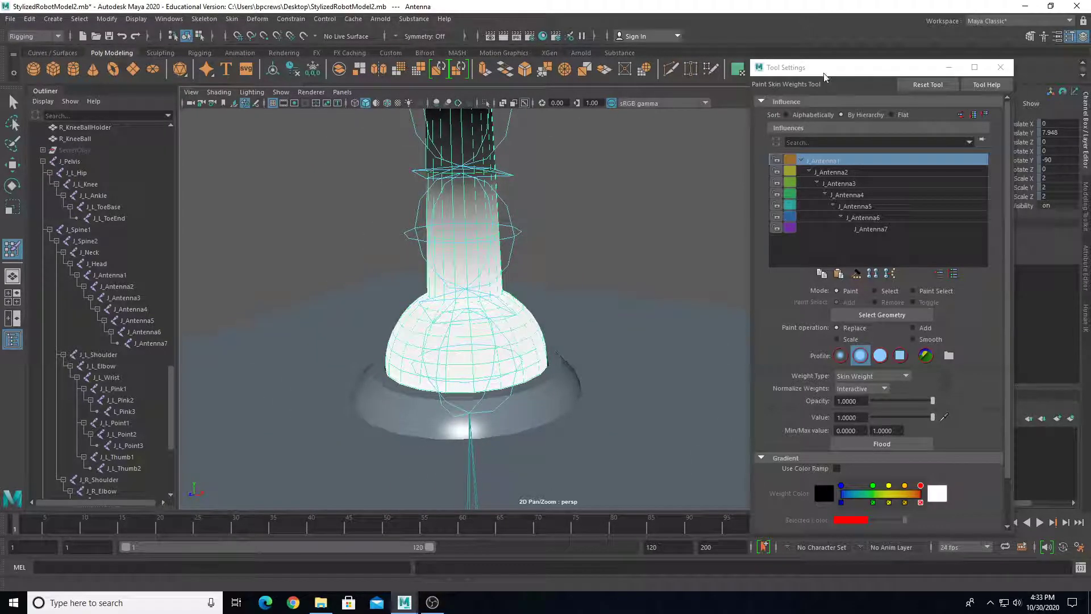
{"action": "left_click", "coordinate": [821, 163]}
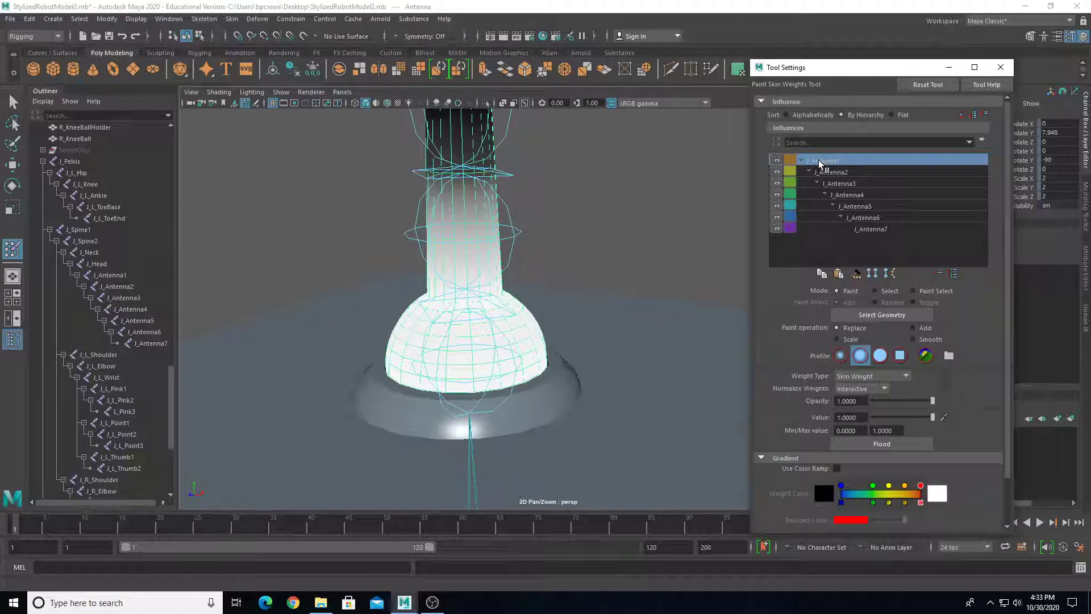
{"action": "left_click", "coordinate": [835, 172]}
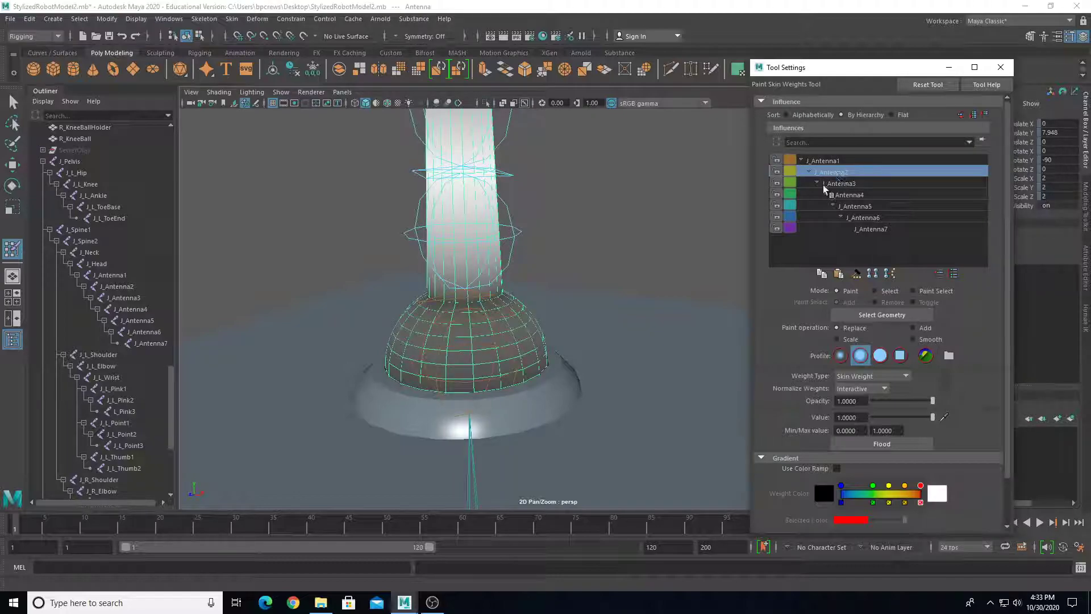
{"action": "key", "text": "f"}
{"action": "left_click", "coordinate": [855, 183]}
{"action": "left_click", "coordinate": [857, 206]}
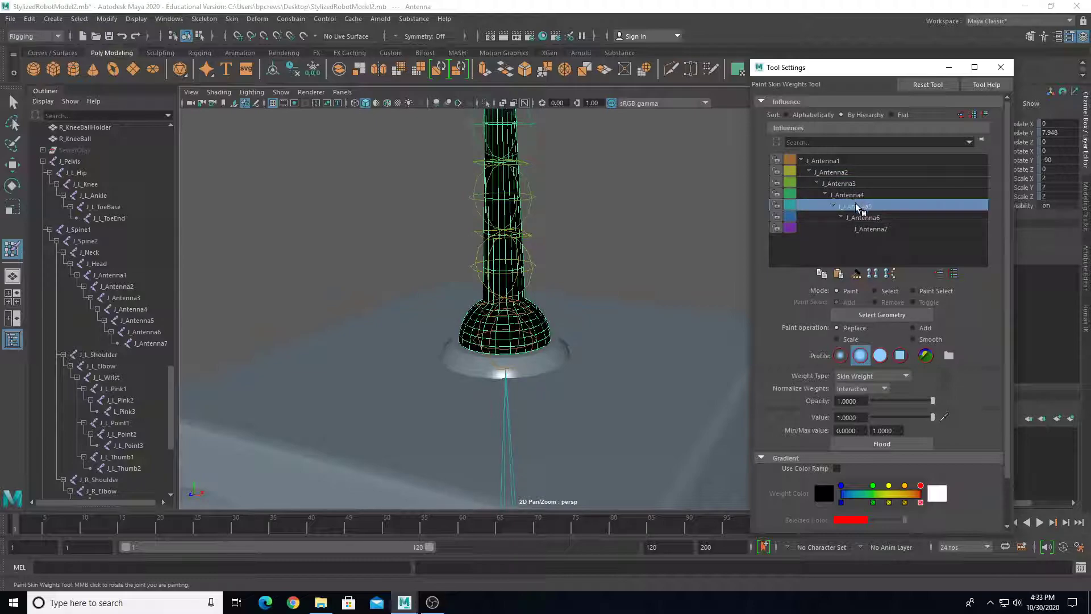
{"action": "right_click_drag", "start_coordinate": [561, 262], "coordinate": [455, 251], "text": "alt"}
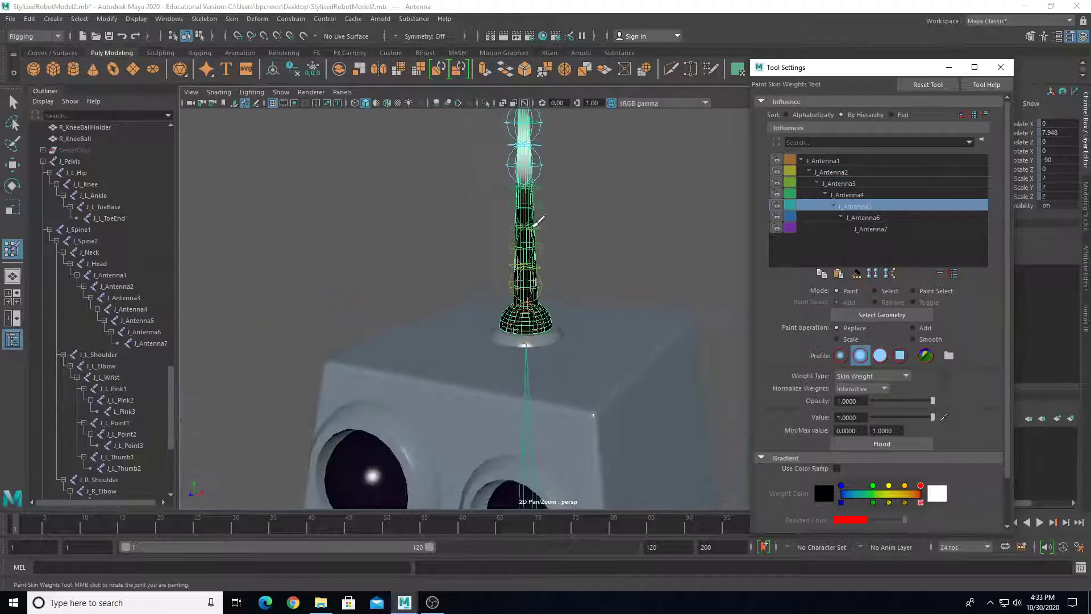
{"action": "key", "text": "f"}
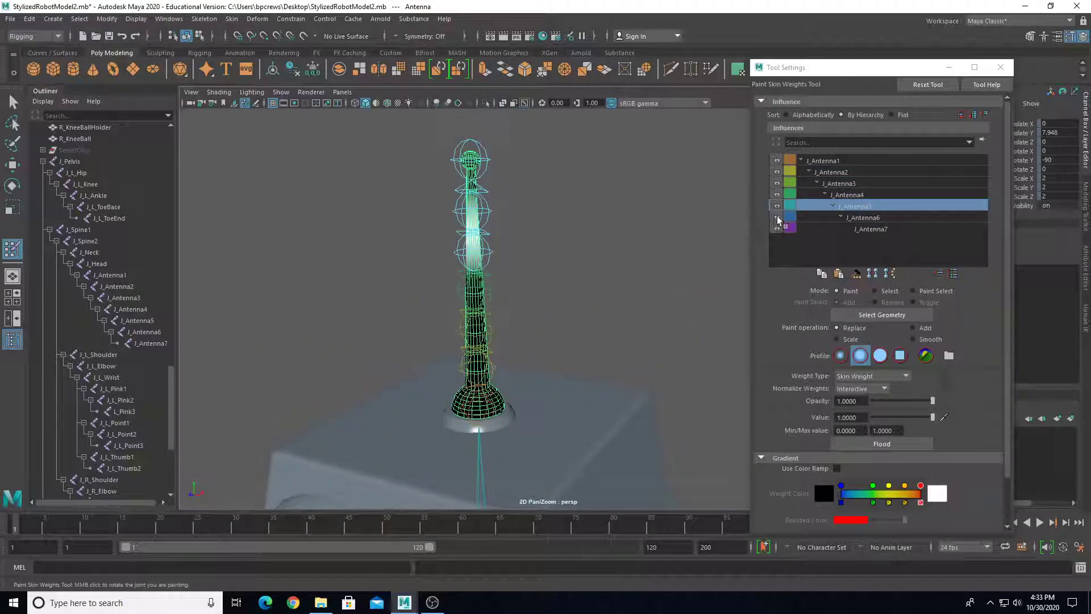
{"action": "left_click", "coordinate": [863, 217]}
{"action": "left_click", "coordinate": [867, 229]}
{"action": "left_click", "coordinate": [833, 161]}
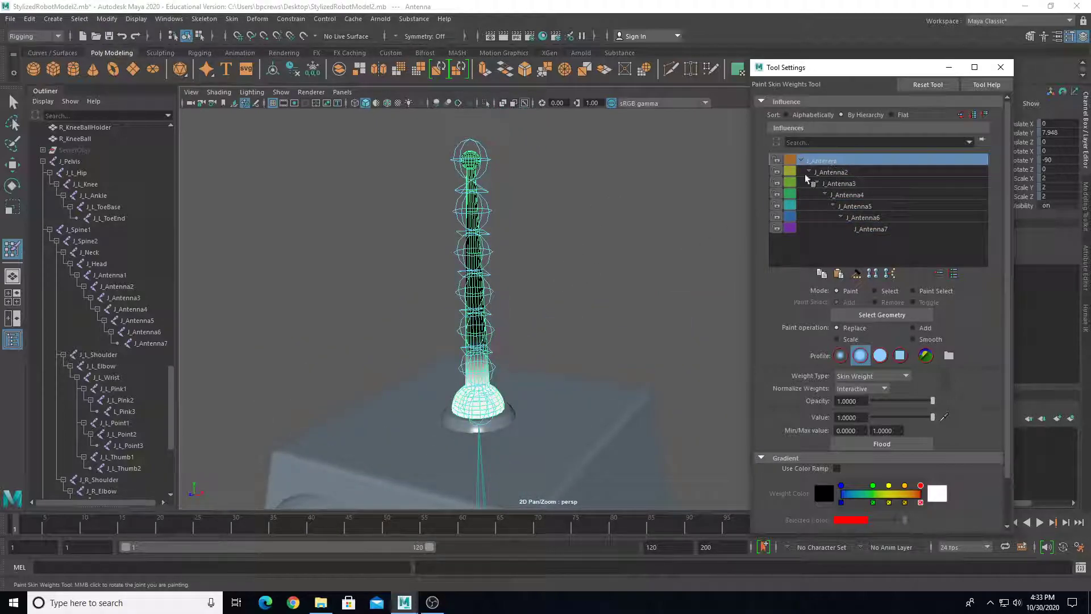
Step: Compare the J_Antenna1 and J_Antenna2 skin weights on the antenna's ball base up close
{"action": "right_click_drag", "start_coordinate": [559, 387], "coordinate": [521, 388], "text": "alt"}
{"action": "mouse_move", "coordinate": [521, 388]}
{"action": "middle_mouse_down", "text": "alt"}
{"action": "mouse_move", "coordinate": [521, 319]}
{"action": "mouse_move", "coordinate": [543, 252]}
{"action": "middle_mouse_up", "text": "alt"}
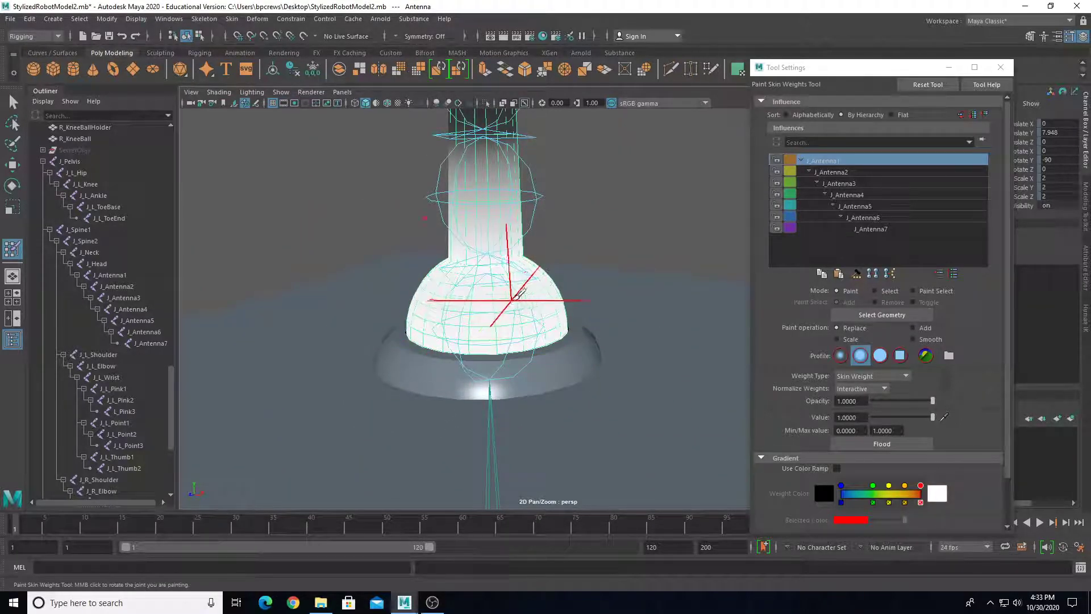
{"action": "middle_click_drag", "start_coordinate": [509, 301], "coordinate": [483, 383], "text": "alt"}
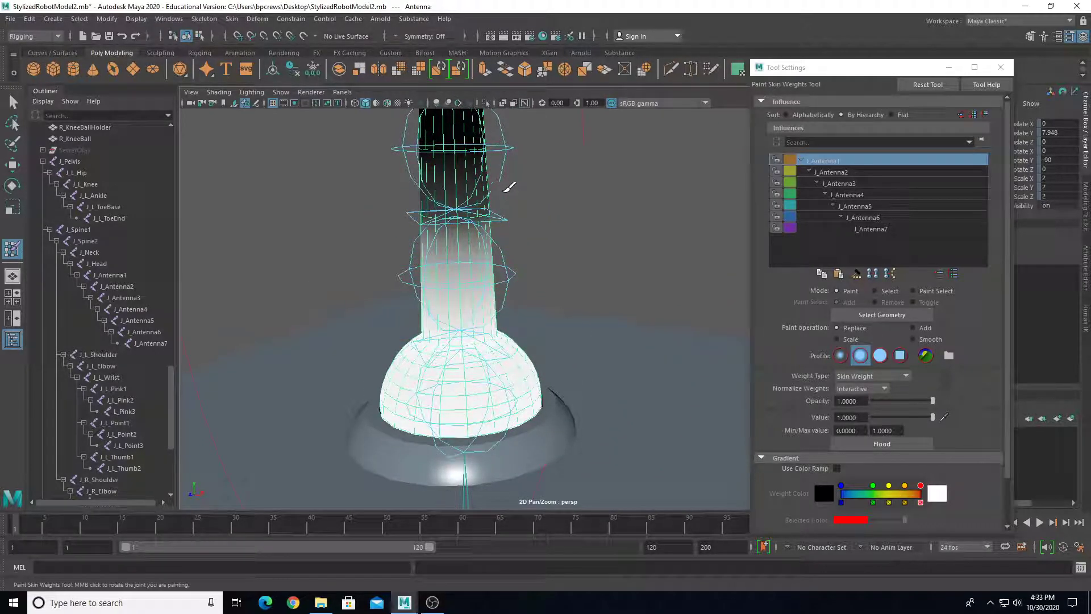
{"action": "scroll", "coordinate": [477, 175], "scroll_direction": "down", "scroll_amount": 3}
{"action": "scroll", "coordinate": [475, 178], "scroll_direction": "up", "scroll_amount": 1}
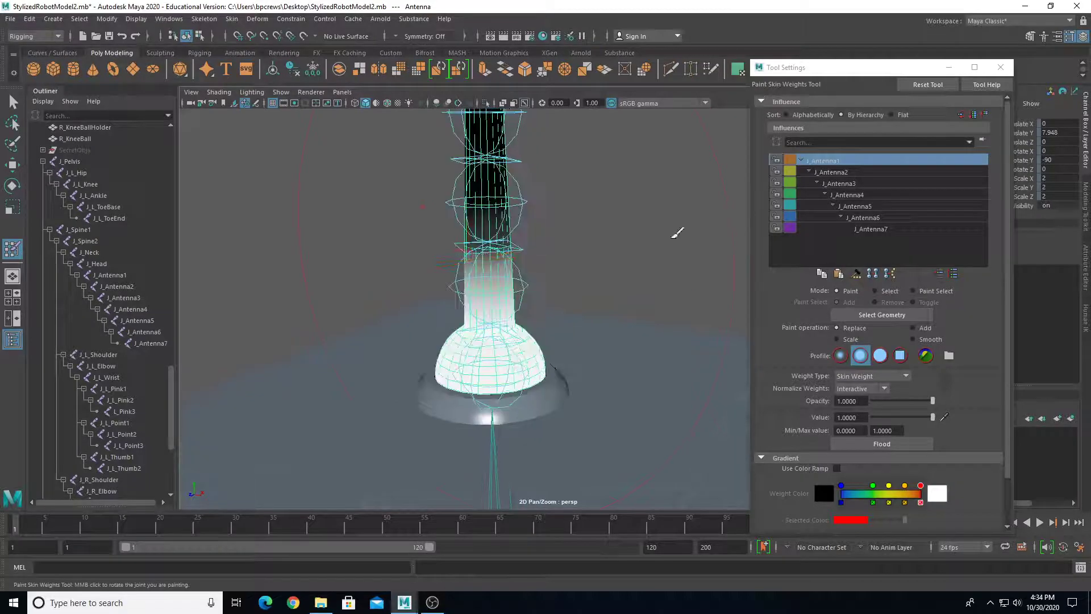
{"action": "left_click", "coordinate": [826, 173]}
{"action": "left_click_drag", "start_coordinate": [546, 276], "coordinate": [488, 321], "text": "alt"}
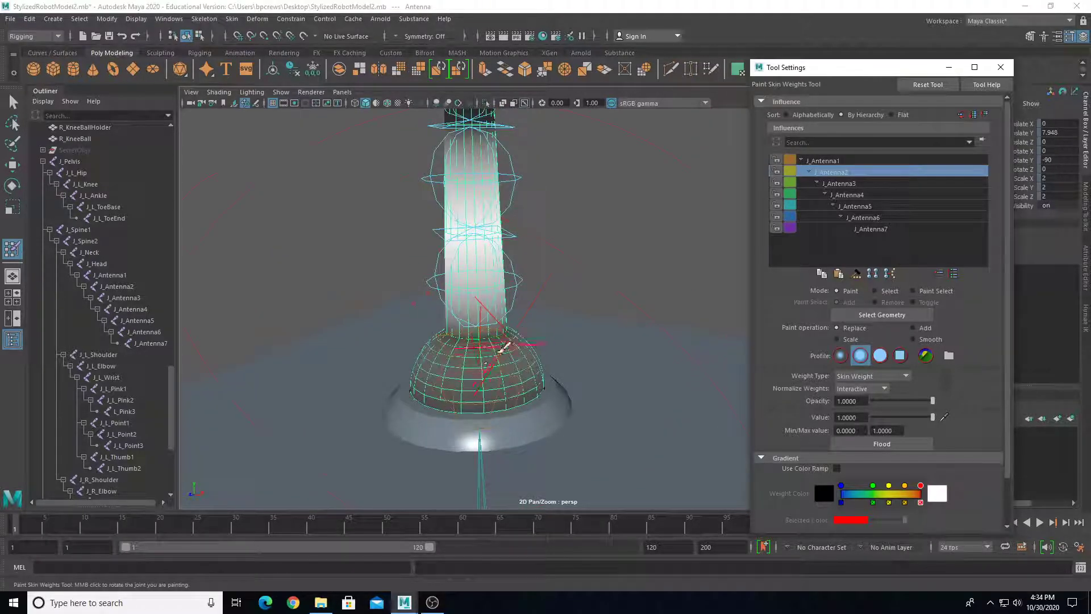
{"action": "scroll", "coordinate": [483, 349], "scroll_direction": "up", "scroll_amount": 5}
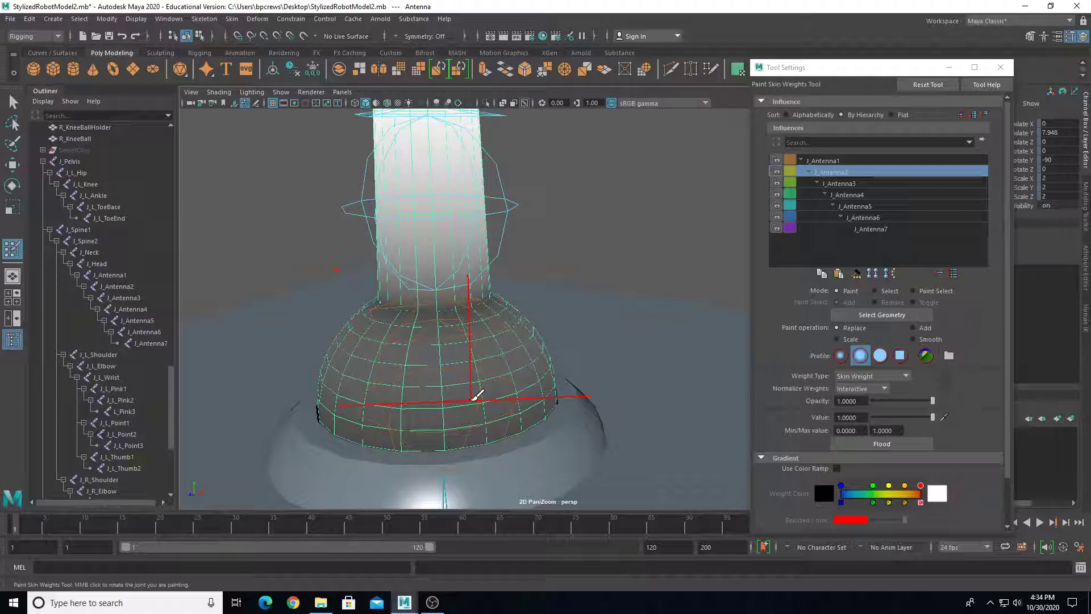
{"action": "left_click", "coordinate": [829, 162]}
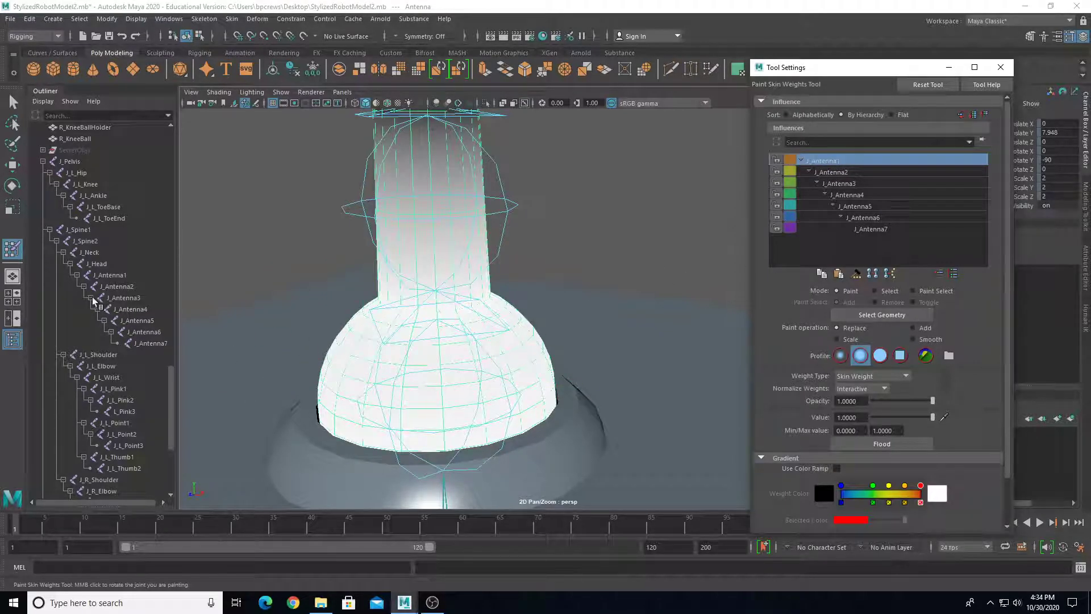
{"action": "scroll", "coordinate": [524, 321], "scroll_direction": "down", "scroll_amount": 8}
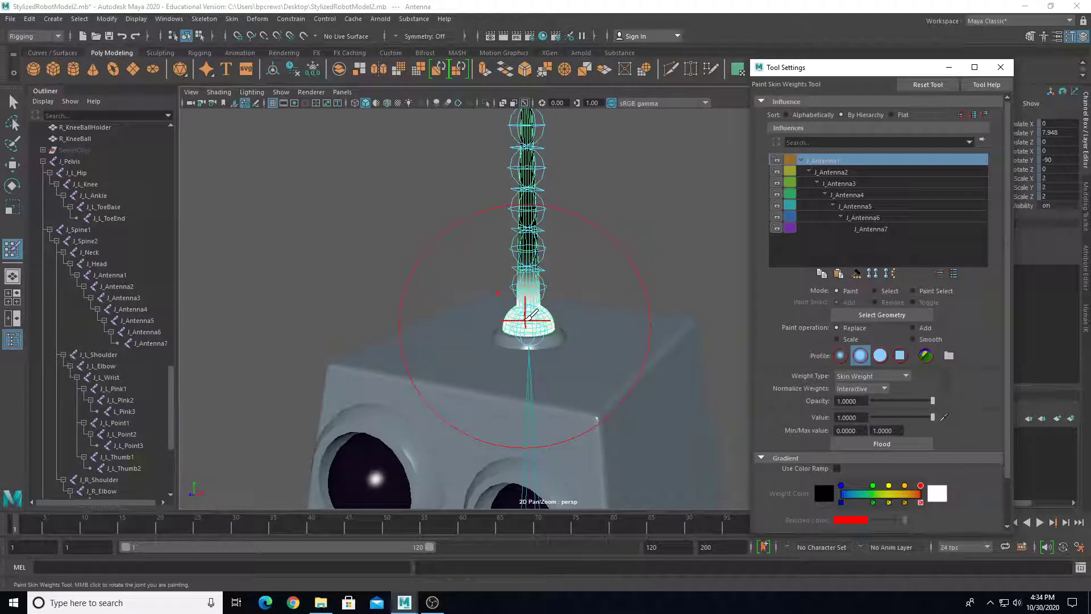
Step: Shrink the brush, set the paint operation to Add at value 1 and paint J_Antenna1 weight around the exposed ball base, undoing a stray stroke
{"action": "left_click_drag", "start_coordinate": [528, 316], "coordinate": [472, 330]}
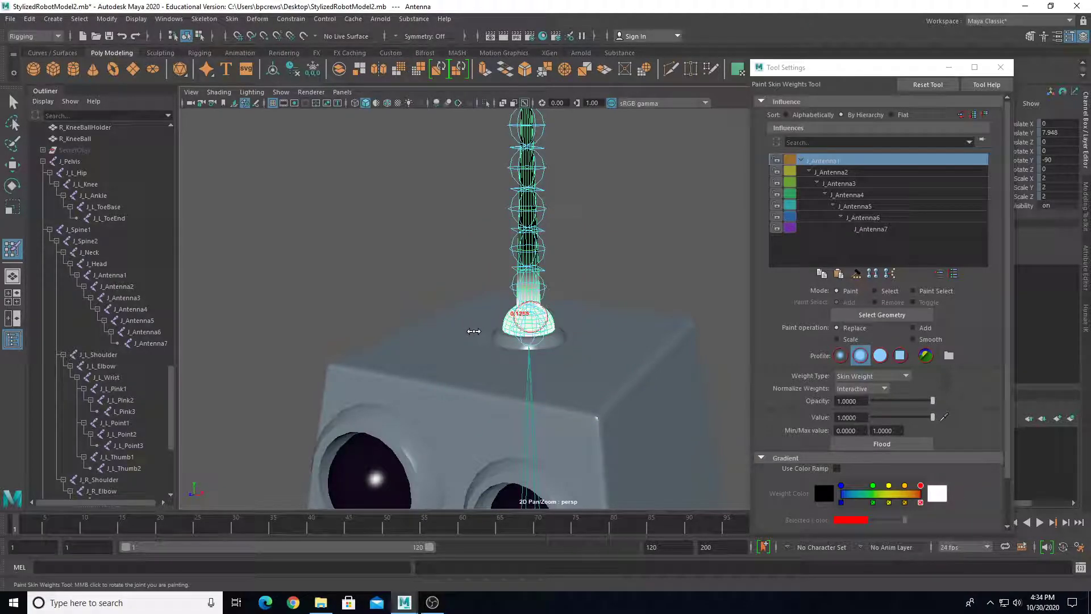
{"action": "scroll", "coordinate": [500, 330], "scroll_direction": "up", "scroll_amount": 8}
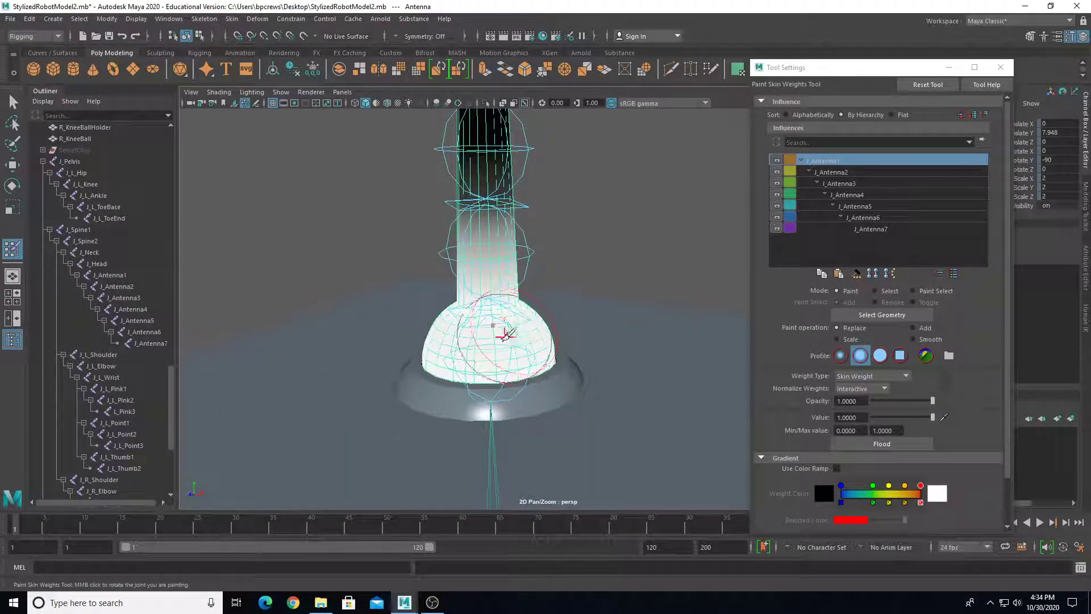
{"action": "left_click_drag", "start_coordinate": [532, 322], "coordinate": [513, 323], "text": "alt"}
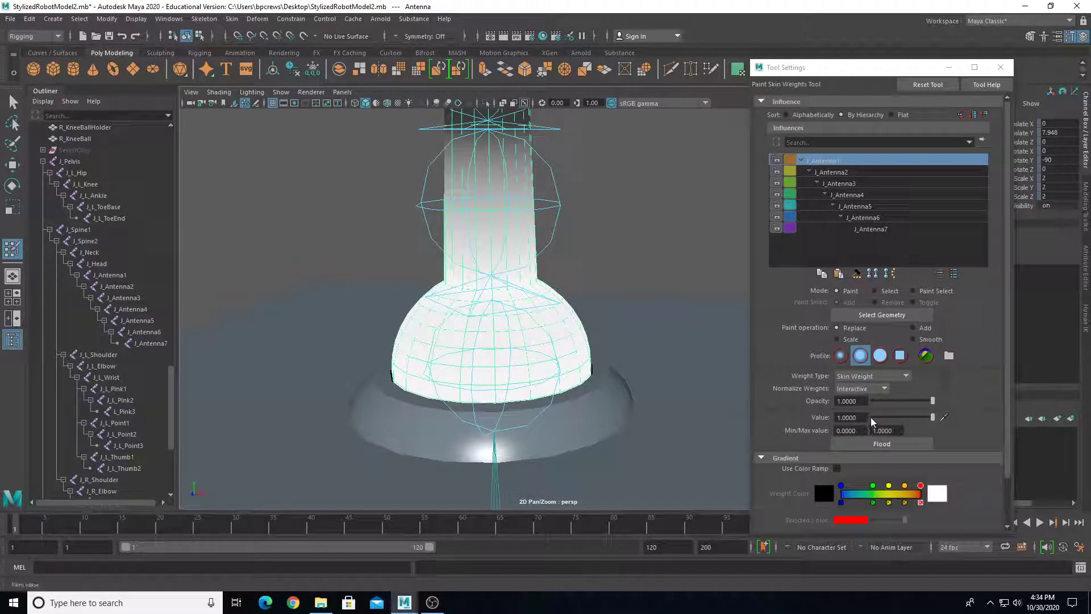
{"action": "left_click", "coordinate": [922, 328]}
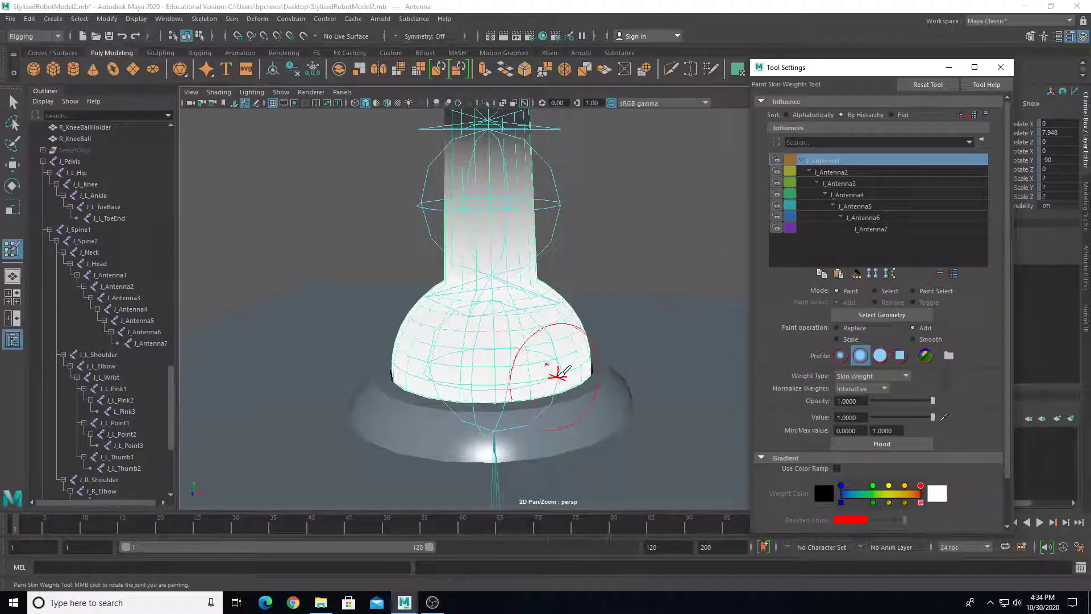
{"action": "mouse_move", "coordinate": [580, 369]}
{"action": "left_mouse_down"}
{"action": "mouse_move", "coordinate": [435, 370]}
{"action": "mouse_move", "coordinate": [542, 365]}
{"action": "left_mouse_up"}
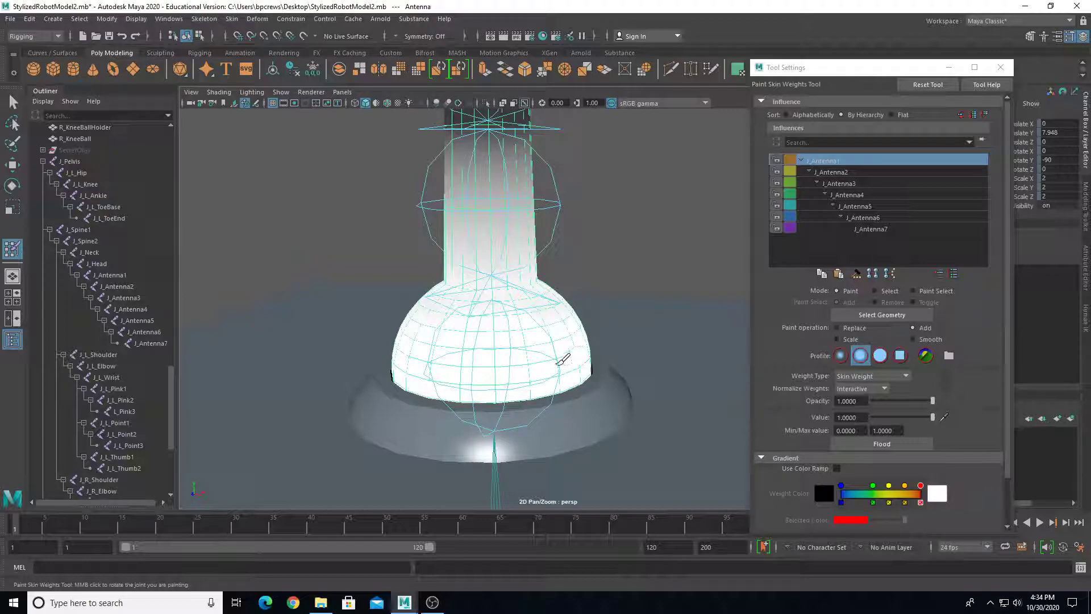
{"action": "key", "text": "ctrl+z"}
{"action": "left_click_drag", "start_coordinate": [467, 388], "coordinate": [575, 370], "text": "alt"}
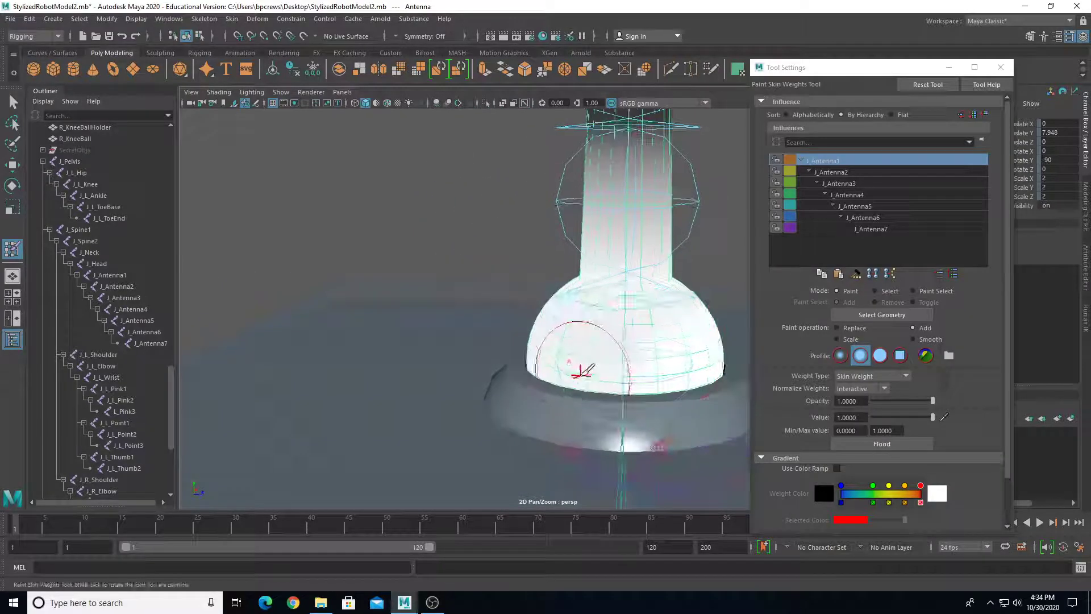
{"action": "left_click_drag", "start_coordinate": [504, 332], "coordinate": [577, 335], "text": "alt"}
{"action": "mouse_move", "coordinate": [476, 320]}
{"action": "left_mouse_down", "text": "alt"}
{"action": "mouse_move", "coordinate": [564, 321]}
{"action": "mouse_move", "coordinate": [509, 334]}
{"action": "mouse_move", "coordinate": [516, 324]}
{"action": "mouse_move", "coordinate": [555, 360]}
{"action": "left_mouse_up", "text": "alt"}
Step: Hide the head and antenna holder to expose the whole ball, and resume Paint Skin Weights on the Antenna mesh
{"action": "key", "text": "4"}
{"action": "key", "text": "5"}
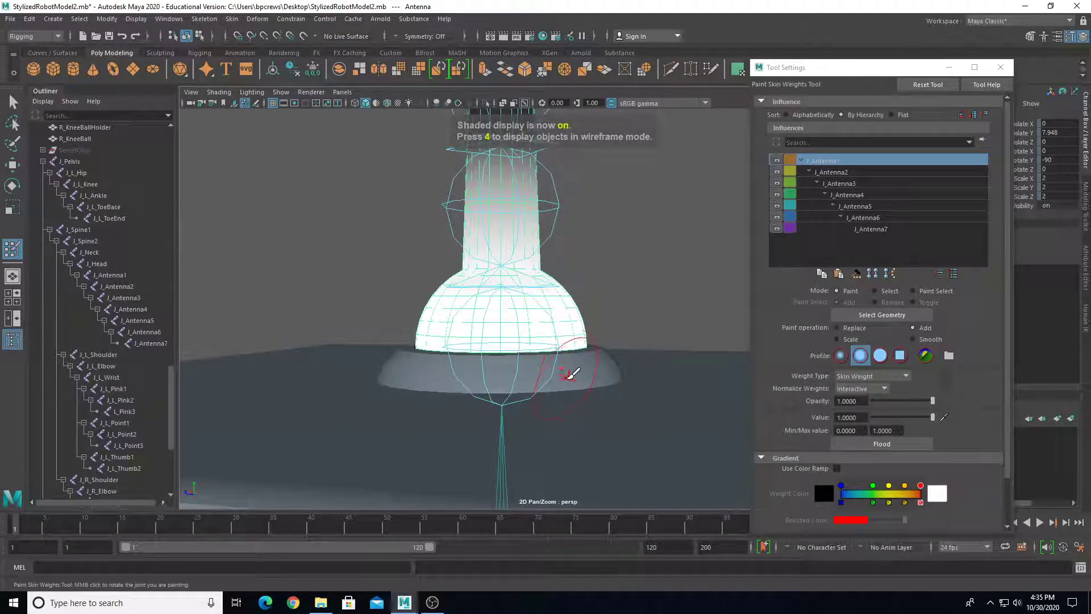
{"action": "key", "text": "w"}
{"action": "left_click", "coordinate": [644, 375]}
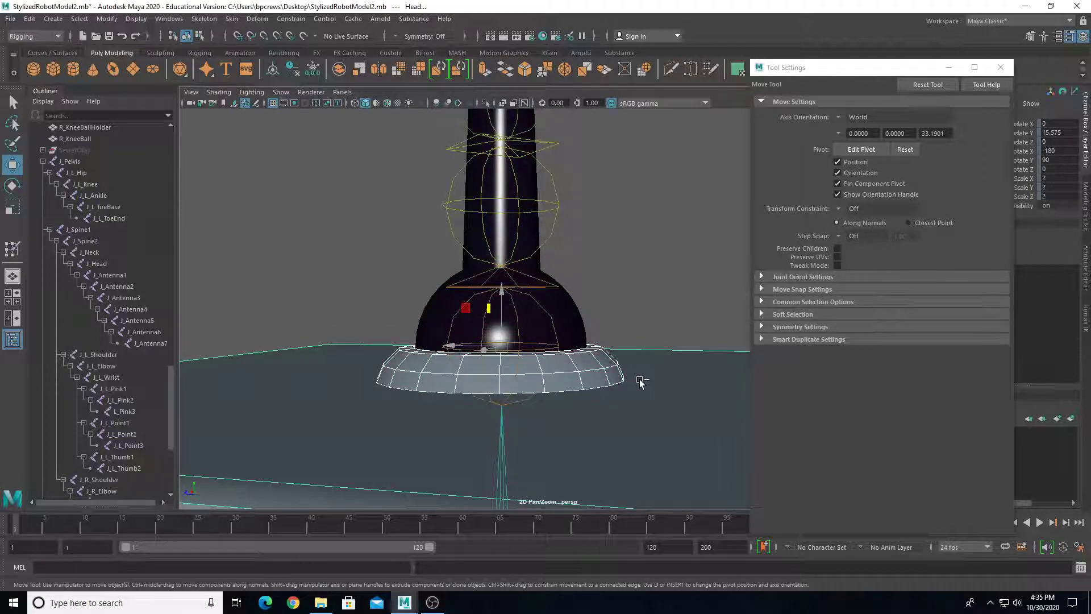
{"action": "key", "text": "ctrl+h"}
{"action": "left_click", "coordinate": [579, 329]}
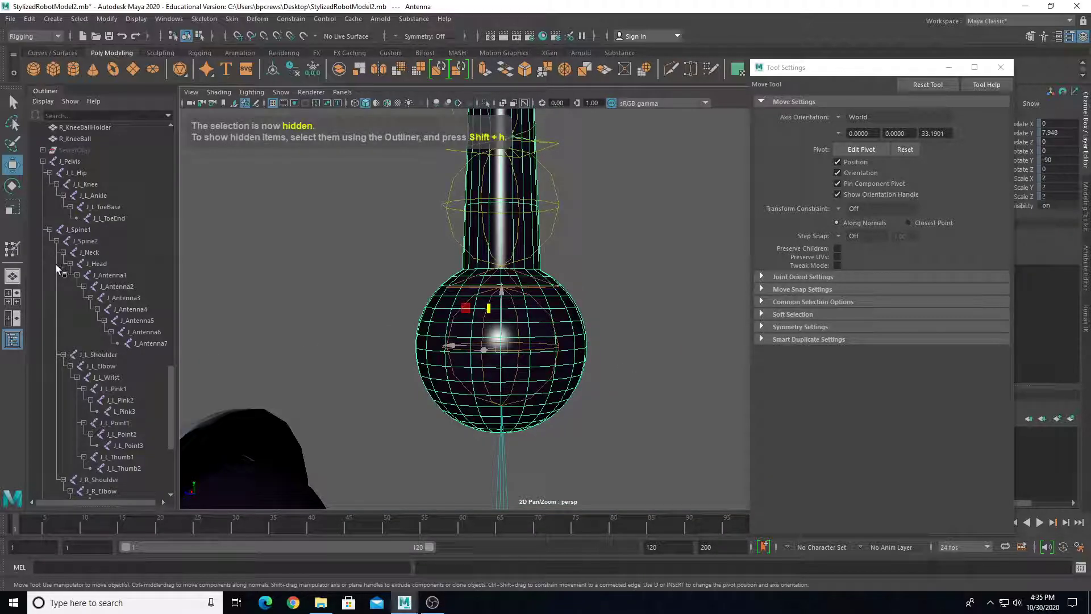
{"action": "left_click", "coordinate": [12, 250]}
Step: Paint J_Antenna1 weight over the entire ball, covering its underside and the upper area below the antenna shaft from all sides
{"action": "left_click_drag", "start_coordinate": [540, 341], "coordinate": [555, 360], "text": "alt"}
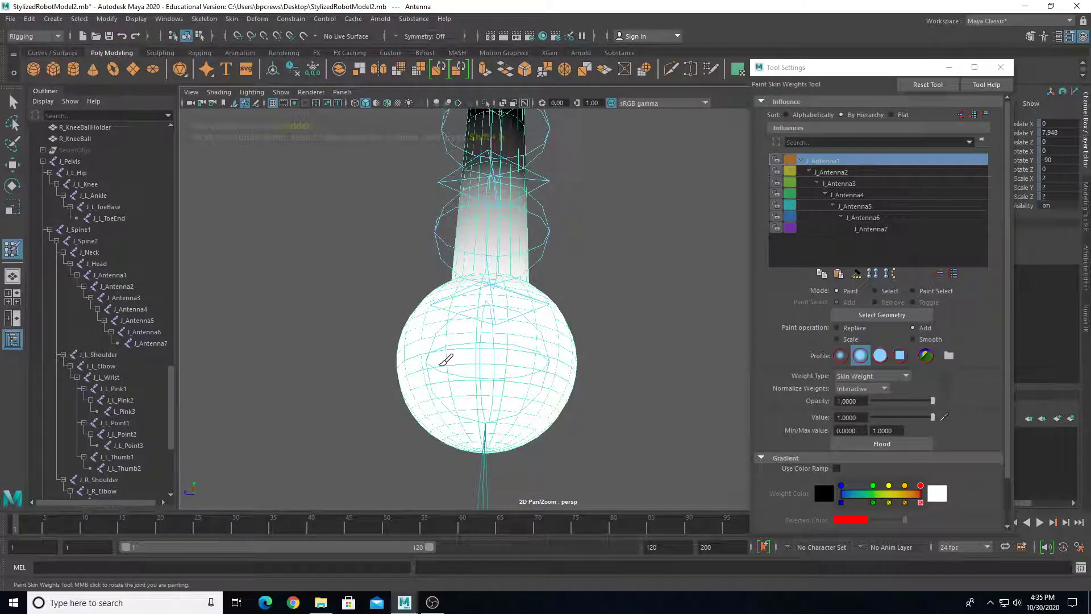
{"action": "left_click_drag", "start_coordinate": [449, 438], "coordinate": [665, 360], "text": "alt"}
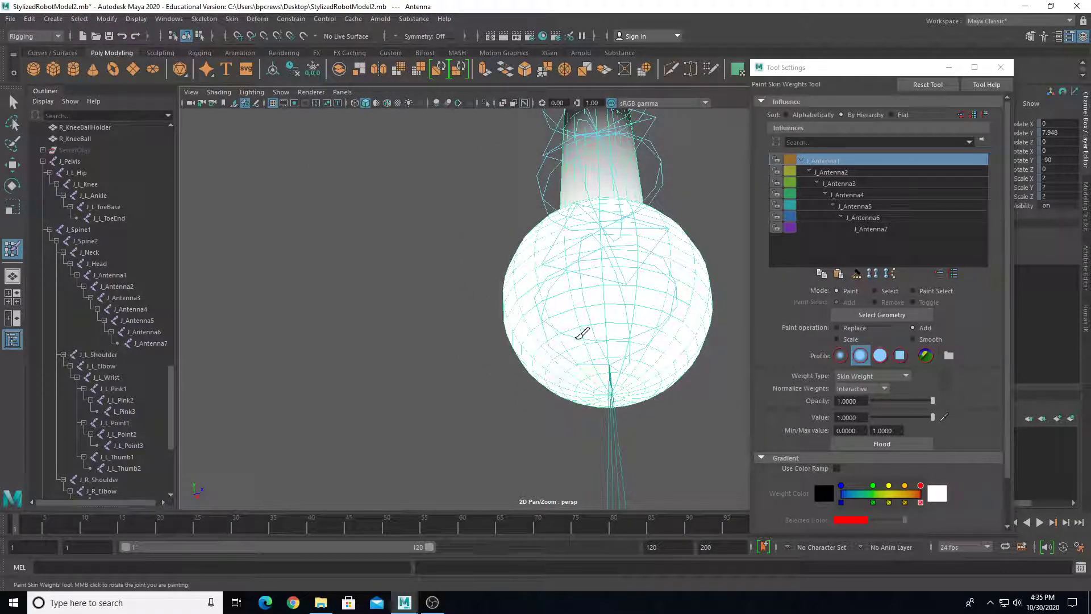
{"action": "mouse_move", "coordinate": [590, 393]}
{"action": "left_mouse_down", "text": "alt"}
{"action": "mouse_move", "coordinate": [597, 443]}
{"action": "mouse_move", "coordinate": [573, 408]}
{"action": "mouse_move", "coordinate": [514, 449]}
{"action": "mouse_move", "coordinate": [507, 390]}
{"action": "mouse_move", "coordinate": [390, 409]}
{"action": "mouse_move", "coordinate": [499, 341]}
{"action": "left_mouse_up", "text": "alt"}
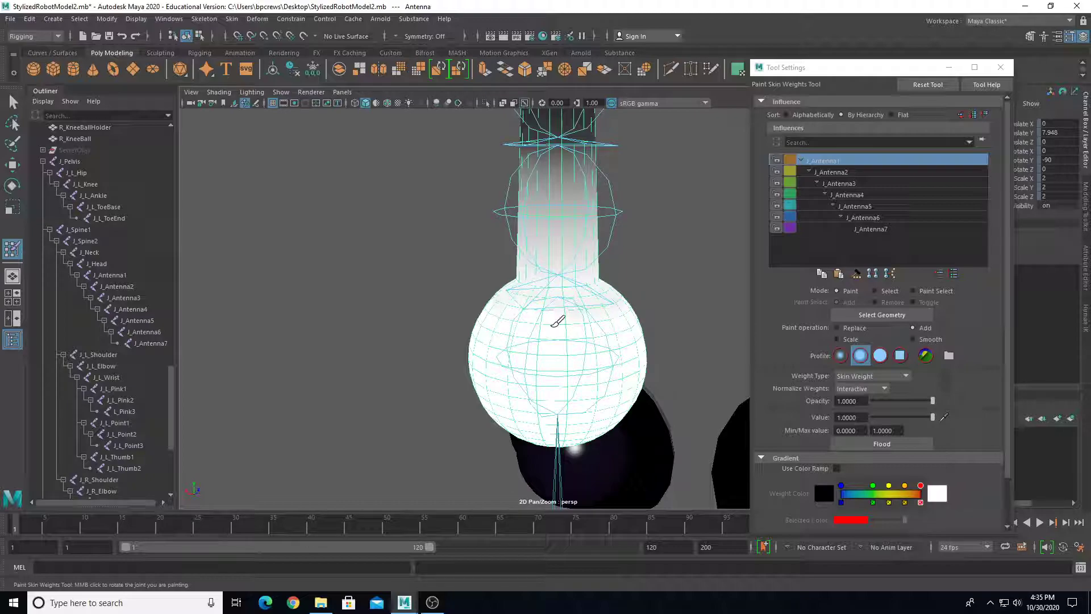
{"action": "mouse_move", "coordinate": [641, 297]}
{"action": "left_mouse_down", "text": "alt"}
{"action": "mouse_move", "coordinate": [560, 324]}
{"action": "mouse_move", "coordinate": [507, 312]}
{"action": "left_mouse_up", "text": "alt"}
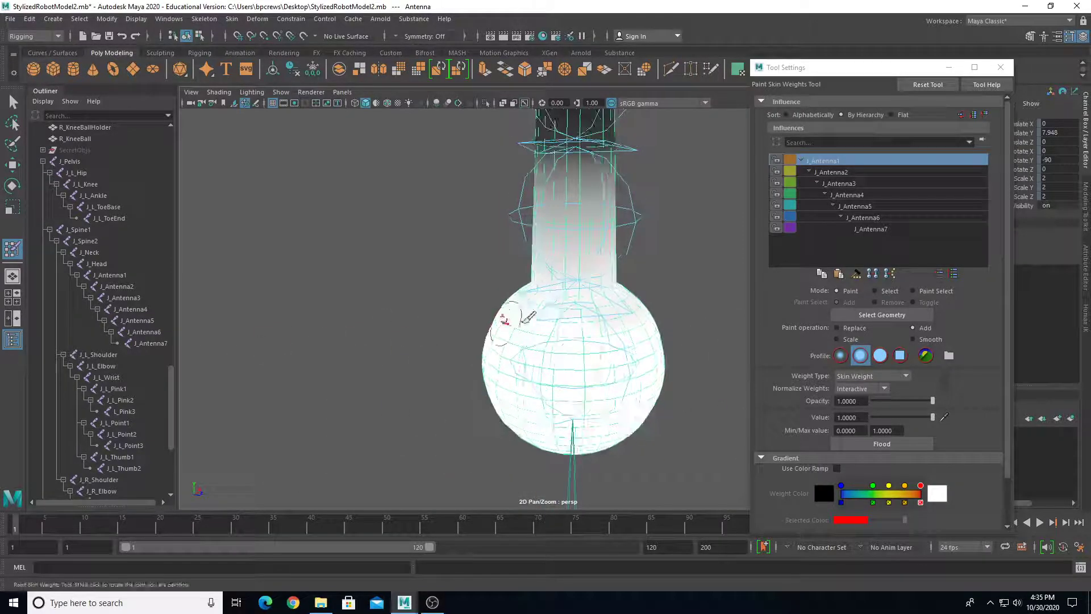
{"action": "mouse_move", "coordinate": [653, 310]}
{"action": "left_mouse_down", "text": "alt"}
{"action": "mouse_move", "coordinate": [548, 334]}
{"action": "mouse_move", "coordinate": [565, 340]}
{"action": "left_mouse_up", "text": "alt"}
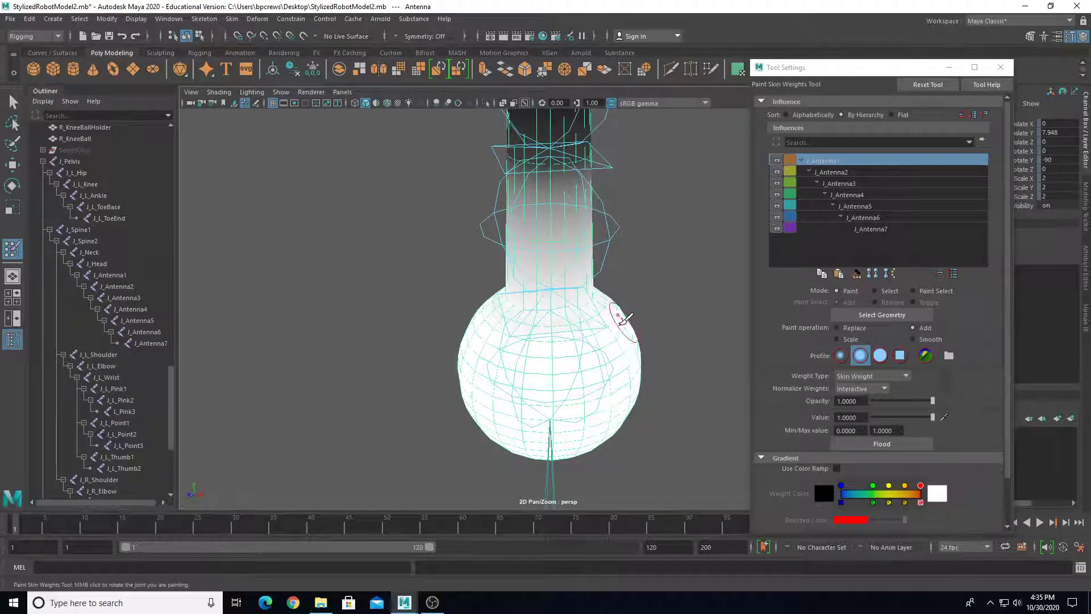
{"action": "left_click_drag", "start_coordinate": [624, 318], "coordinate": [519, 349], "text": "alt"}
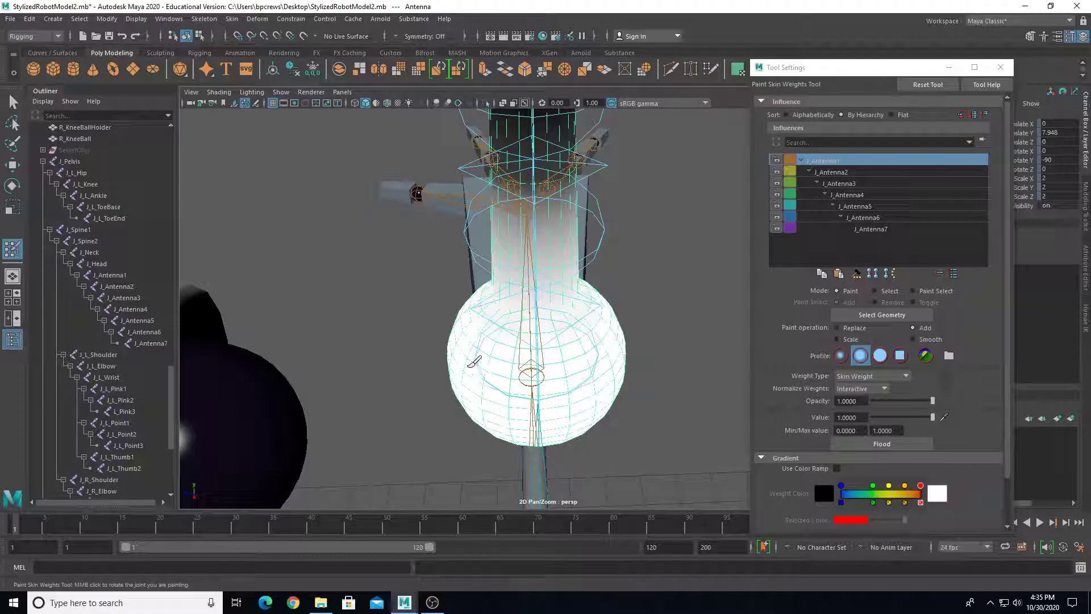
{"action": "left_click_drag", "start_coordinate": [468, 378], "coordinate": [492, 348], "text": "alt"}
Step: Leave weight painting and unhide the head and antenna holder
{"action": "key", "text": "w"}
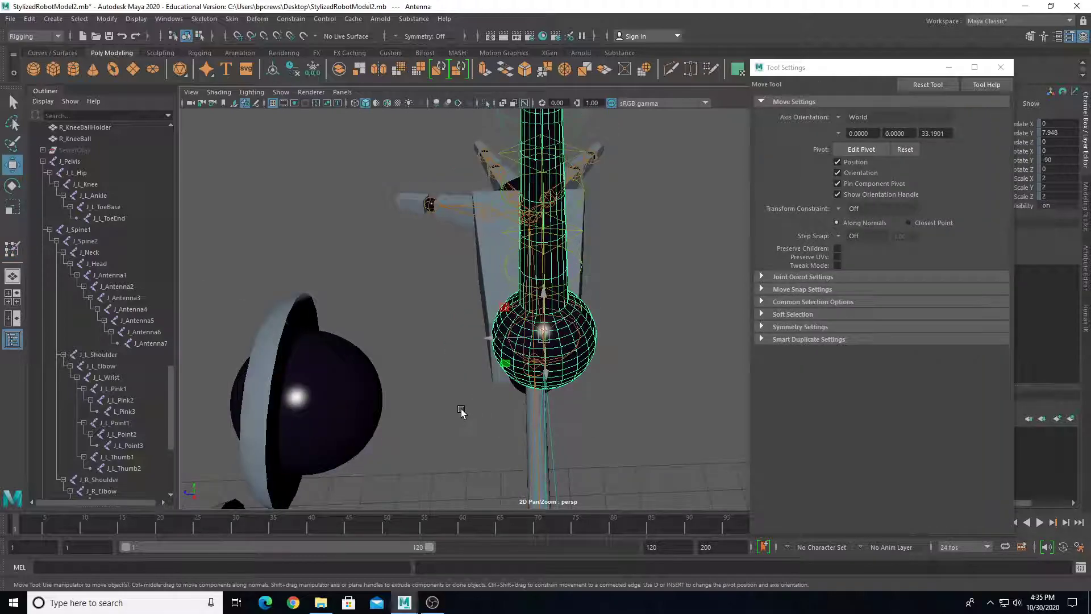
{"action": "key", "text": "ctrl+shift+h"}
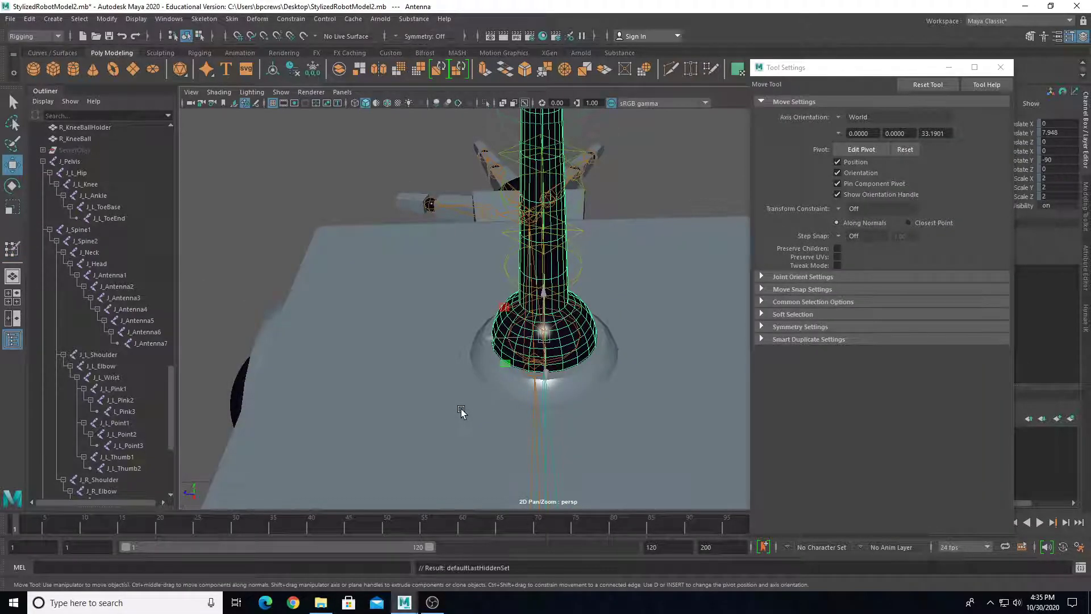
{"action": "scroll", "coordinate": [446, 406], "scroll_direction": "down", "scroll_amount": 5}
{"action": "scroll", "coordinate": [83, 416], "scroll_direction": "up", "scroll_amount": 15}
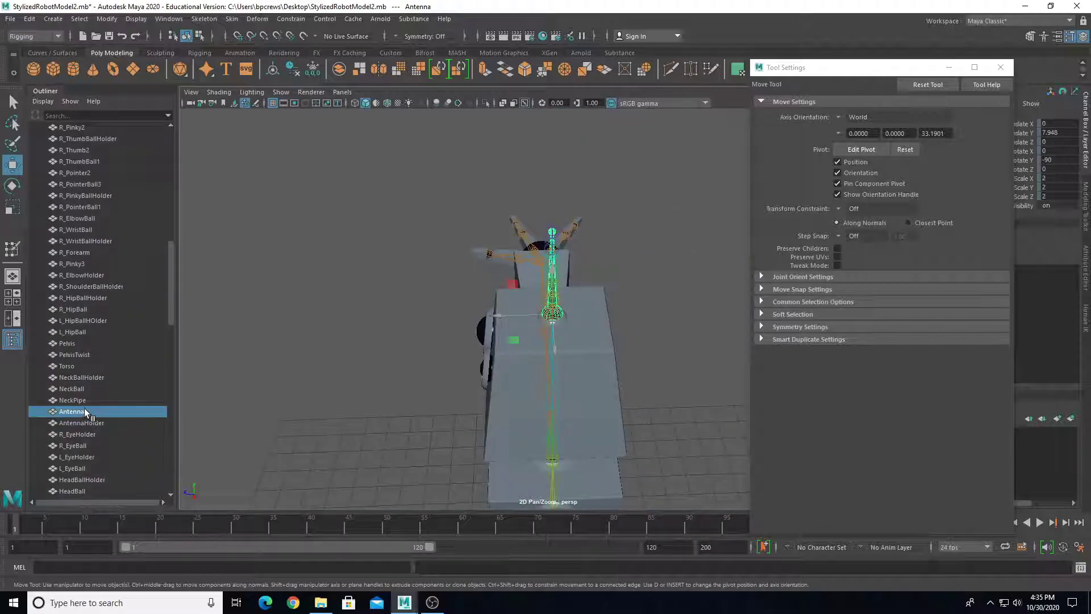
{"action": "scroll", "coordinate": [87, 417], "scroll_direction": "down", "scroll_amount": 15}
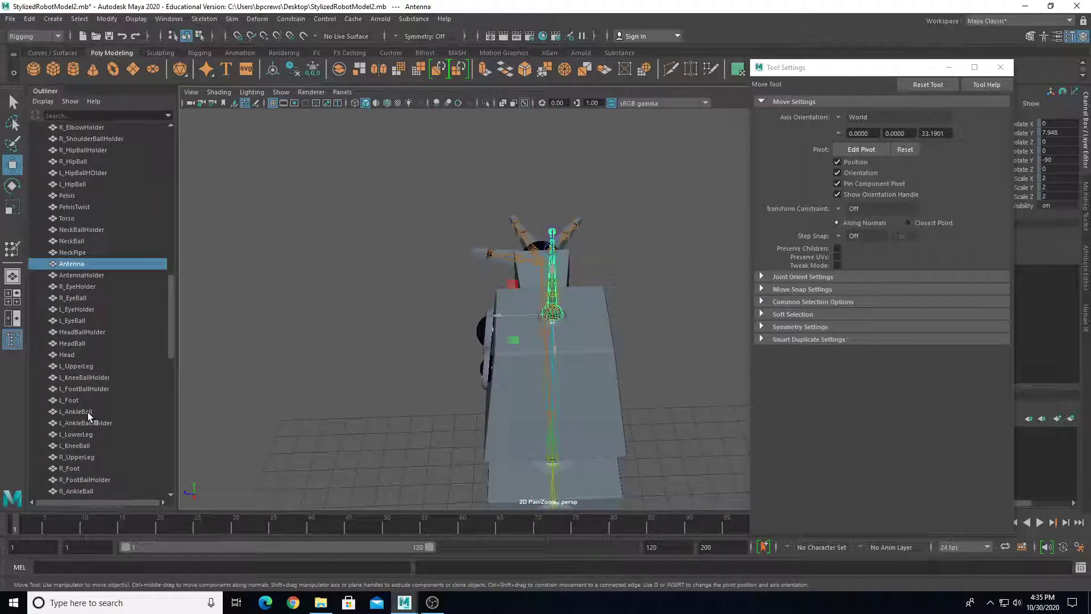
Step: Reopen Paint Skin Weights on the Antenna mesh and check J_Antenna2's weights around the ball base
{"action": "left_click_drag", "start_coordinate": [372, 426], "coordinate": [454, 423], "text": "alt"}
{"action": "scroll", "coordinate": [454, 423], "scroll_direction": "up", "scroll_amount": 5}
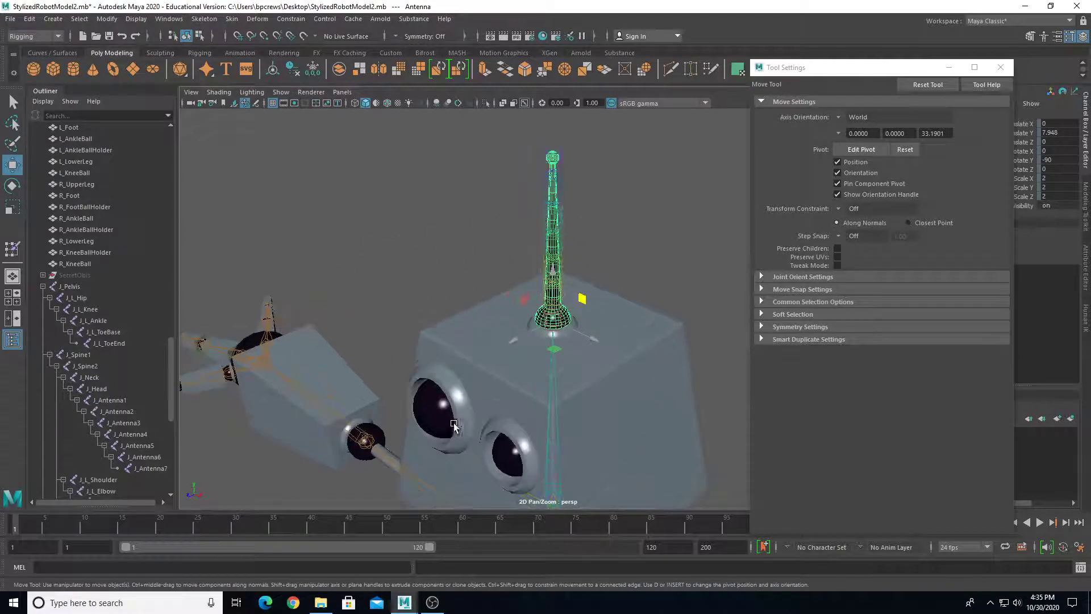
{"action": "middle_click_drag", "start_coordinate": [454, 422], "coordinate": [333, 405], "text": "alt"}
{"action": "mouse_move", "coordinate": [333, 407]}
{"action": "left_mouse_down", "text": "alt"}
{"action": "mouse_move", "coordinate": [394, 366]}
{"action": "mouse_move", "coordinate": [346, 408]}
{"action": "left_mouse_up", "text": "alt"}
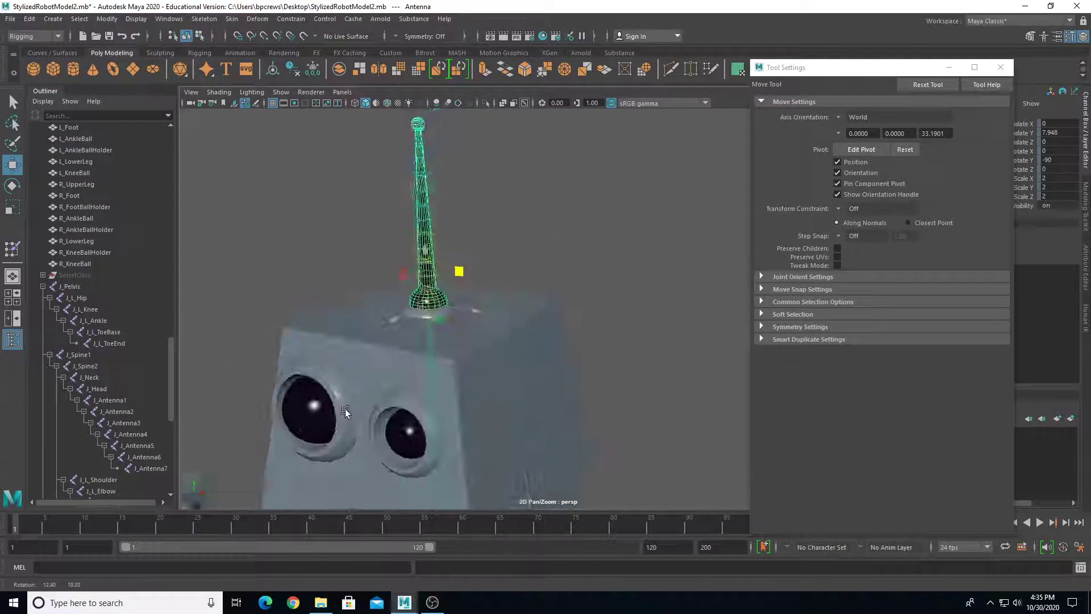
{"action": "right_click_drag", "start_coordinate": [345, 408], "coordinate": [508, 435], "text": "alt"}
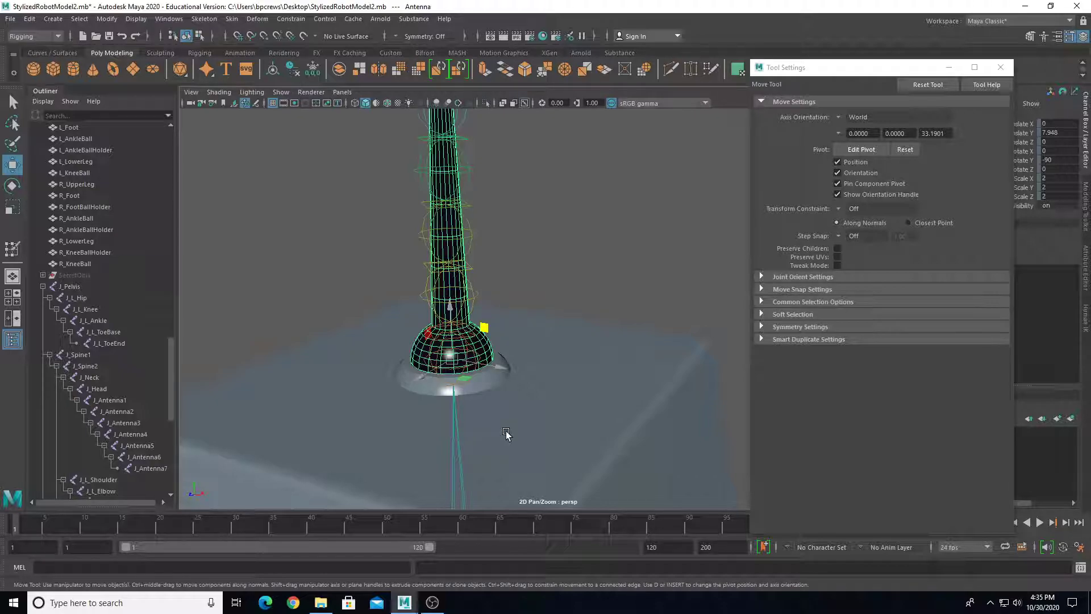
{"action": "left_click", "coordinate": [12, 249]}
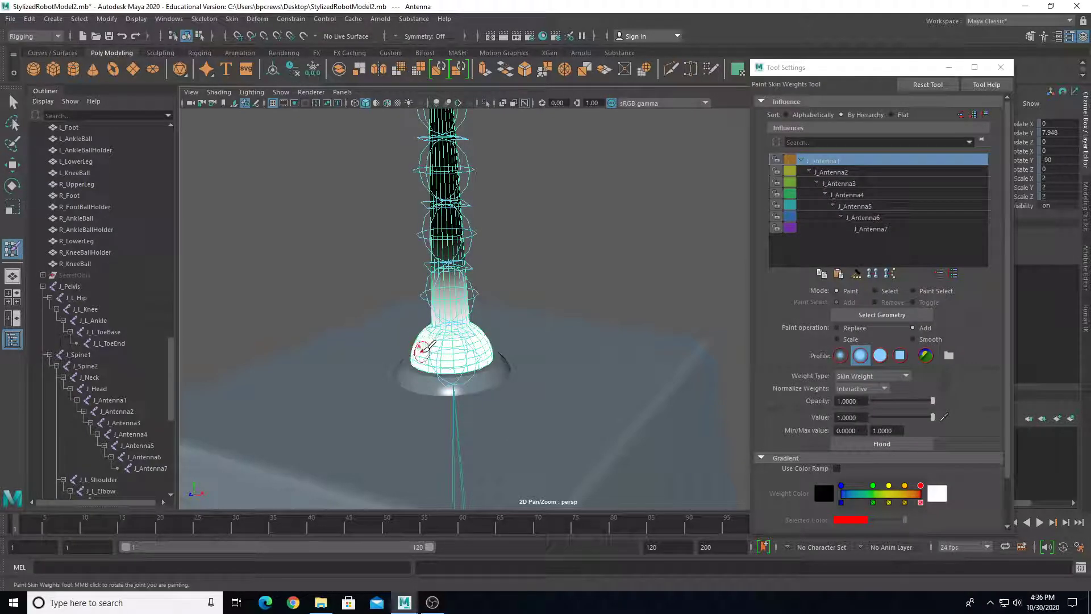
{"action": "left_click", "coordinate": [839, 173]}
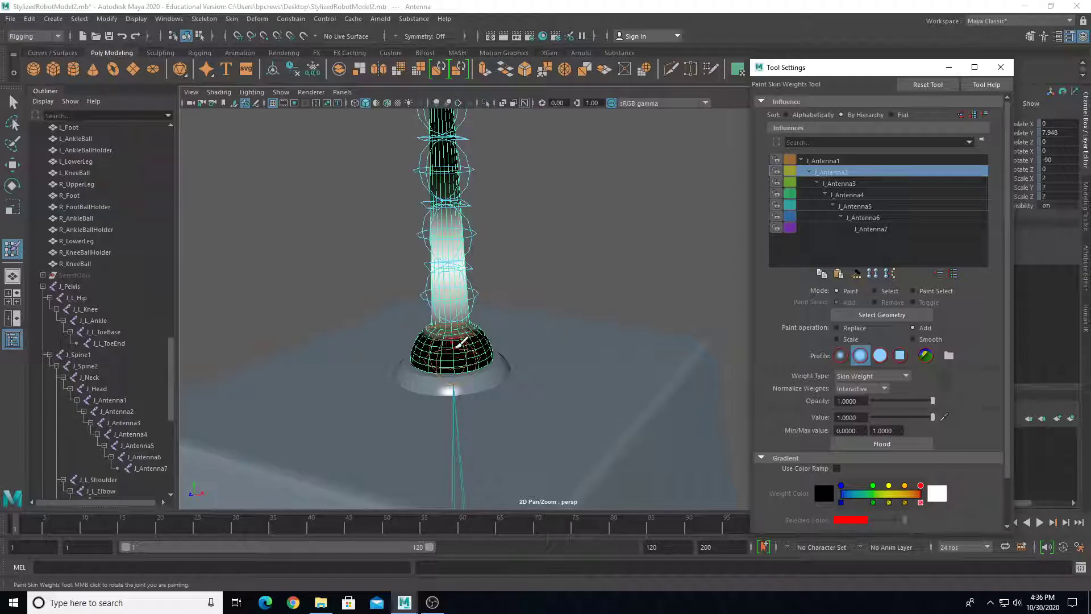
{"action": "scroll", "coordinate": [456, 347], "scroll_direction": "up", "scroll_amount": 5}
Step: Try rotating J_Antenna2 about 46 degrees to test how the ball base deforms, and undo the rotation
{"action": "key", "text": "w"}
{"action": "left_click", "coordinate": [400, 288]}
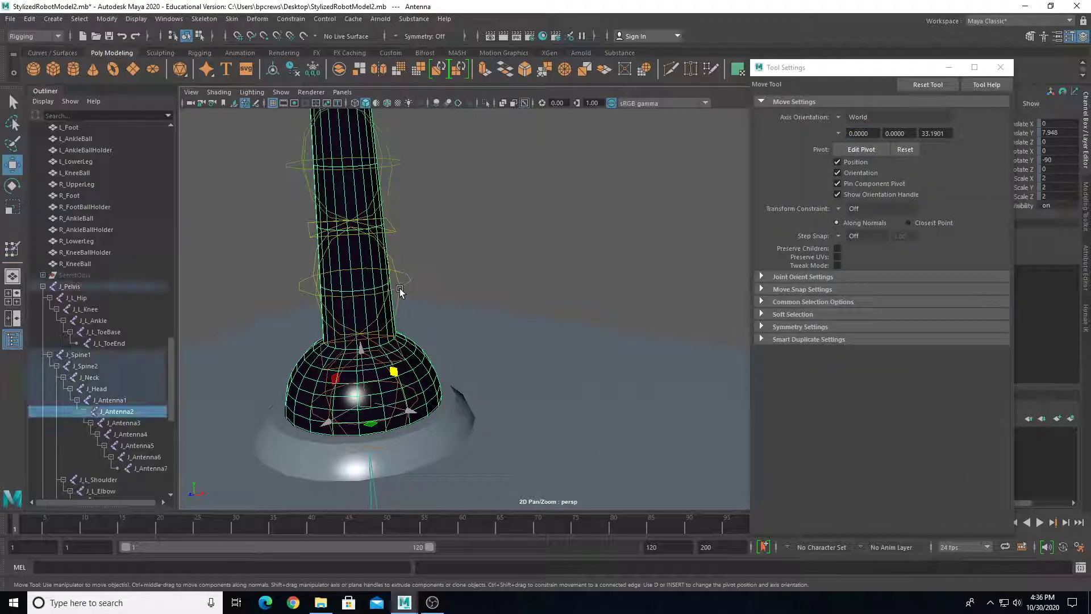
{"action": "left_click", "coordinate": [400, 290]}
{"action": "key", "text": "e"}
{"action": "left_click_drag", "start_coordinate": [376, 254], "coordinate": [435, 282]}
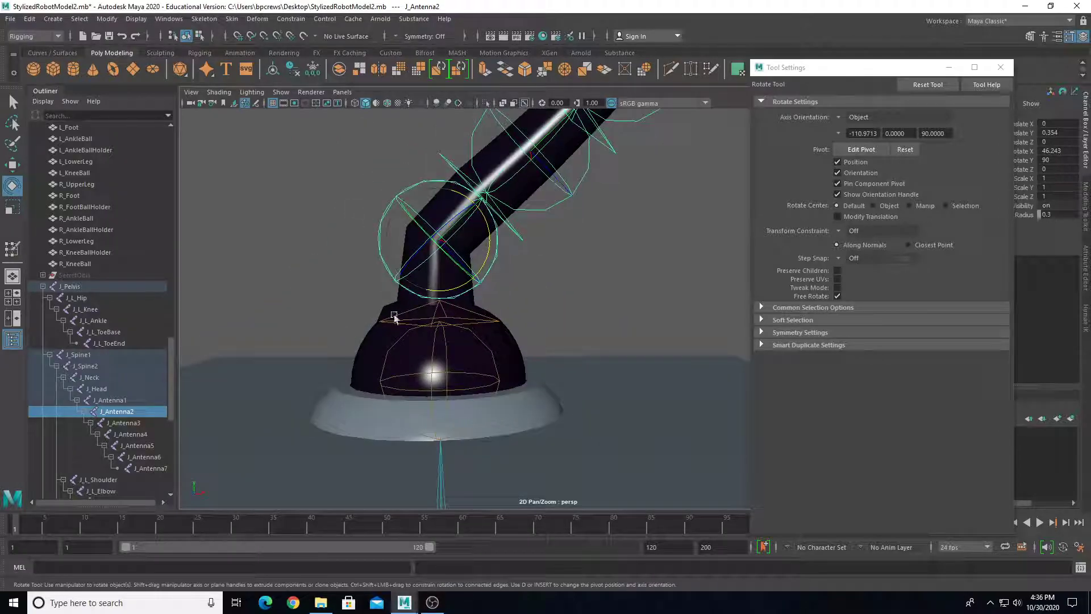
{"action": "left_click_drag", "start_coordinate": [489, 243], "coordinate": [455, 205]}
{"action": "key", "text": "ctrl+z"}
{"action": "key", "text": "shift+z"}
Step: Reopen Paint Skin Weights on the Antenna mesh, switch the brush value to 0, and restore it to 1
{"action": "left_click", "coordinate": [514, 347]}
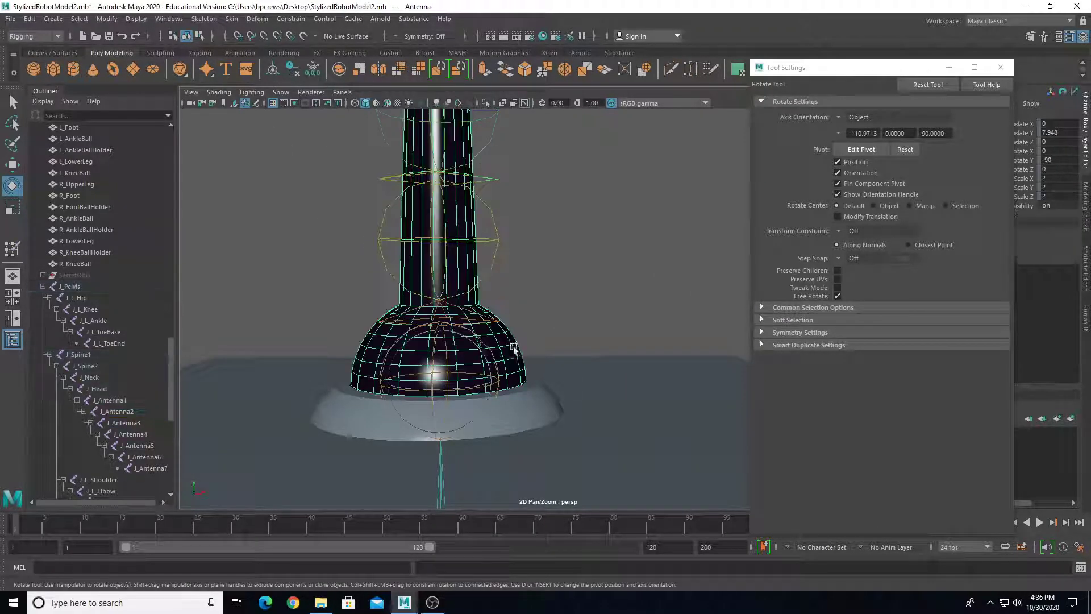
{"action": "left_click", "coordinate": [13, 248]}
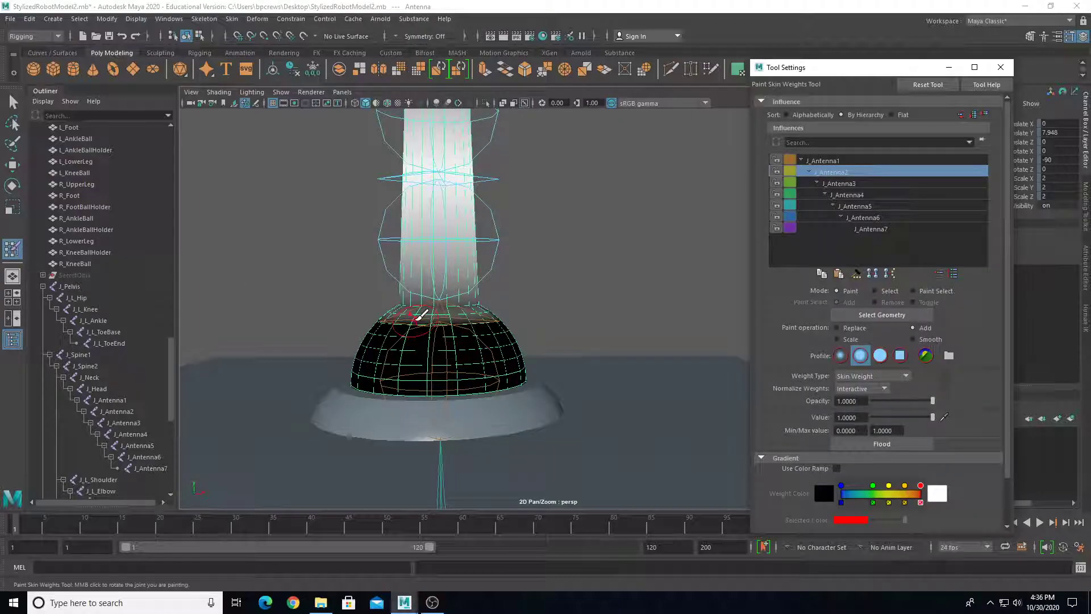
{"action": "left_click_drag", "start_coordinate": [861, 417], "coordinate": [682, 415]}
{"action": "type", "text": "0"}
{"action": "key", "text": "Return"}
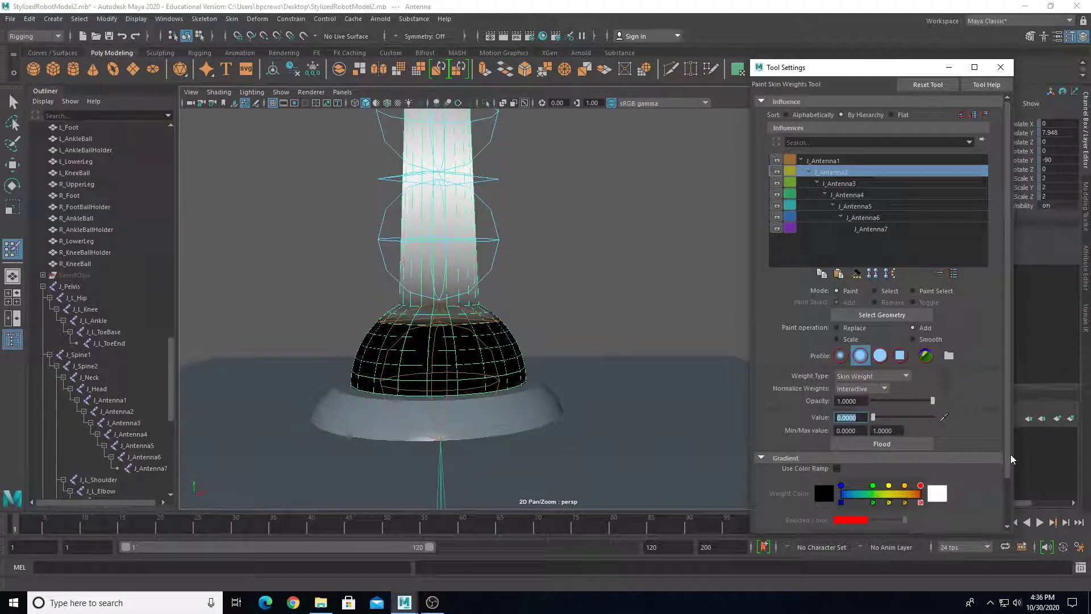
{"action": "type", "text": "1"}
{"action": "key", "text": "Return"}
Step: Display J_Antenna1's influence and check its weights around the ball base and lower shaft from several sides
{"action": "left_click", "coordinate": [843, 162]}
{"action": "scroll", "coordinate": [503, 329], "scroll_direction": "up", "scroll_amount": 5}
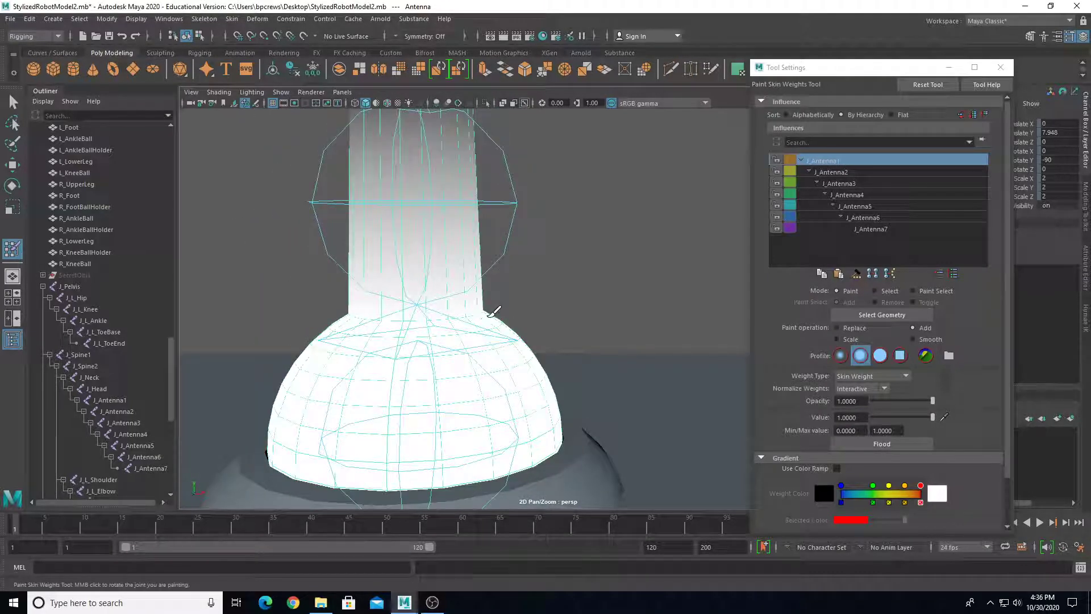
{"action": "left_click_drag", "start_coordinate": [329, 333], "coordinate": [360, 335], "text": "alt"}
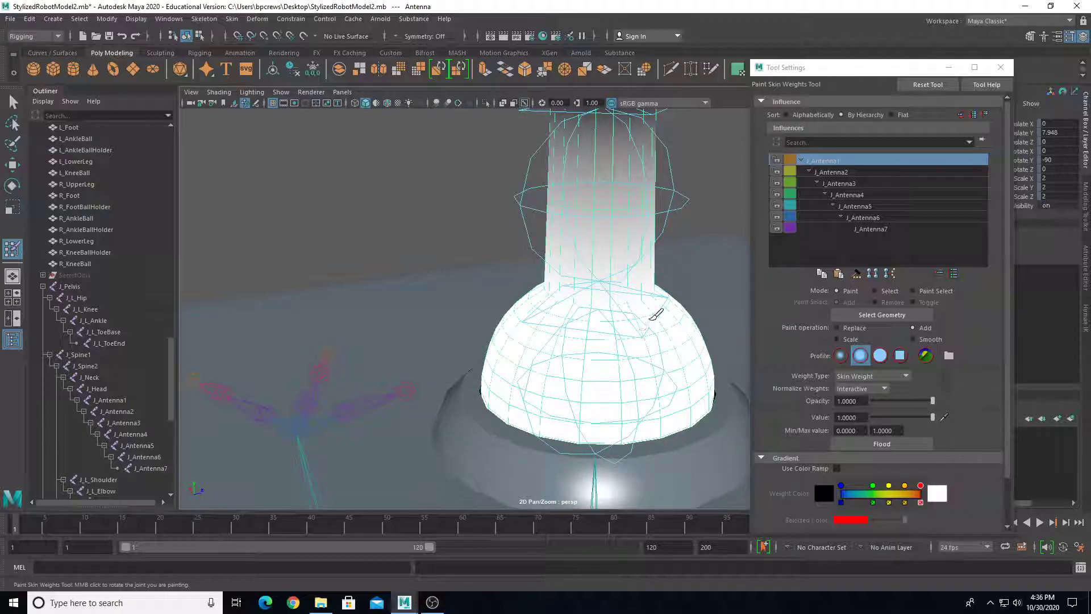
{"action": "left_click_drag", "start_coordinate": [656, 314], "coordinate": [494, 354], "text": "alt"}
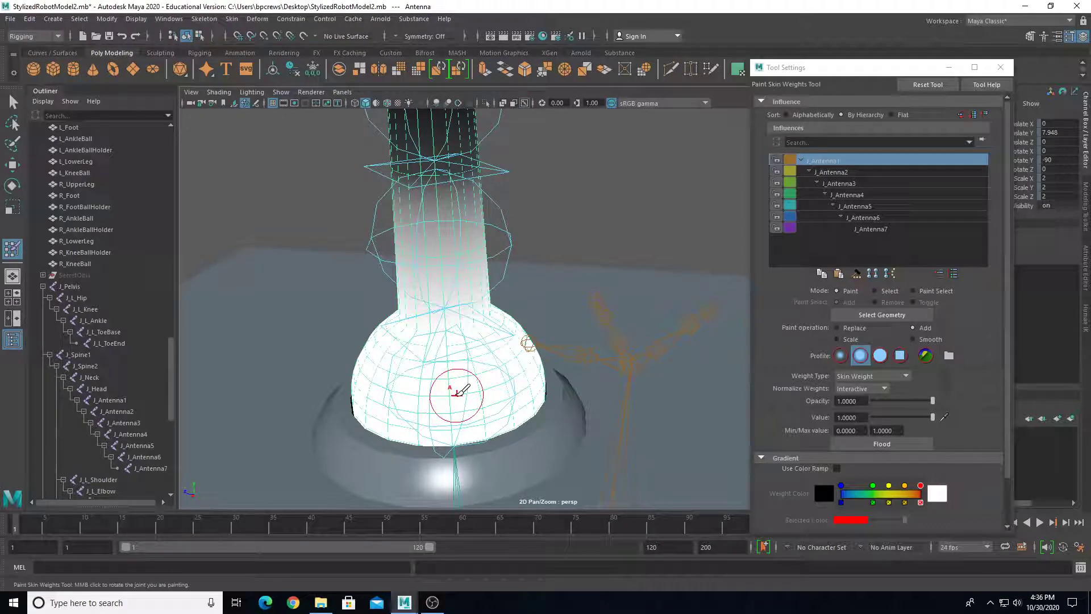
{"action": "left_click_drag", "start_coordinate": [459, 392], "coordinate": [438, 335], "text": "alt"}
Step: Leave weight painting, try rotating J_Antenna2 about -101 degrees around X to test the ball base, and undo the rotation
{"action": "key", "text": "w"}
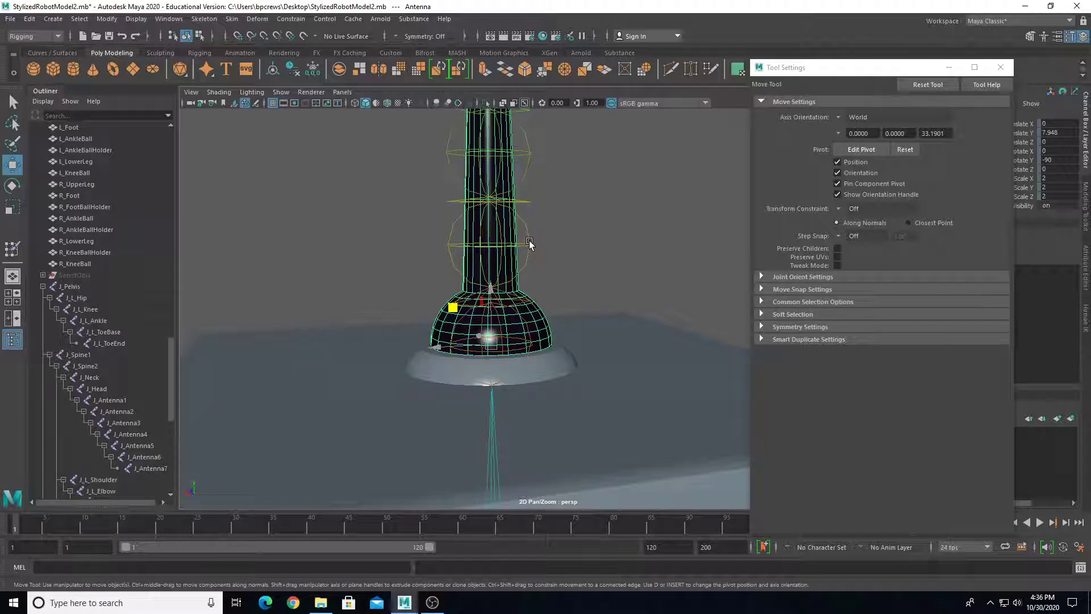
{"action": "left_click", "coordinate": [529, 243]}
{"action": "key", "text": "e"}
{"action": "left_click_drag", "start_coordinate": [459, 211], "coordinate": [569, 188]}
{"action": "key", "text": "ctrl+z"}
Step: Try curling the antenna by rotating J_Antenna2 through J_Antenna7 together, and undo the rotations
{"action": "scroll", "coordinate": [81, 384], "scroll_direction": "down", "scroll_amount": 3}
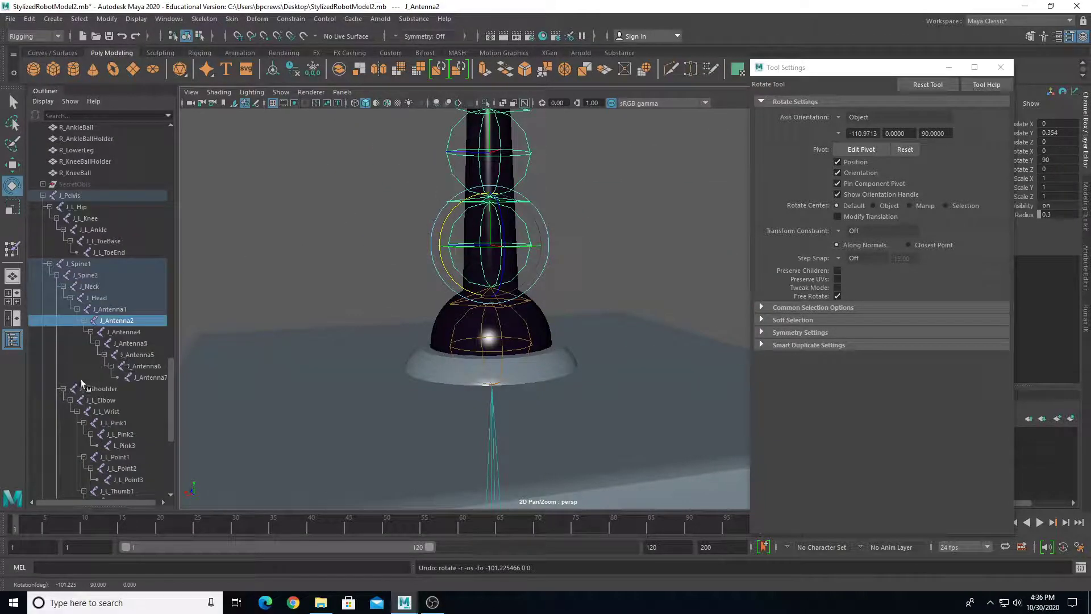
{"action": "scroll", "coordinate": [80, 375], "scroll_direction": "down", "scroll_amount": 4}
{"action": "scroll", "coordinate": [103, 222], "scroll_direction": "up", "scroll_amount": 4}
{"action": "left_click_drag", "start_coordinate": [121, 326], "coordinate": [149, 375]}
{"action": "key", "text": "f"}
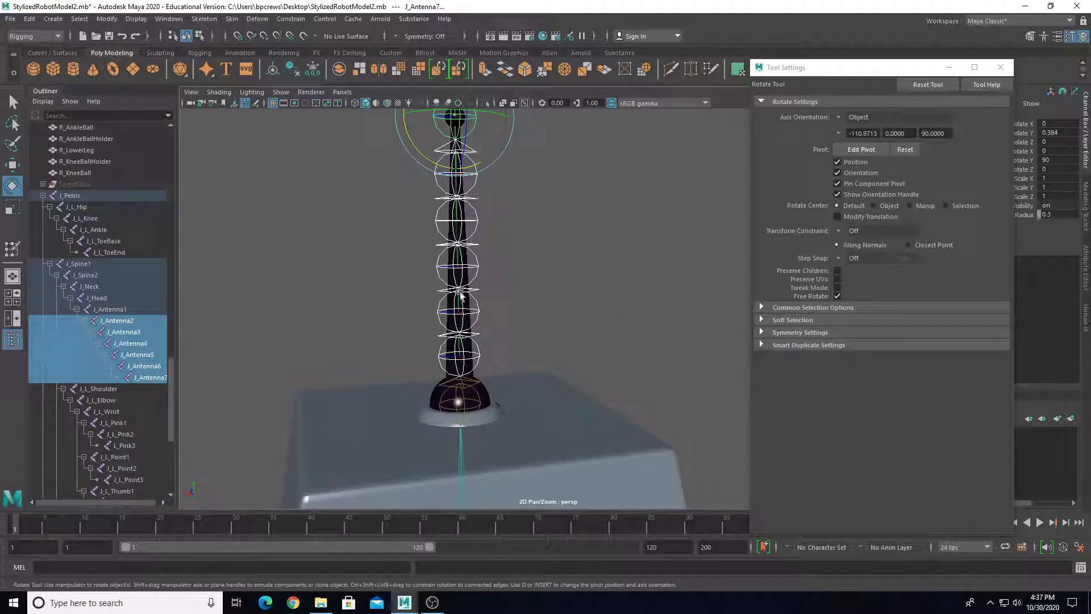
{"action": "scroll", "coordinate": [431, 309], "scroll_direction": "down", "scroll_amount": 2}
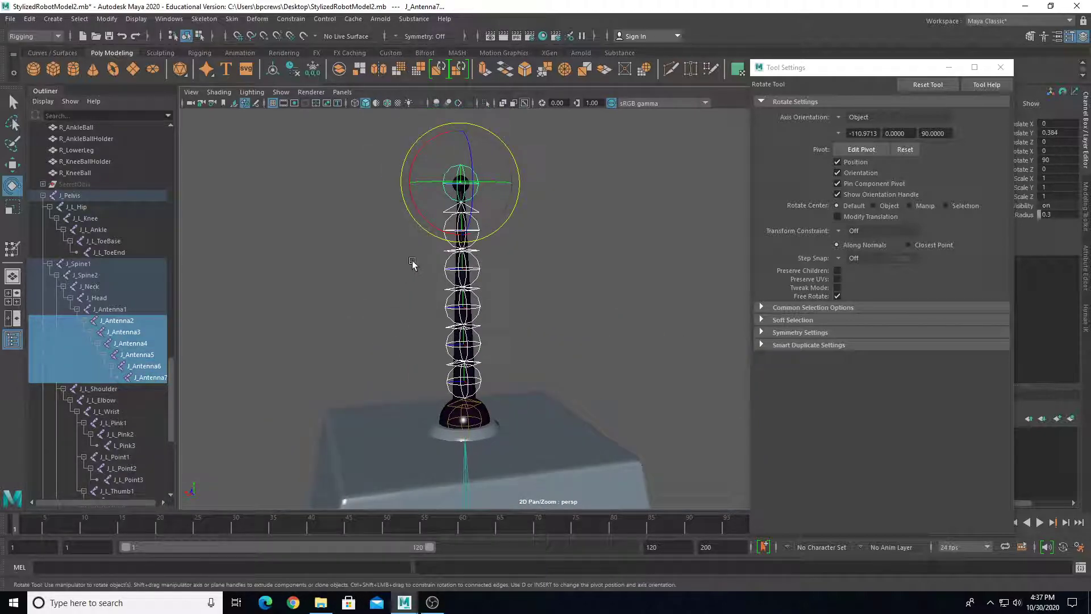
{"action": "left_click_drag", "start_coordinate": [419, 152], "coordinate": [423, 234]}
{"action": "left_click_drag", "start_coordinate": [334, 410], "coordinate": [335, 375]}
{"action": "left_click_drag", "start_coordinate": [381, 422], "coordinate": [432, 409], "text": "alt"}
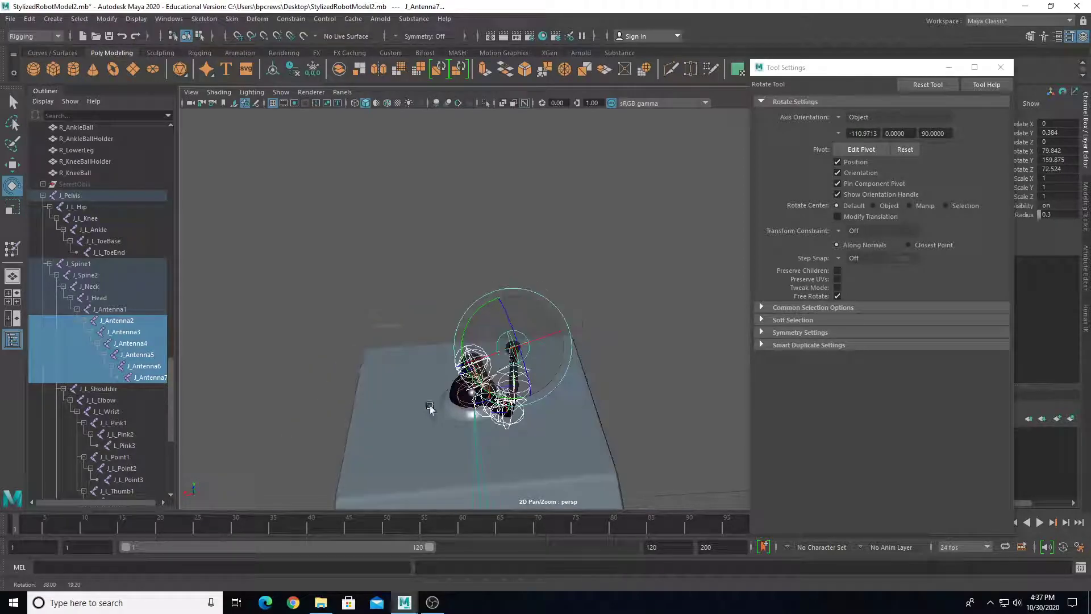
{"action": "left_click_drag", "start_coordinate": [511, 328], "coordinate": [447, 404]}
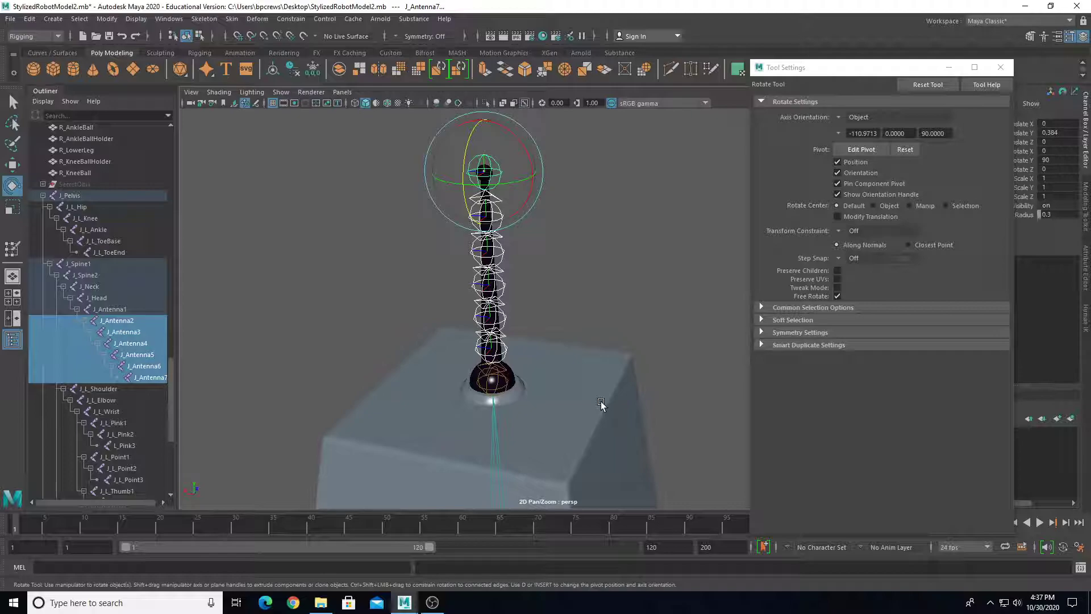
Step: Reopen Paint Skin Weights on the Antenna mesh to review J_Antenna1's influence, and close the tool settings window
{"action": "left_click", "coordinate": [427, 313]}
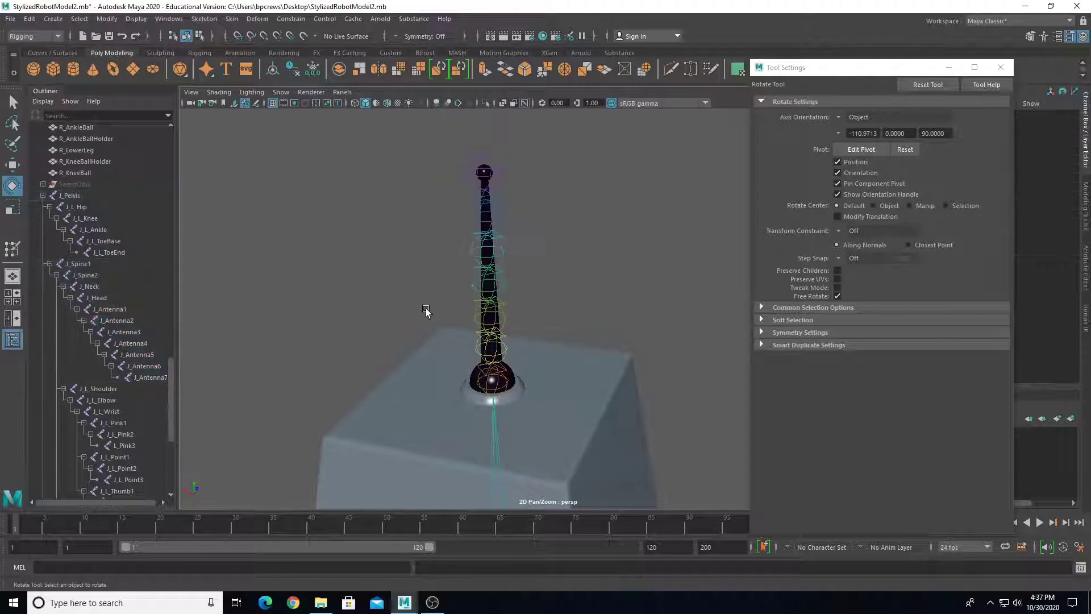
{"action": "left_click", "coordinate": [473, 376]}
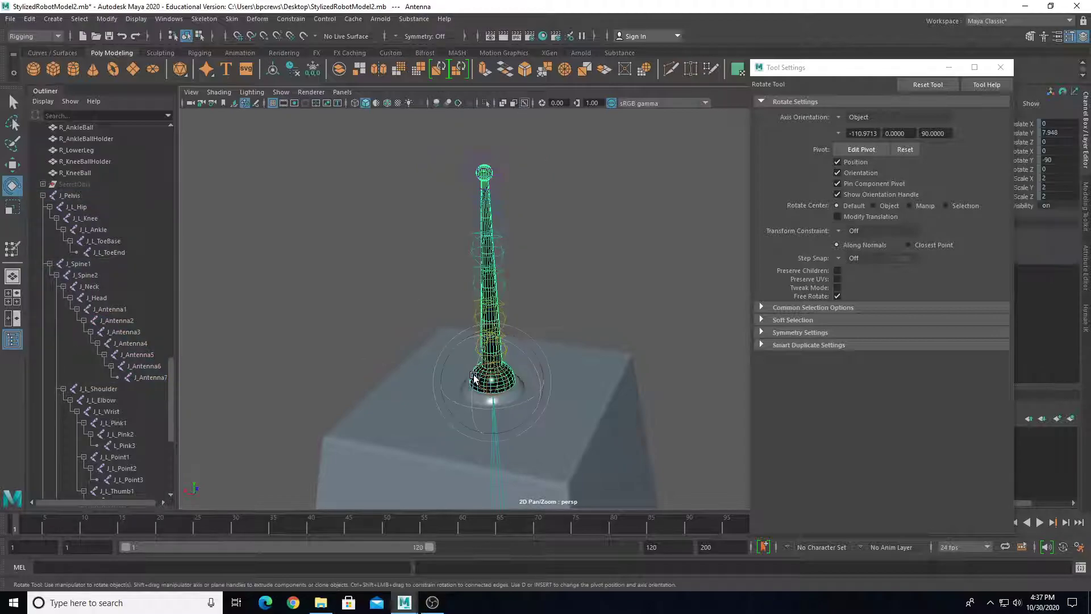
{"action": "left_click", "coordinate": [13, 249]}
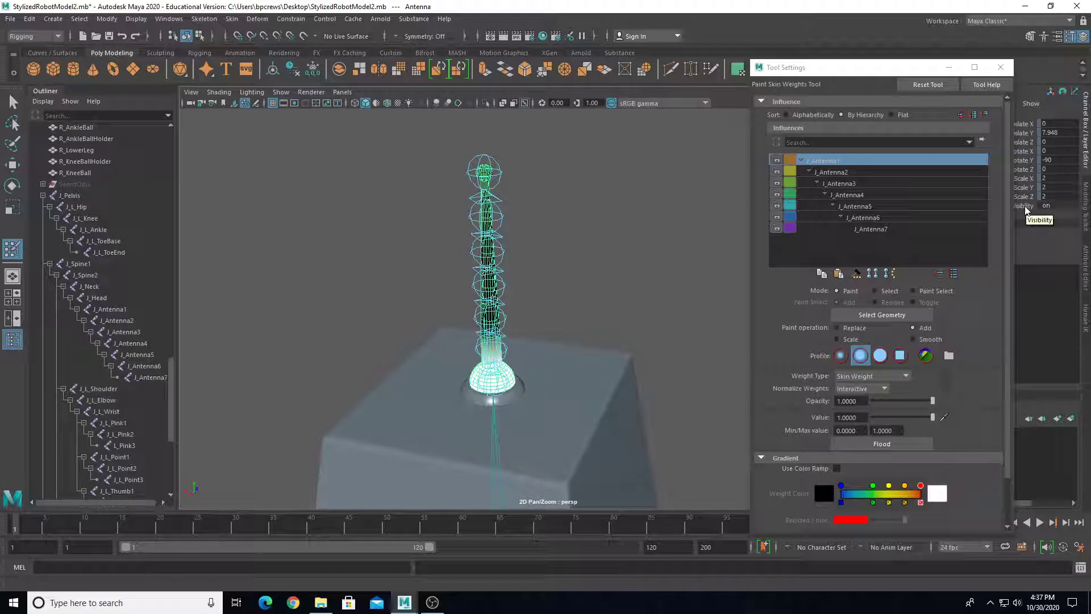
{"action": "left_click", "coordinate": [1001, 68]}
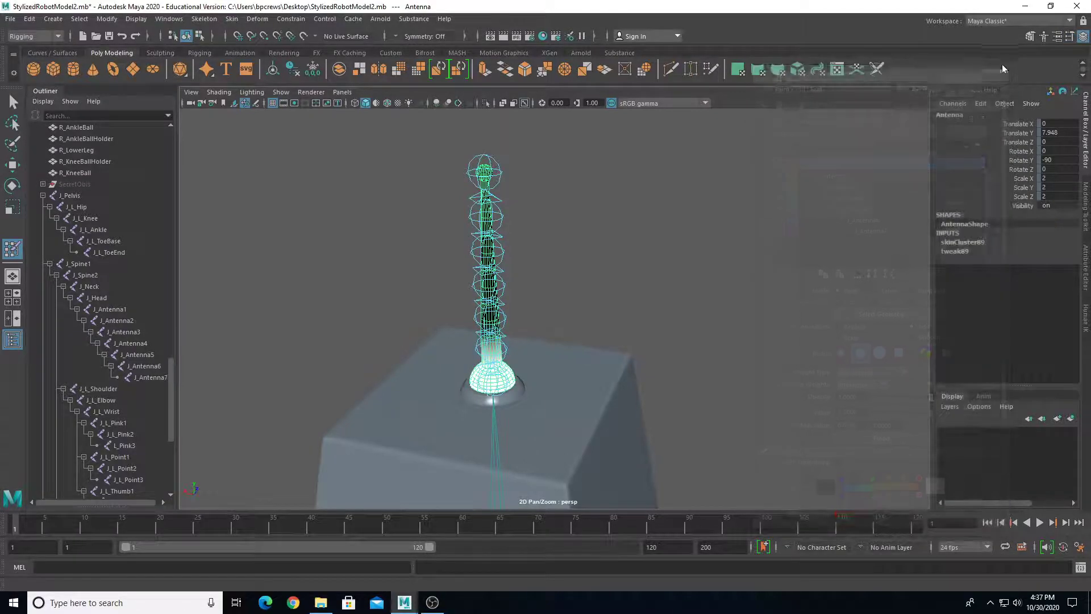
Step: Leave weight painting, try moving J_Pelvis about 1.75 units in X and -0.58 in Y to test the whole robot, and undo the move
{"action": "scroll", "coordinate": [703, 318], "scroll_direction": "down", "scroll_amount": 6}
{"action": "key", "text": "w"}
{"action": "mouse_move", "coordinate": [666, 331]}
{"action": "left_mouse_down", "text": "alt"}
{"action": "mouse_move", "coordinate": [648, 341]}
{"action": "mouse_move", "coordinate": [514, 319]}
{"action": "mouse_move", "coordinate": [421, 289]}
{"action": "mouse_move", "coordinate": [448, 349]}
{"action": "left_mouse_up", "text": "alt"}
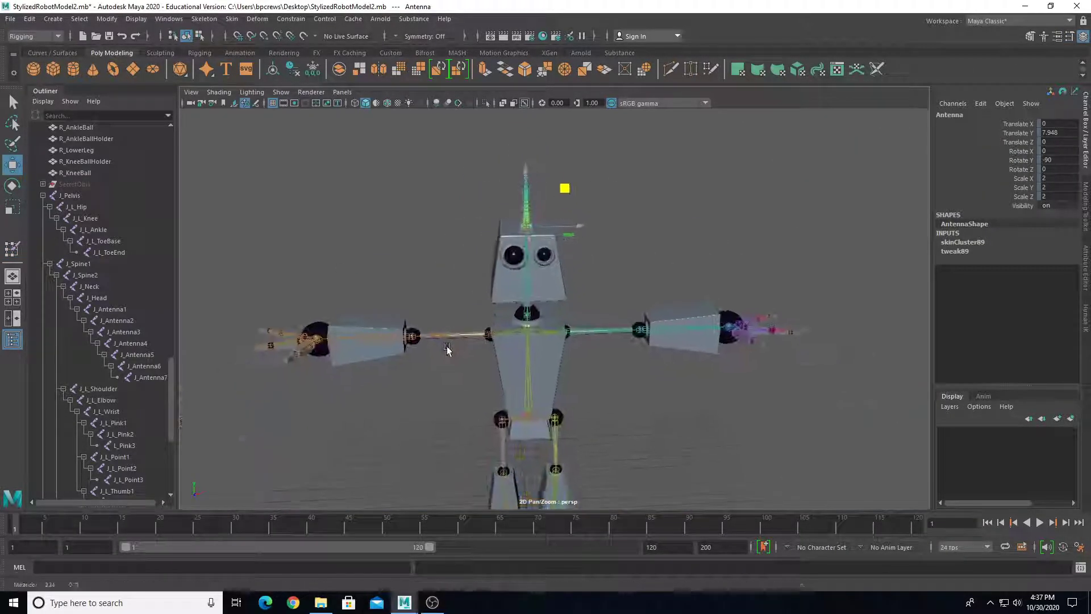
{"action": "left_click", "coordinate": [535, 414]}
{"action": "scroll", "coordinate": [557, 344], "scroll_direction": "down", "scroll_amount": 3}
{"action": "left_click_drag", "start_coordinate": [556, 344], "coordinate": [602, 343]}
{"action": "key", "text": "ctrl+z"}
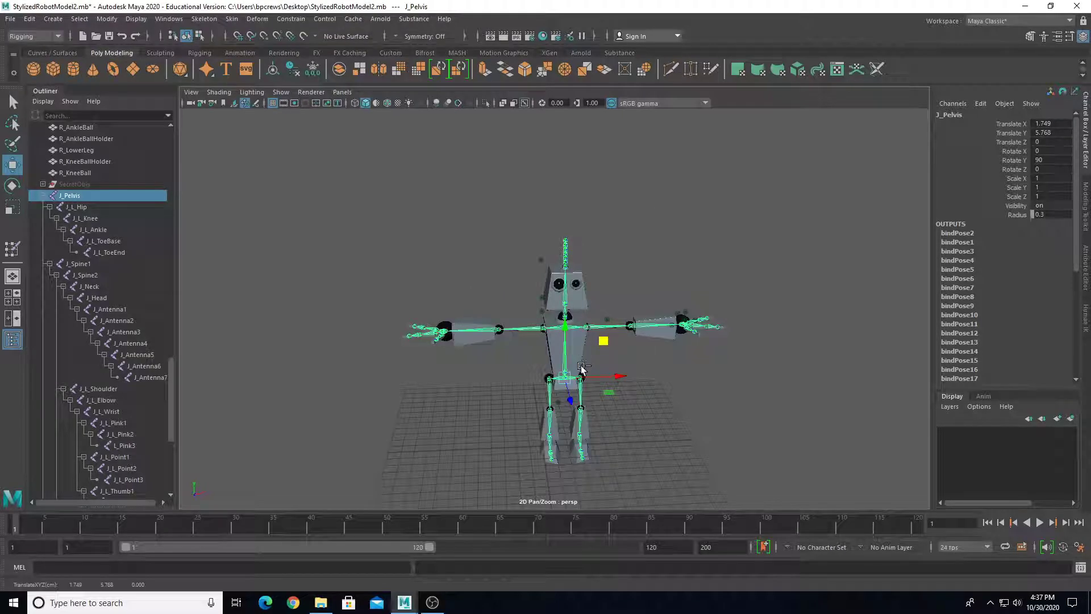
{"action": "key", "text": "ctrl+z"}
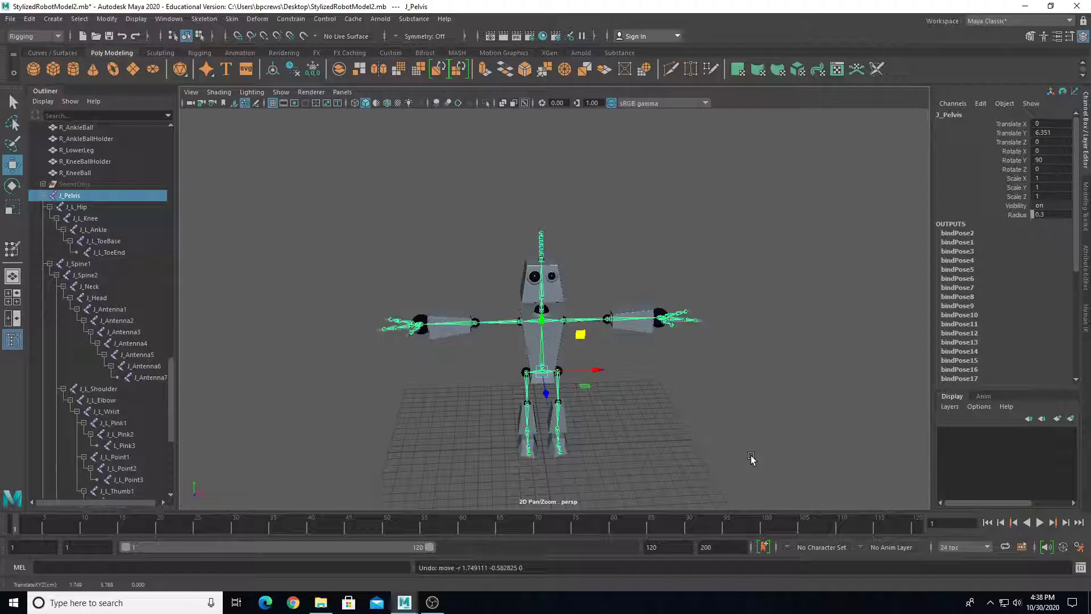
{"action": "left_click_drag", "start_coordinate": [750, 453], "coordinate": [704, 379], "text": "alt"}
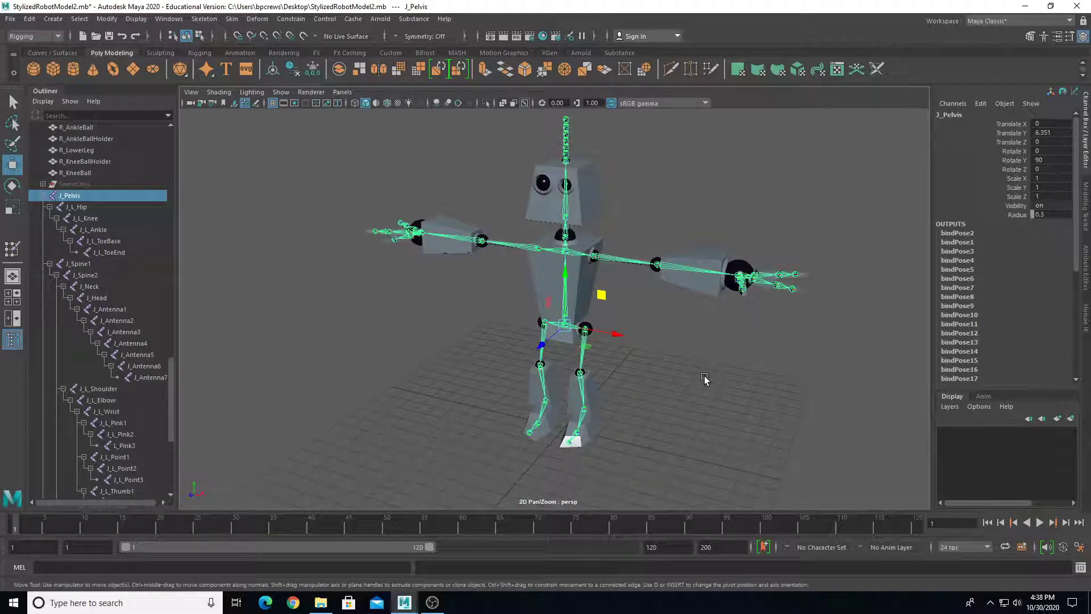